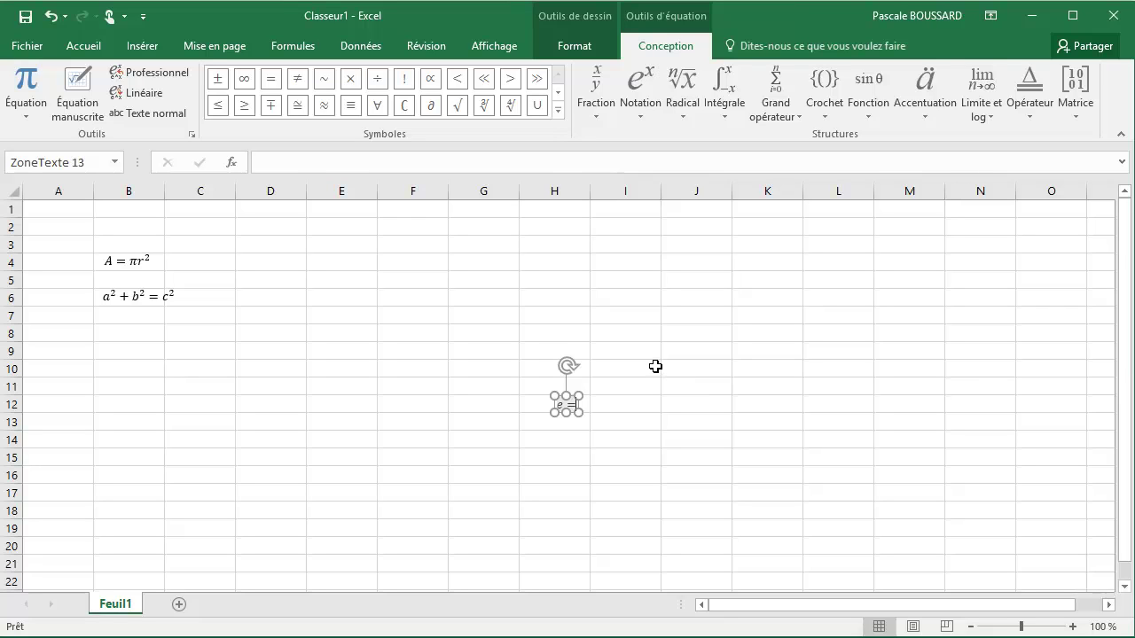
Complete the equation after "e =" with m followed by a superscript structure holding c as base and 2 as exponent.
type("m")
left_click(643, 113)
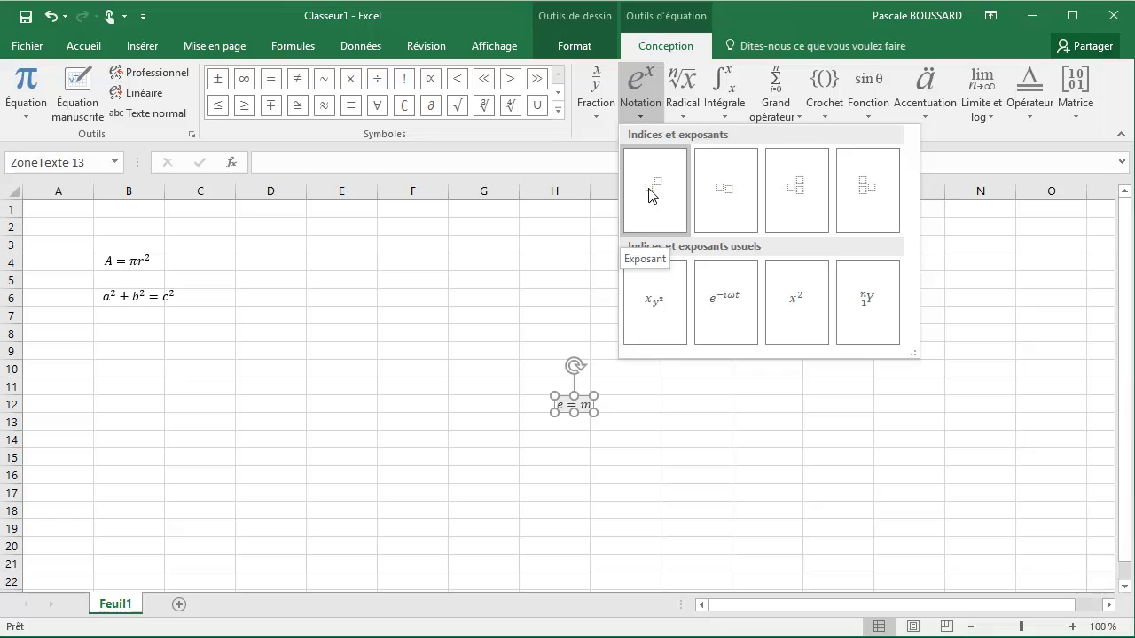
left_click(649, 190)
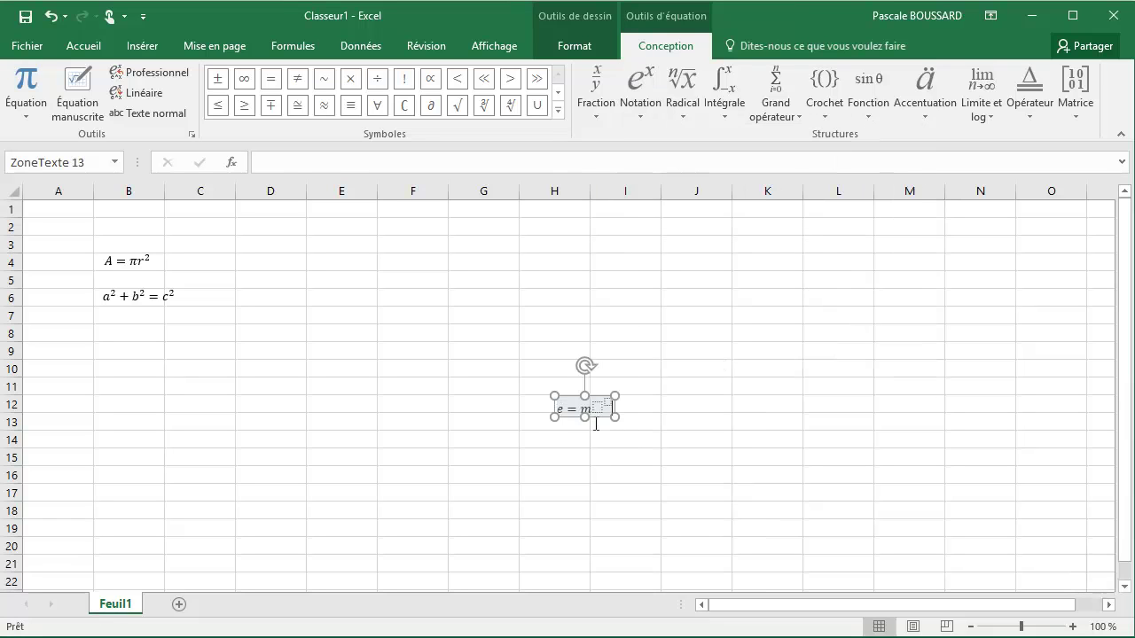
left_click(594, 410)
type("c")
left_click(602, 406)
type("2")
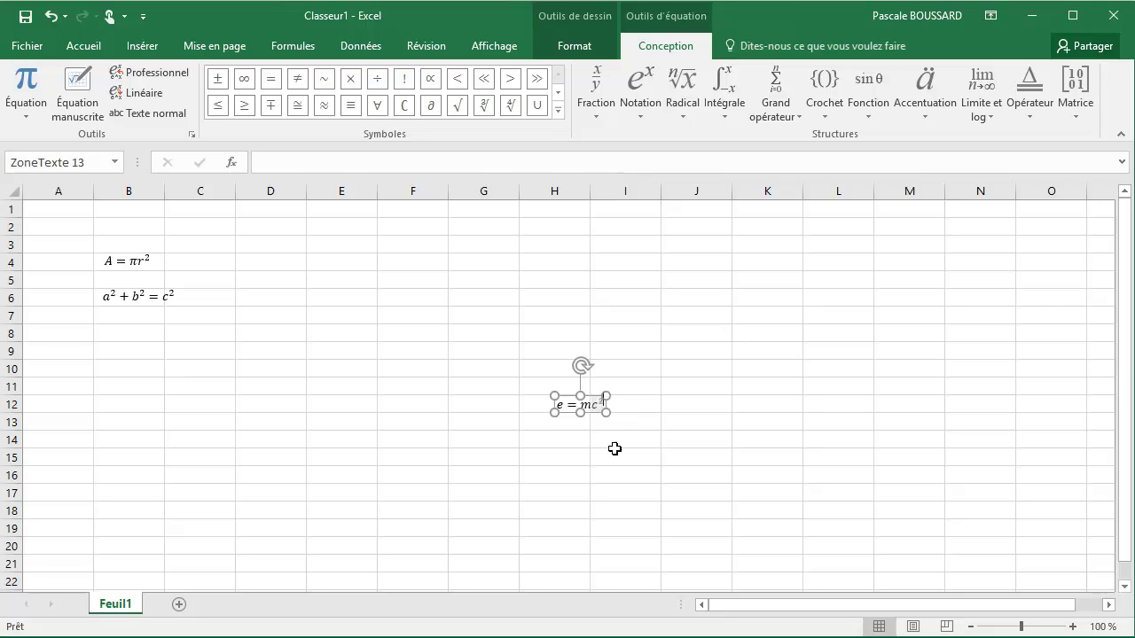
Move the e = mc² equation to row 8 across columns E and F and deselect it.
left_click(618, 477)
left_click(591, 415)
left_click_drag(590, 413, 374, 322)
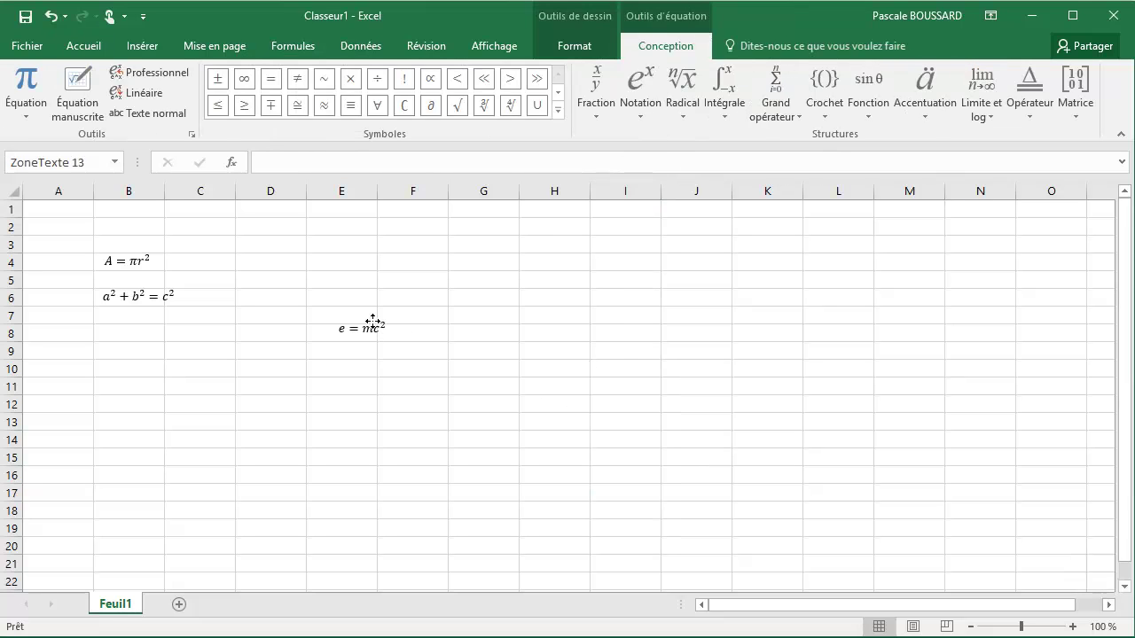
left_click(461, 376)
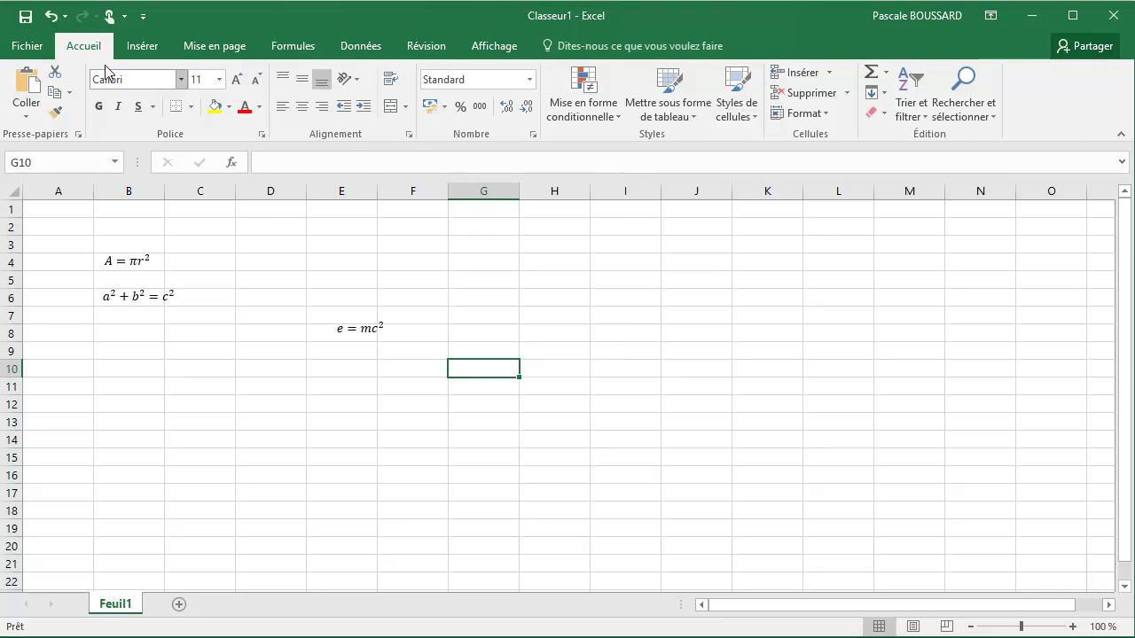
Insert the built-in circle area equation (Surface du cercle) and replace its content with F = G.
left_click(140, 46)
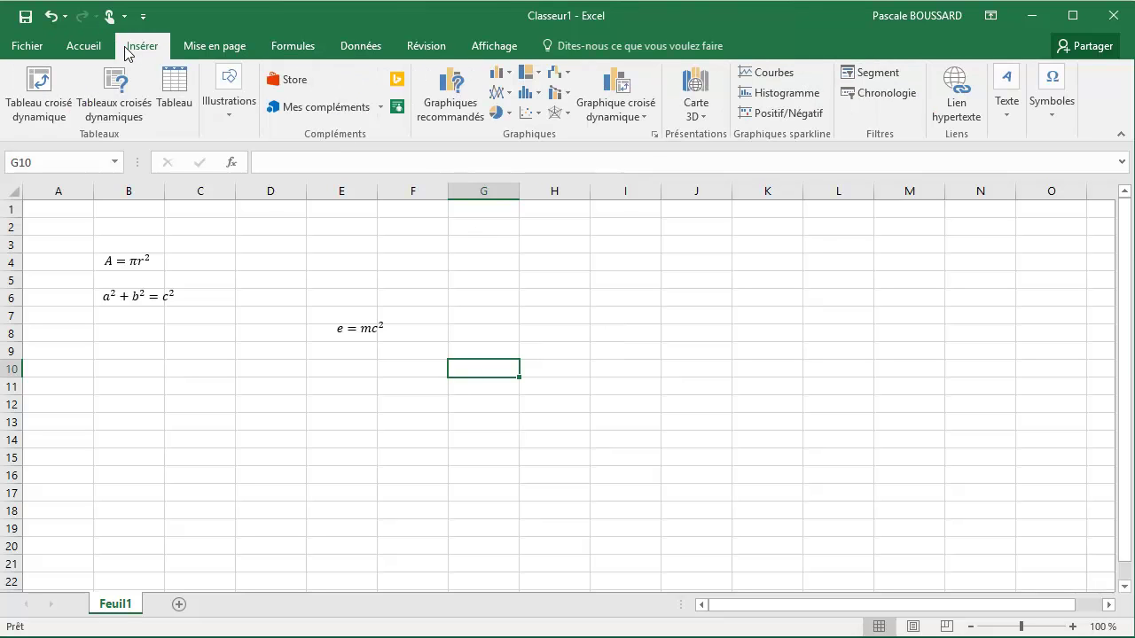
left_click(1061, 118)
left_click(1051, 195)
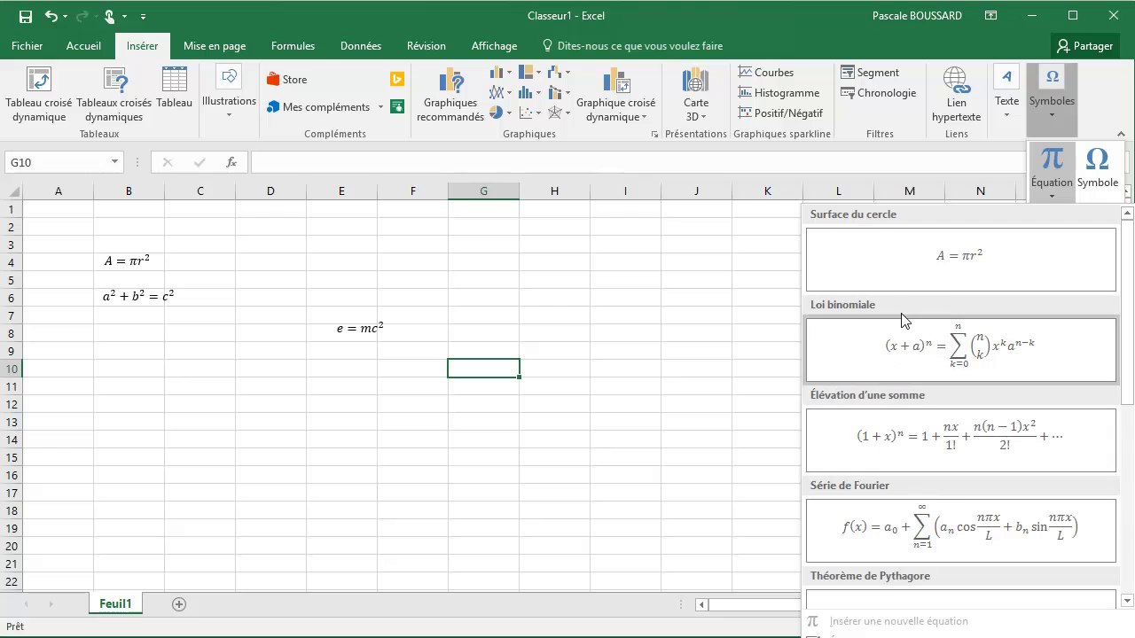
left_click(913, 276)
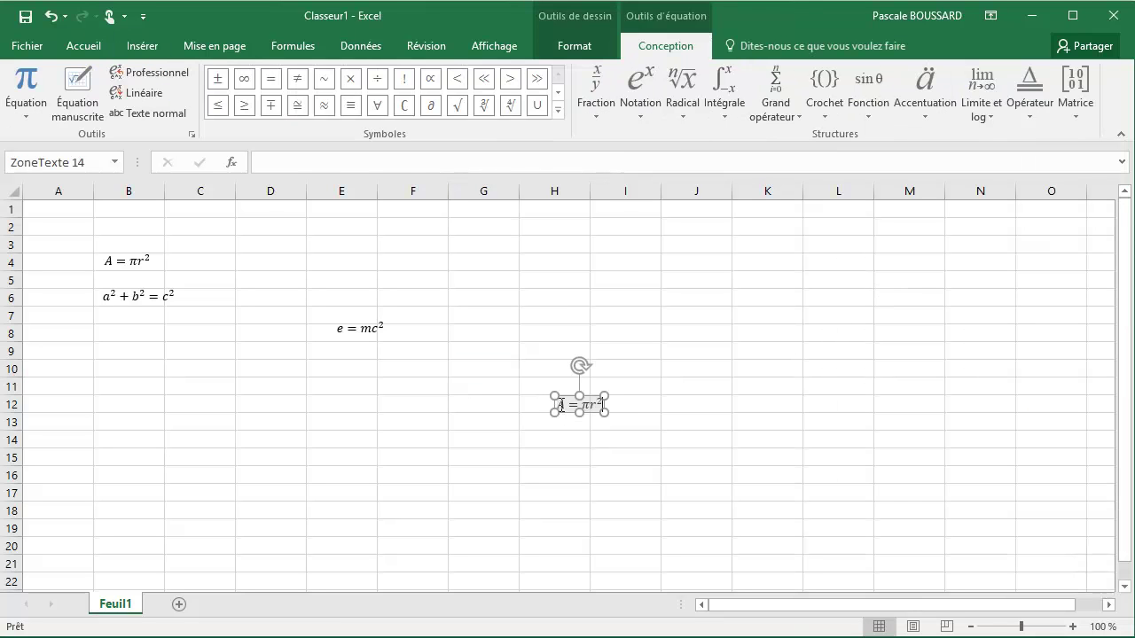
left_click_drag(561, 407, 605, 407)
type("F = G")
Add a stacked fraction after G and place two subscript structures side by side in its numerator.
left_click(595, 115)
left_click(612, 190)
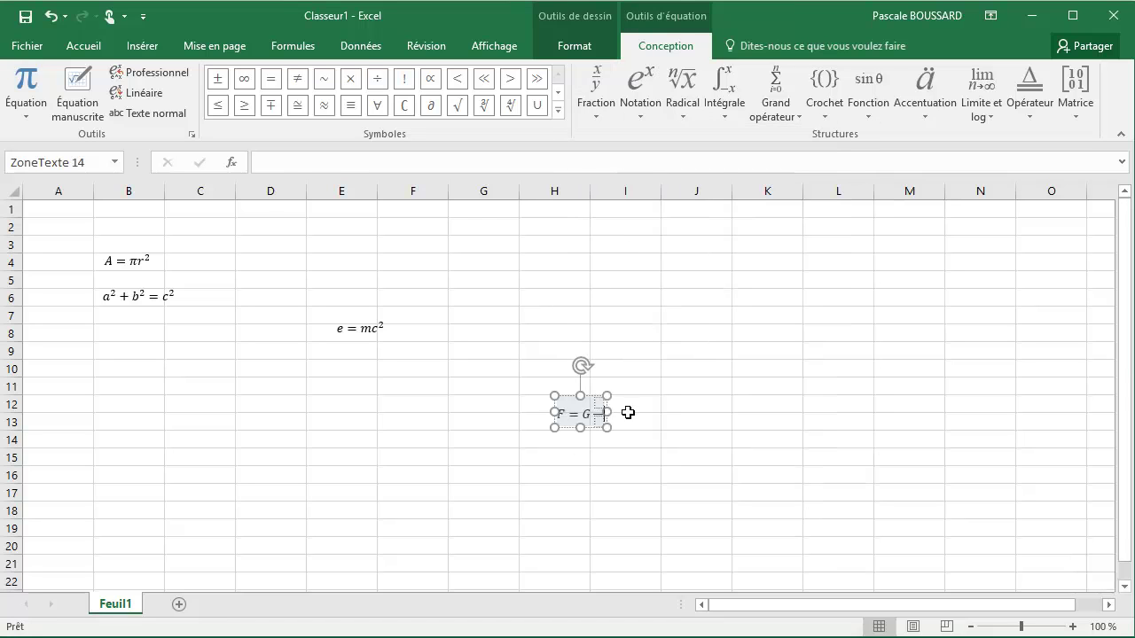
left_click(599, 402)
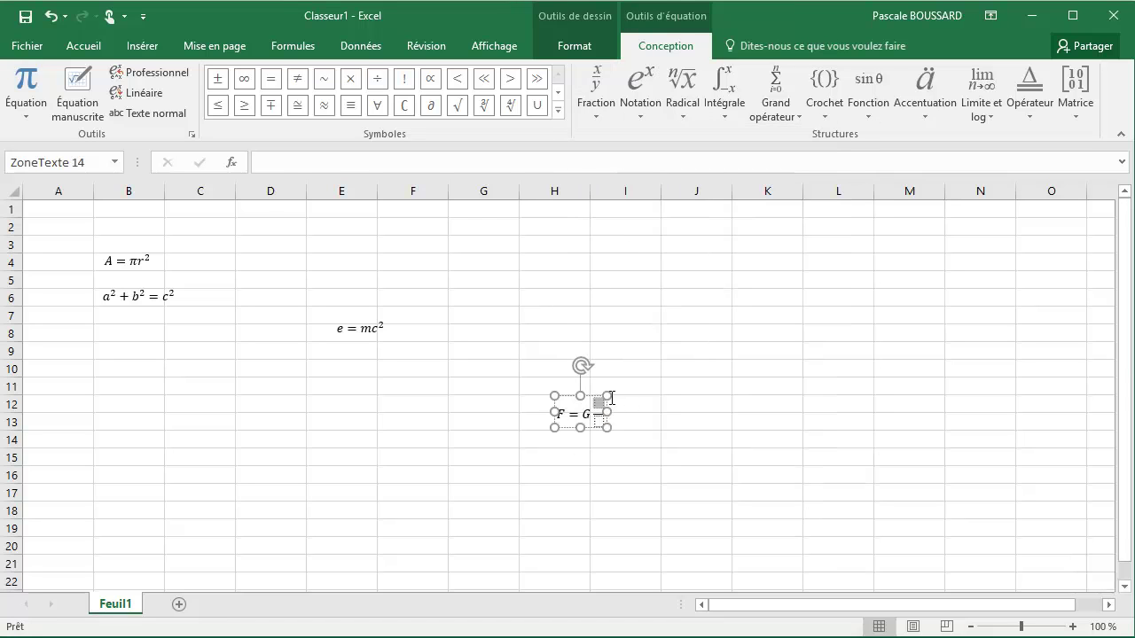
left_click(647, 118)
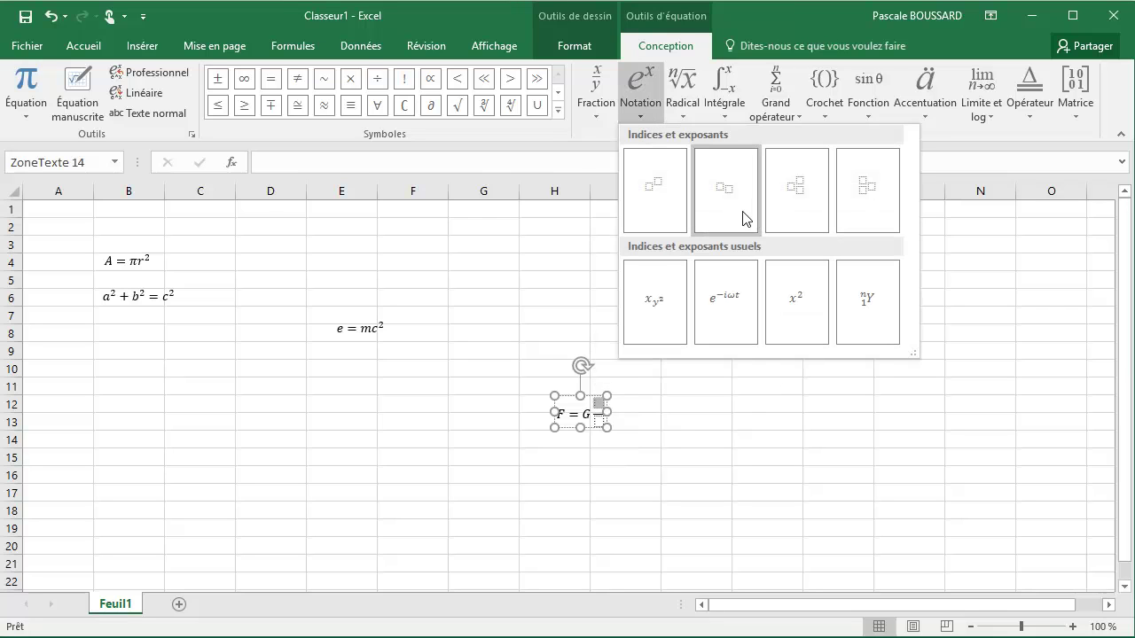
left_click(743, 218)
left_click(636, 117)
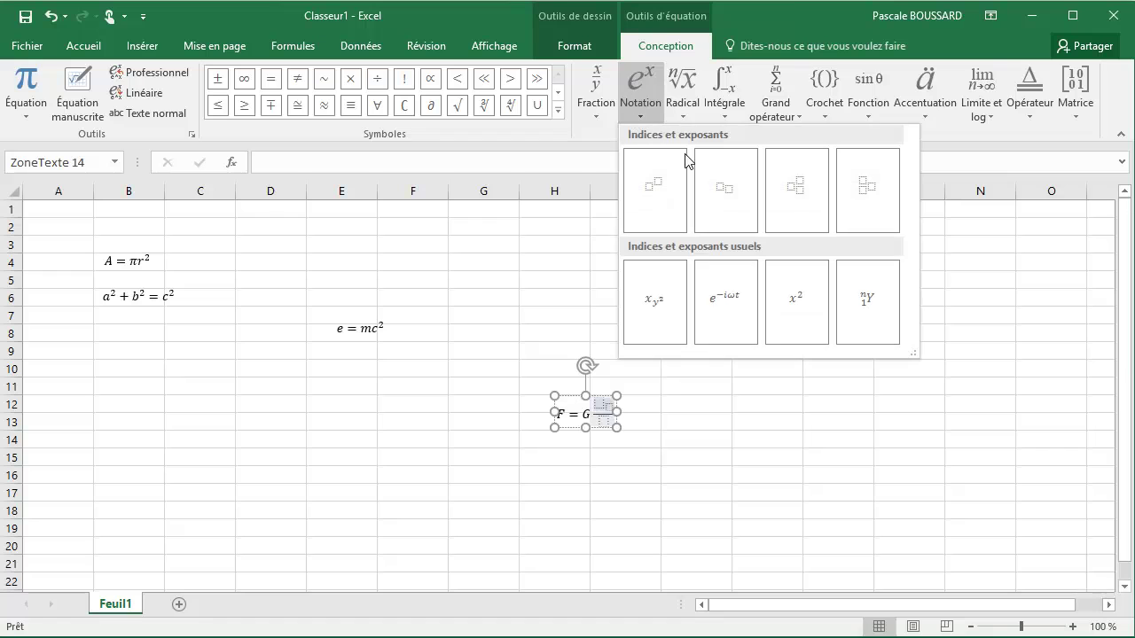
left_click(724, 205)
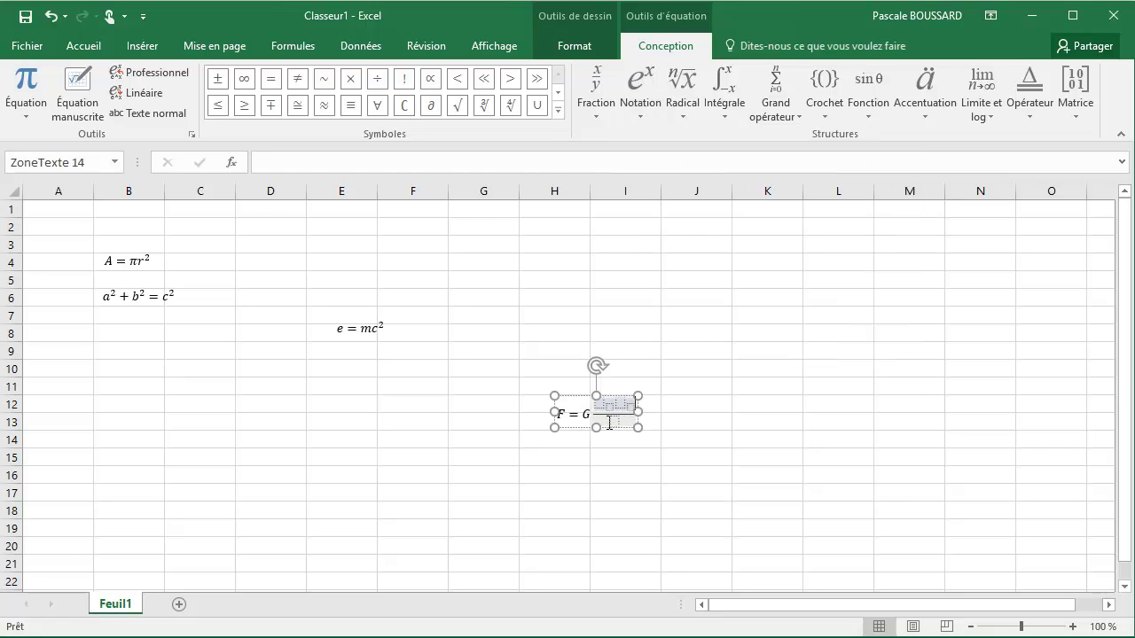
Place a superscript structure in the fraction's denominator.
left_click(610, 424)
left_click(638, 105)
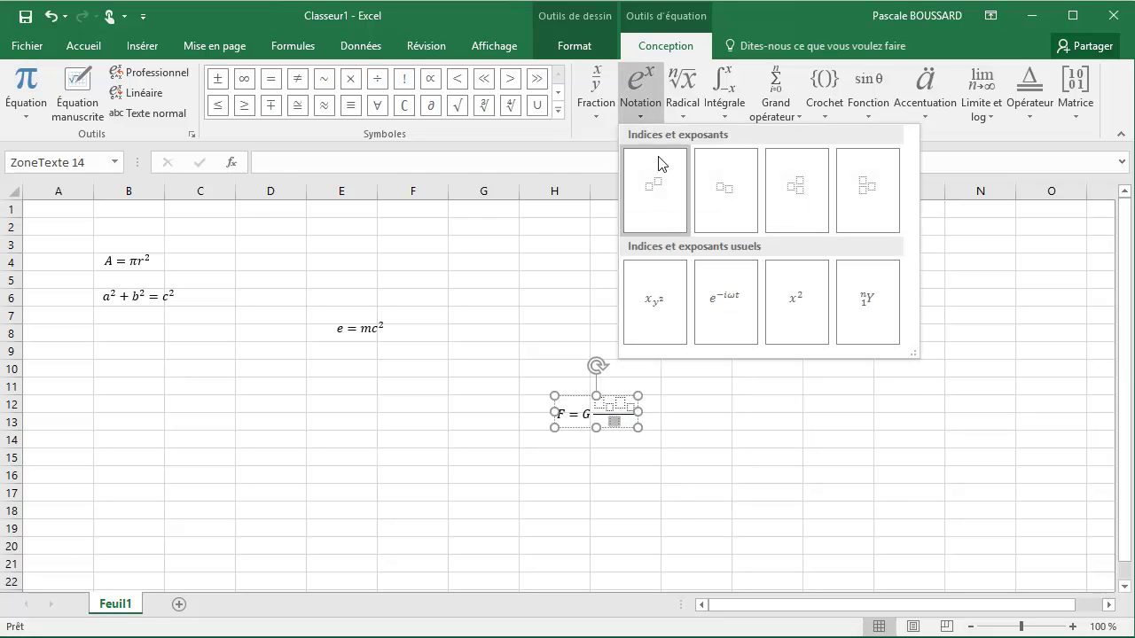
left_click(657, 182)
Fill the numerator's subscript structures with m₁ and m₂.
left_click(601, 404)
type("m")
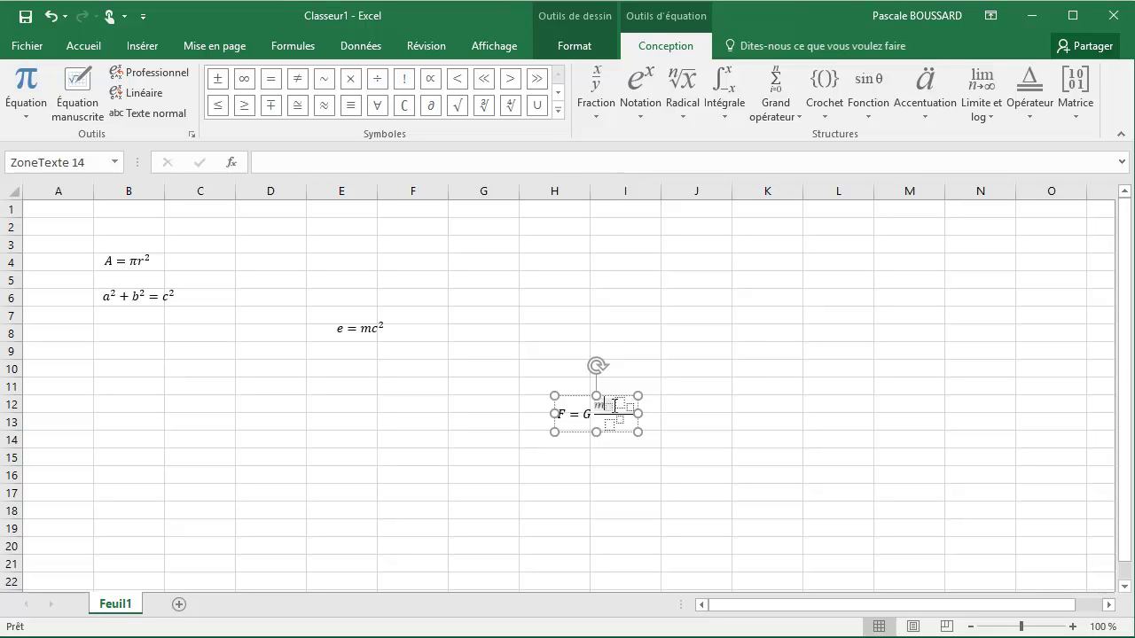
type("1")
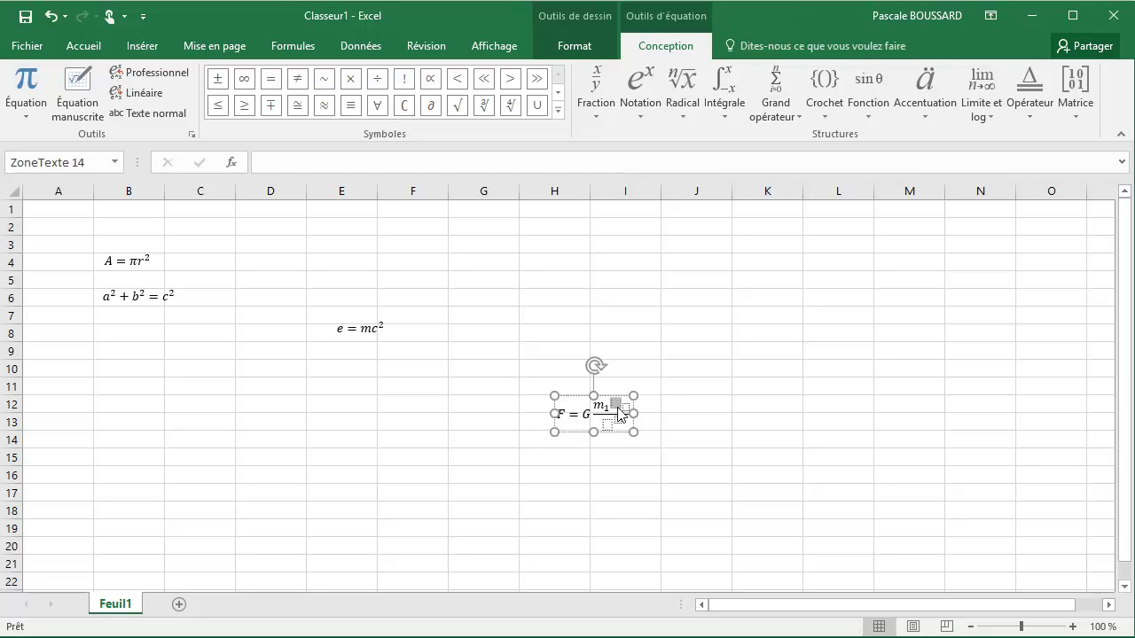
type("m")
left_click(626, 407)
type("2")
Fill the denominator's superscript structure with d² and leave the equation.
left_click(605, 421)
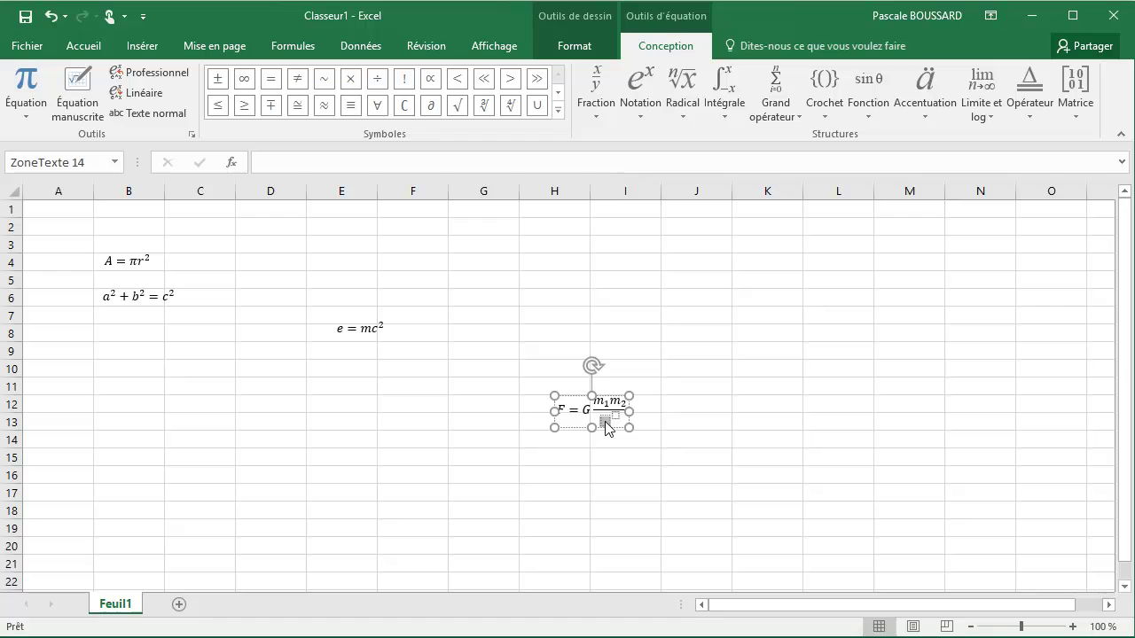
type("d^")
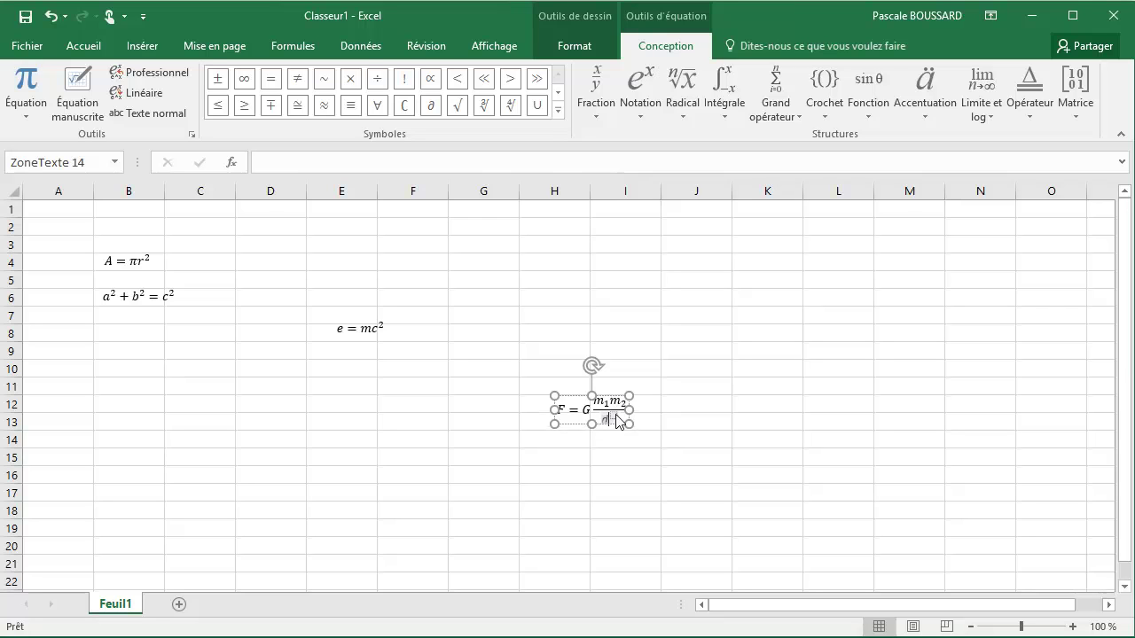
type("2")
left_click(638, 493)
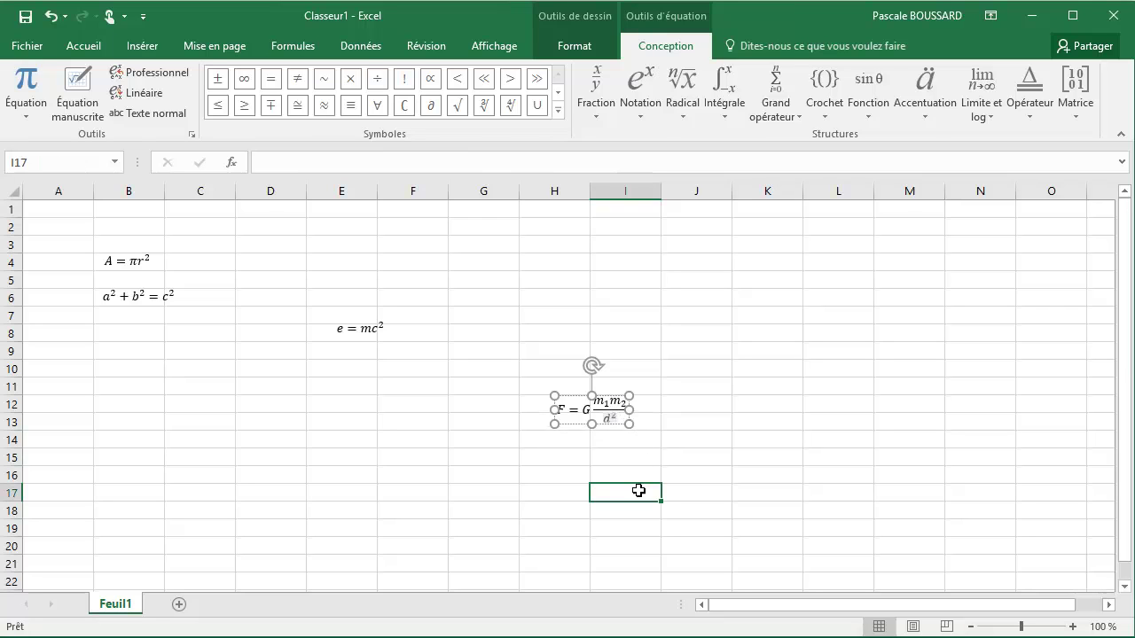
Move the F = G m₁m₂/d² equation to rows 10–11 across columns C and D and deselect it.
left_click(602, 418)
left_click_drag(564, 395, 186, 357)
left_click(341, 401)
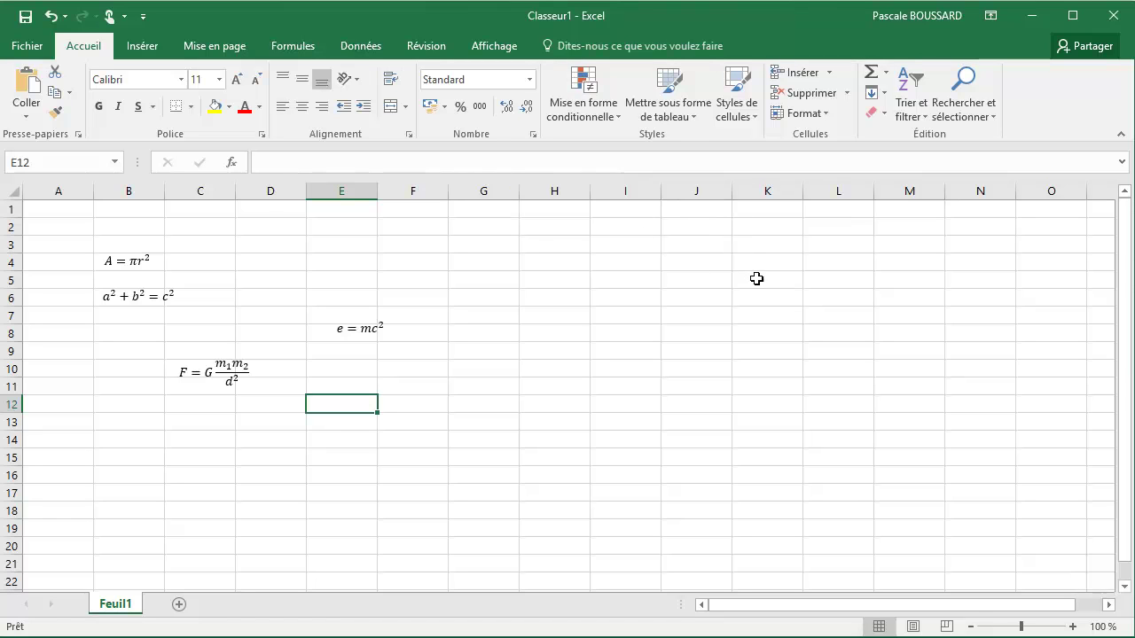
Reveal the next point on the Plan slide of the PowerPoint slideshow and return to the Excel workbook.
mouse_move(1134, 314)
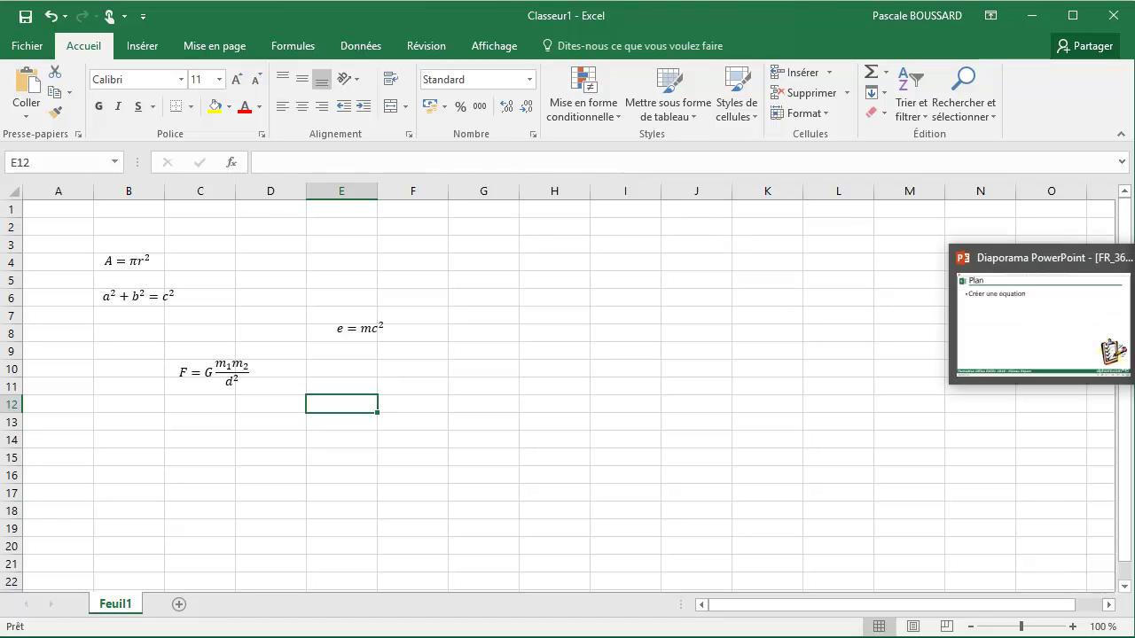
left_click(1042, 319)
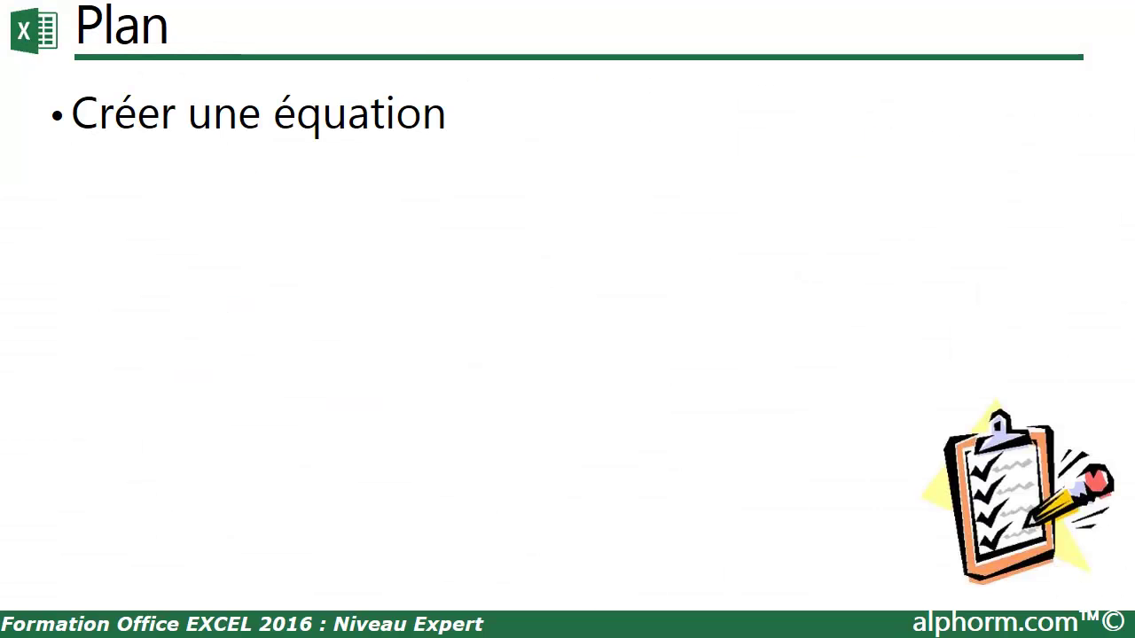
left_click(640, 319)
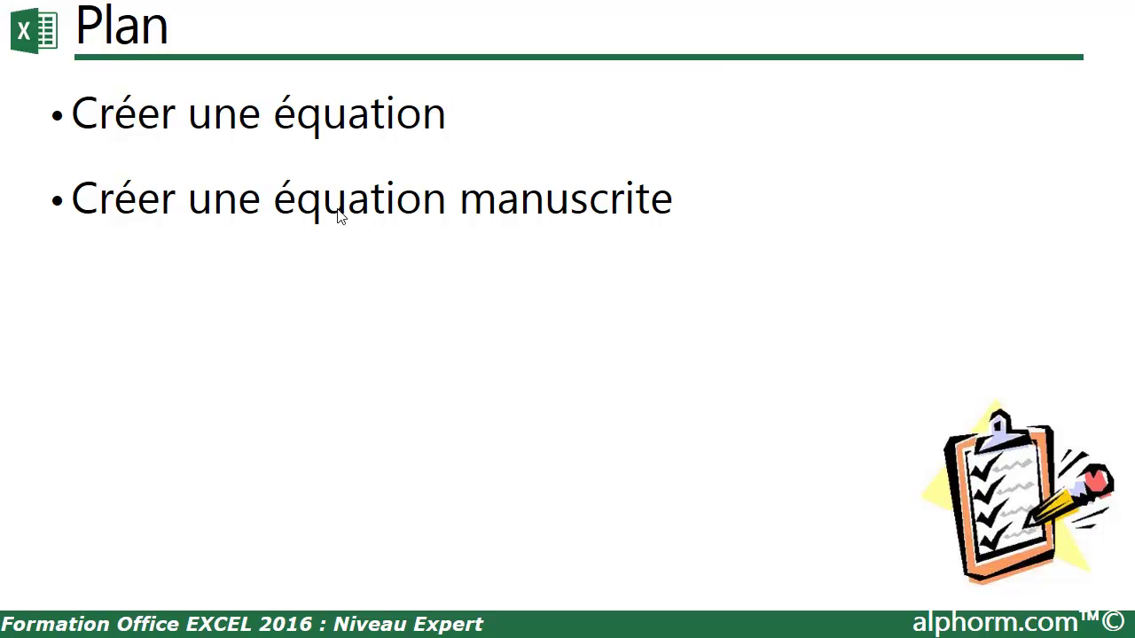
left_click(1134, 273)
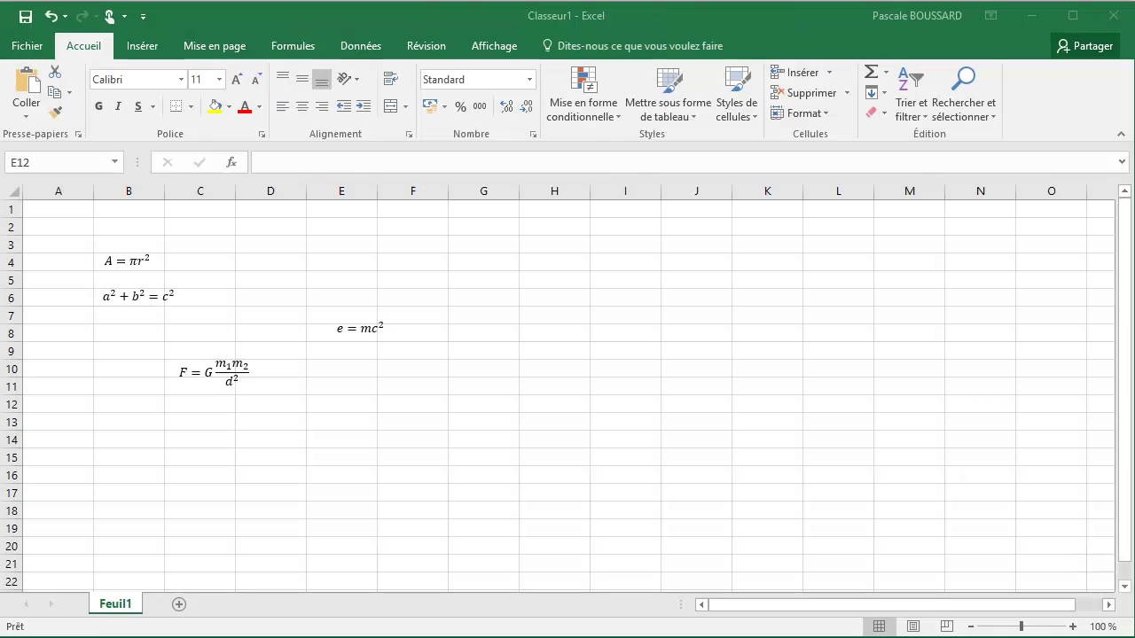
Start an ink equation and handwrite e = mc² in the math input area.
left_click(145, 49)
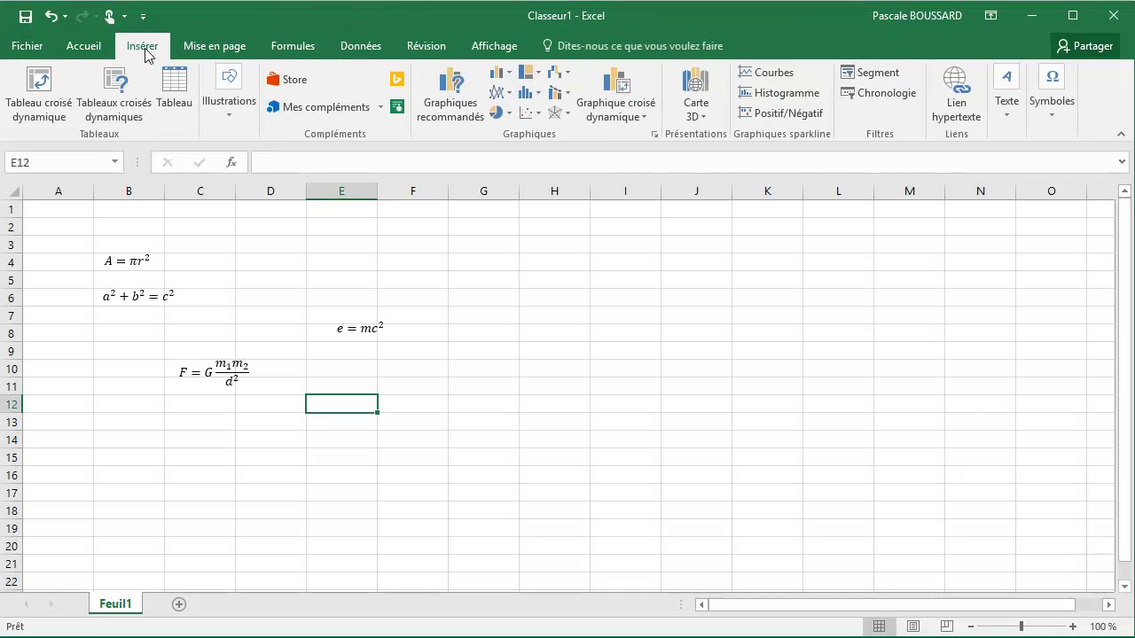
left_click(1050, 101)
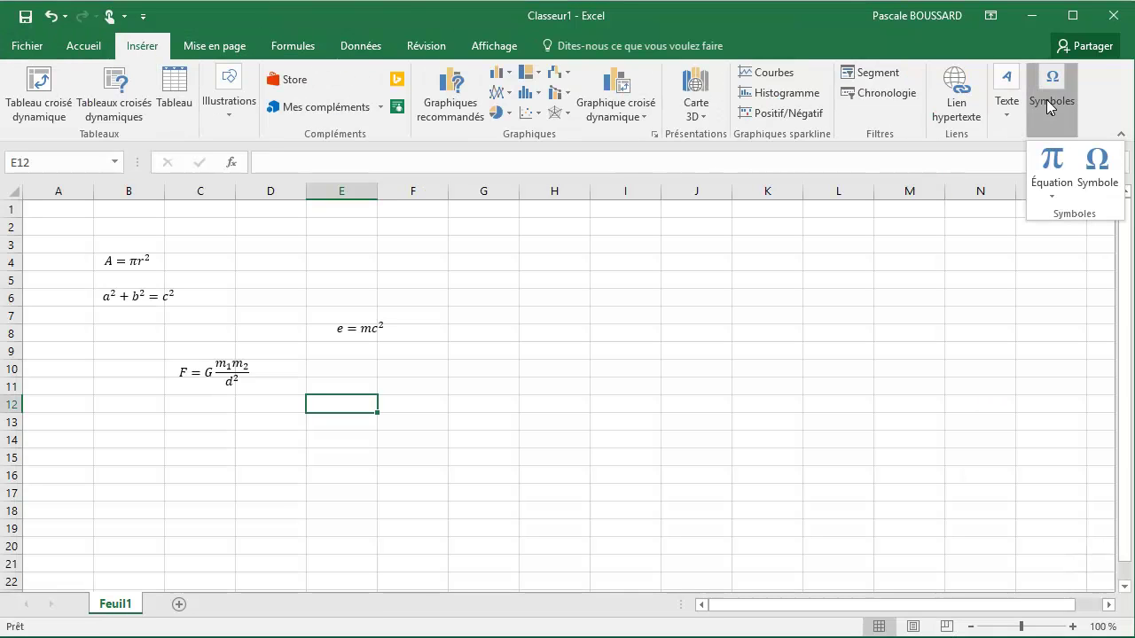
left_click(1048, 195)
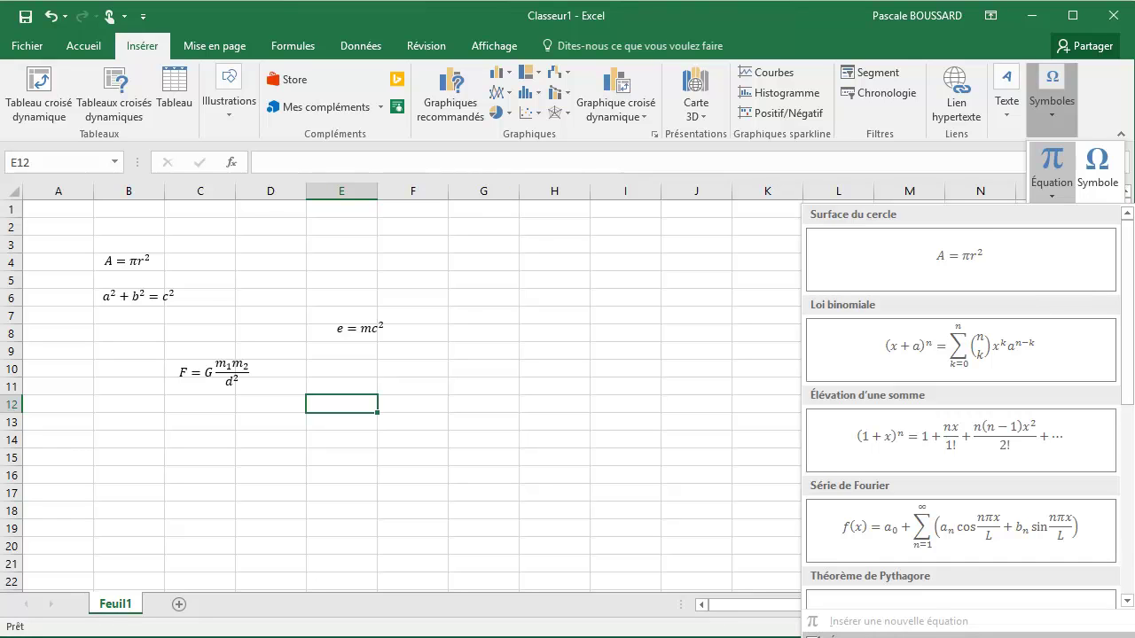
left_click(842, 635)
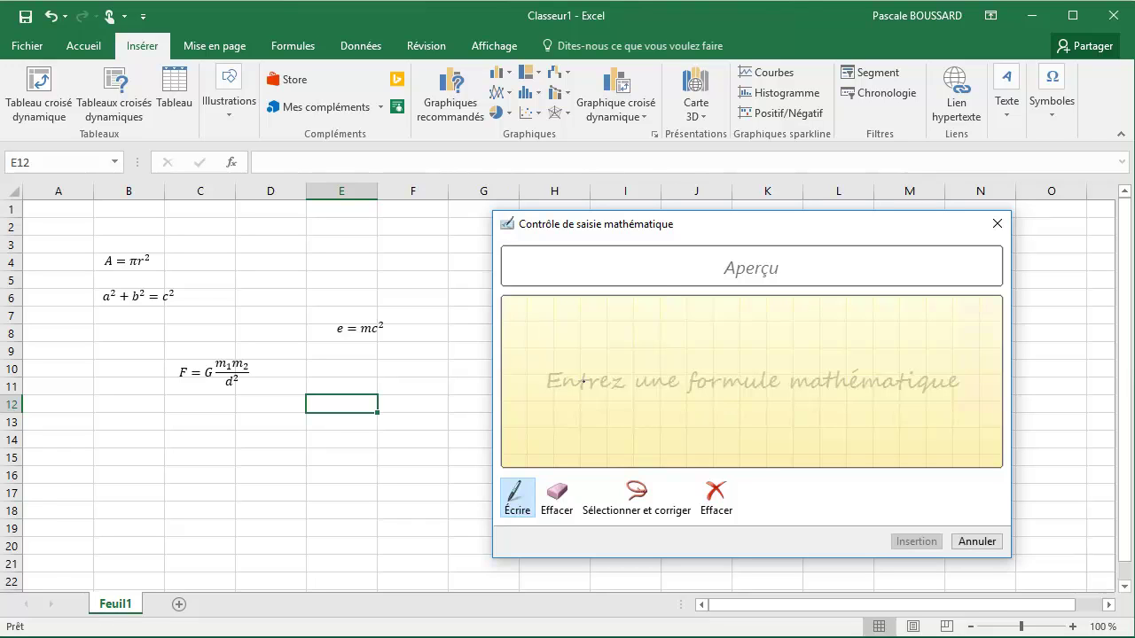
mouse_move(540, 374)
left_mouse_down()
mouse_move(558, 363)
mouse_move(533, 365)
mouse_move(561, 387)
mouse_move(625, 365)
left_mouse_up()
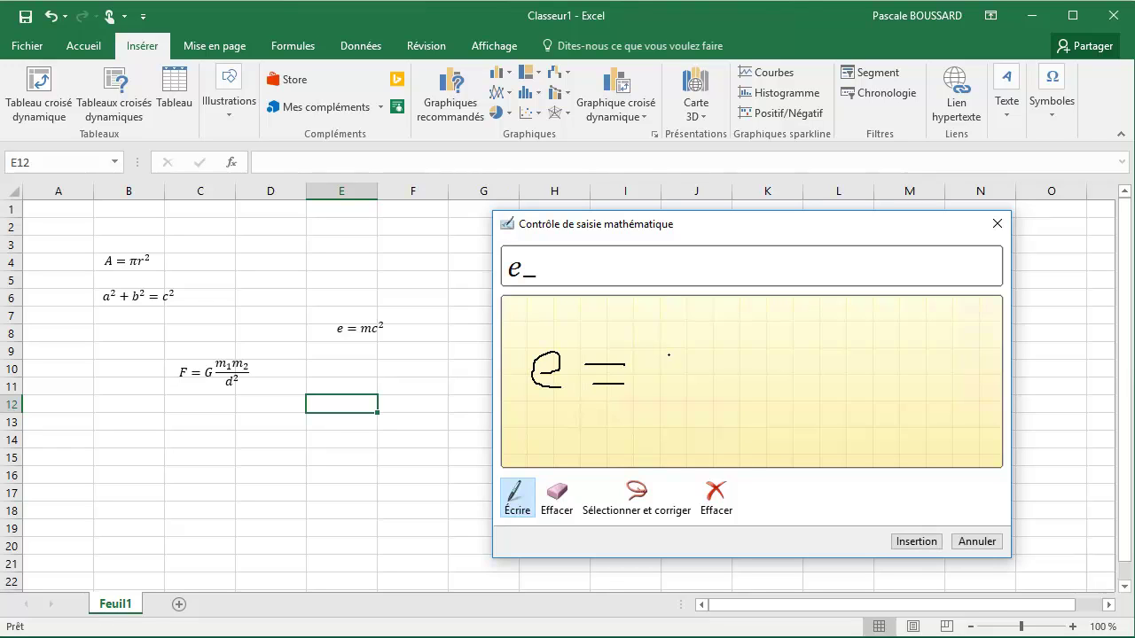
left_click_drag(657, 379, 720, 385)
left_click_drag(730, 334, 733, 351)
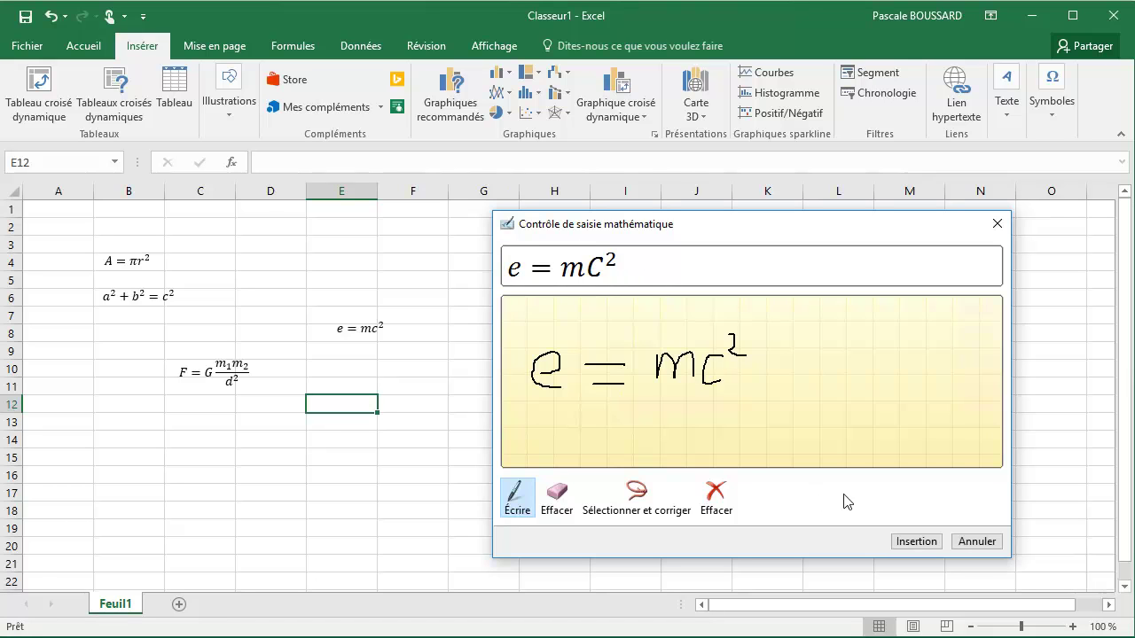
Insert the handwritten equation into the sheet and move it to row 11 across columns E and F.
left_click(913, 542)
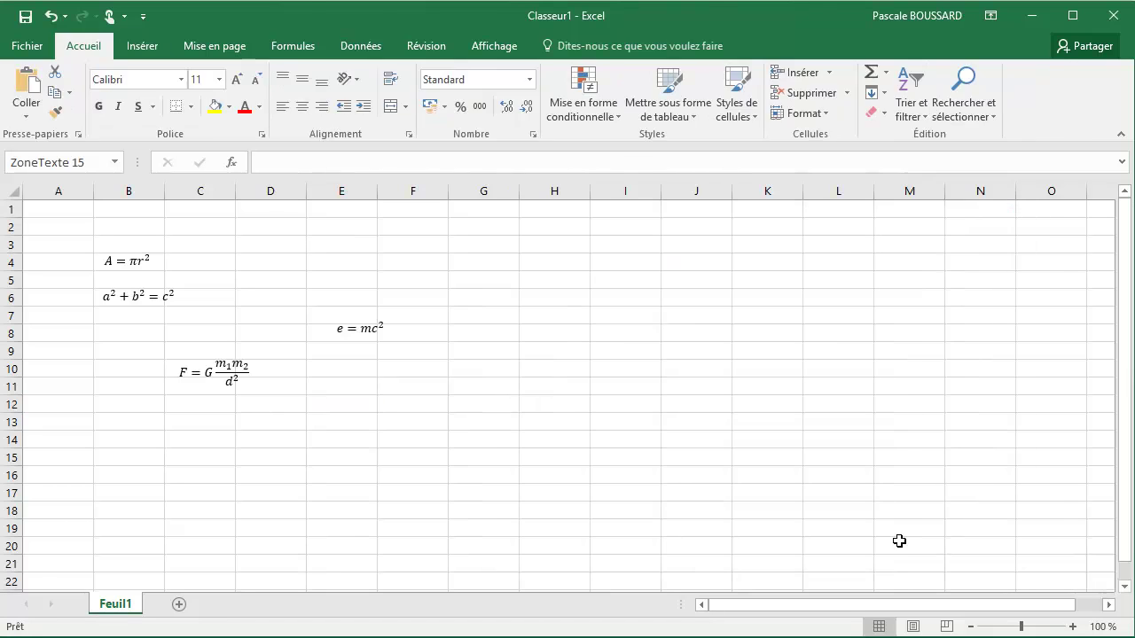
left_click_drag(578, 384, 412, 401)
left_click(510, 402)
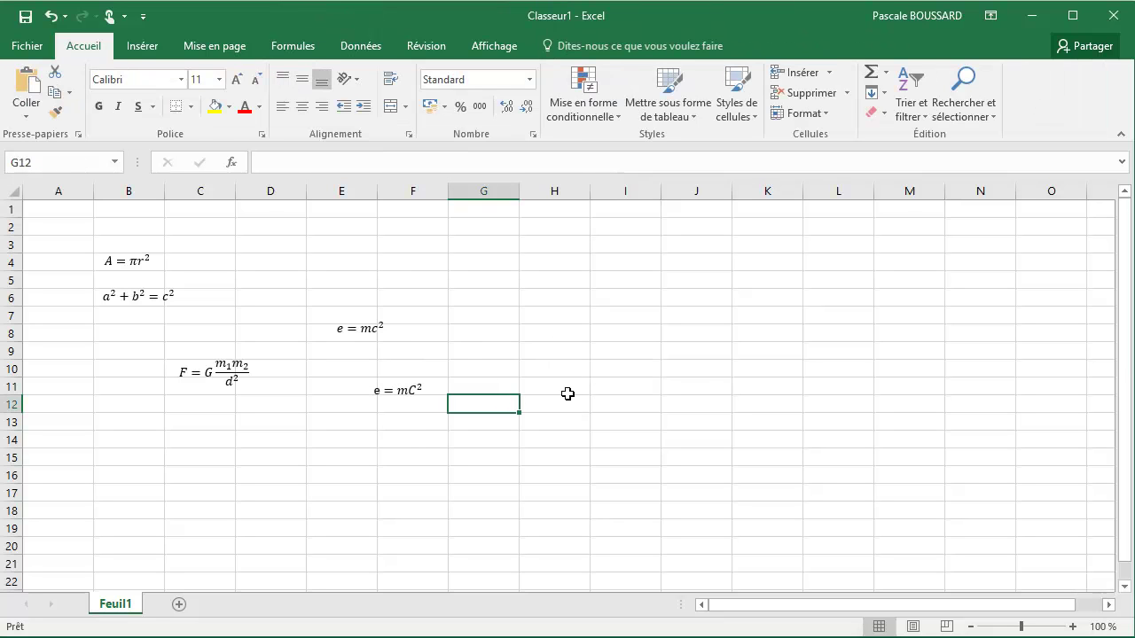
Open the math input area for a new ink equation.
left_click(132, 46)
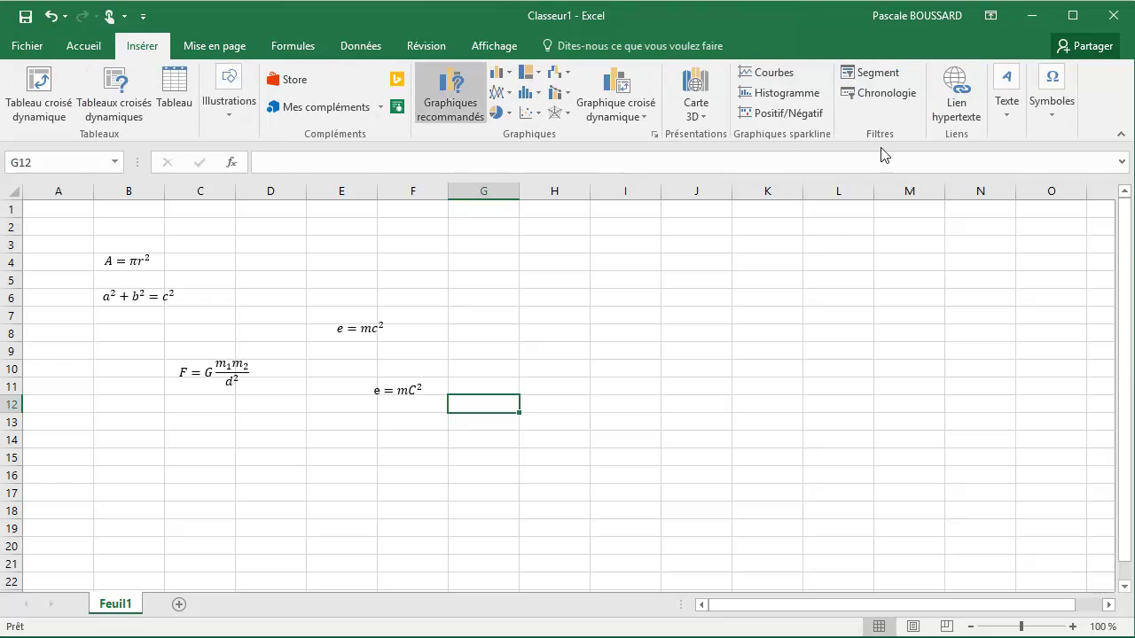
left_click(1056, 115)
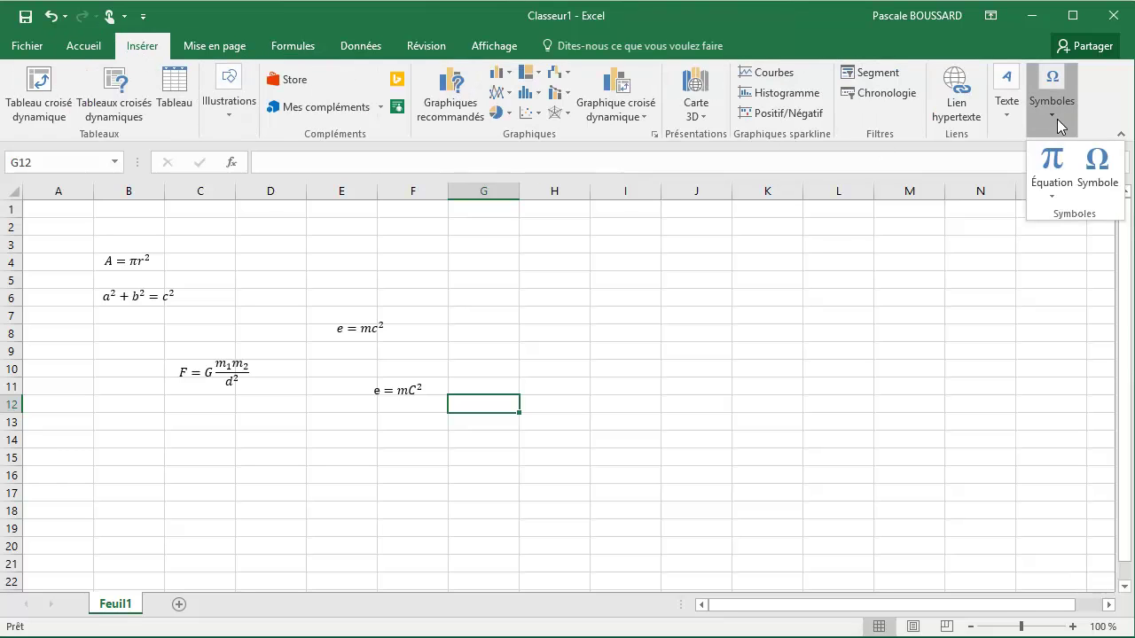
left_click(1052, 196)
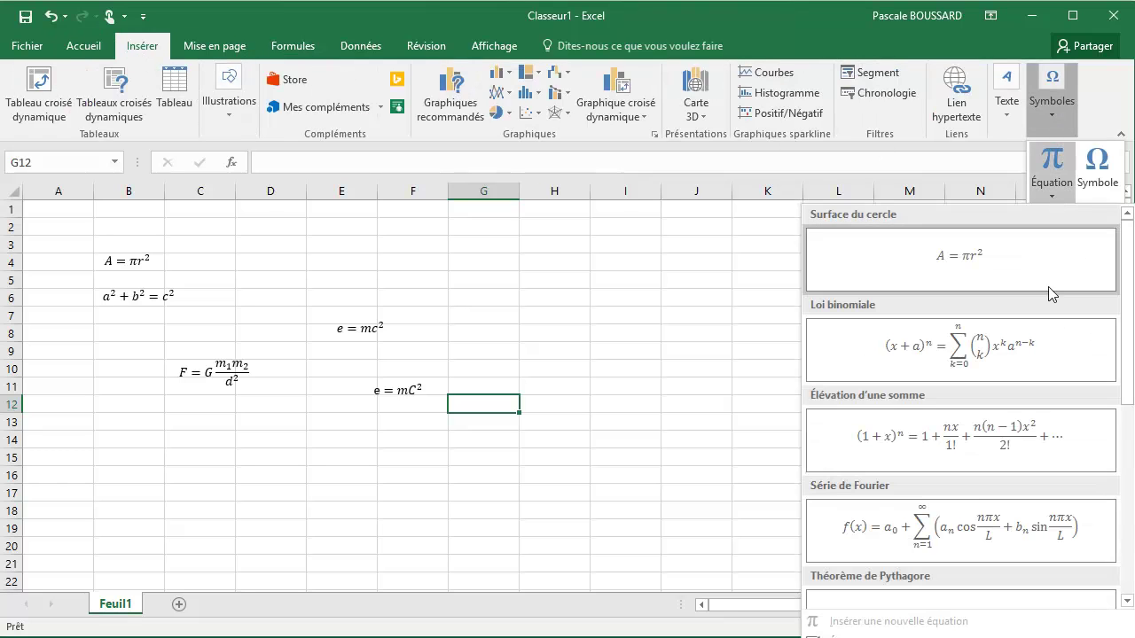
left_click(882, 633)
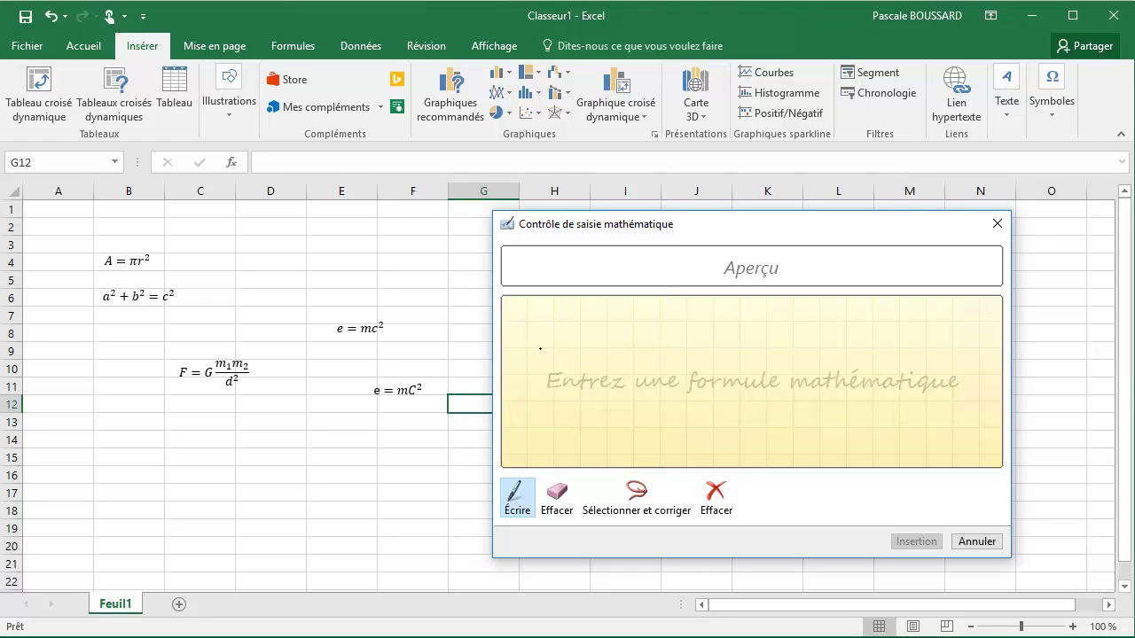
mouse_move(539, 349)
left_mouse_down()
mouse_move(529, 395)
mouse_move(560, 375)
mouse_move(623, 385)
left_mouse_up()
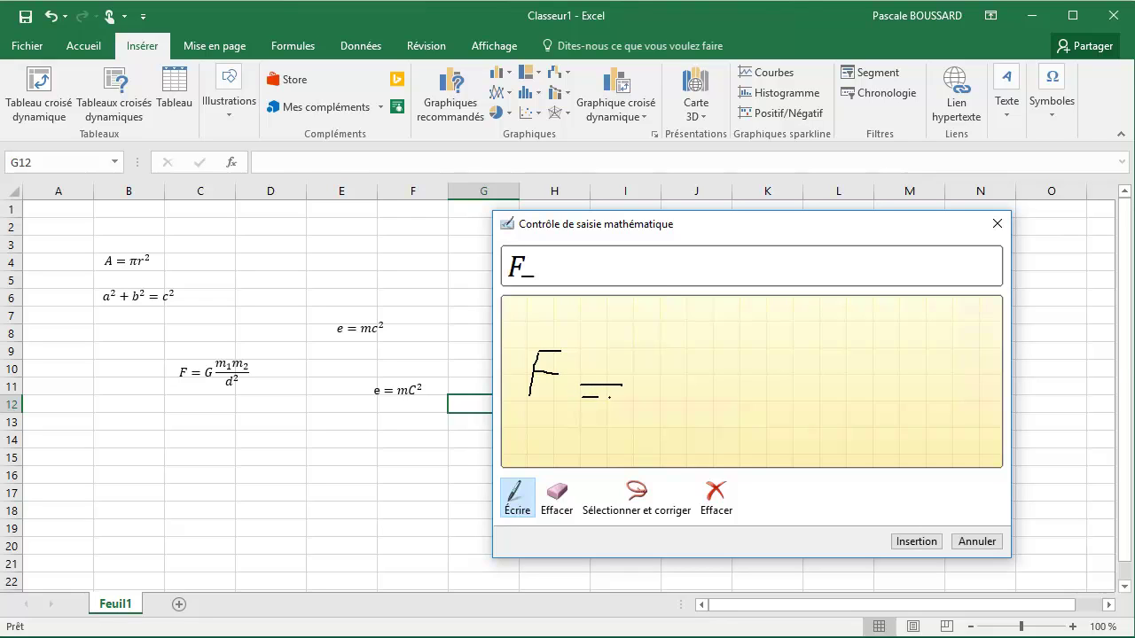
mouse_move(670, 364)
left_mouse_down()
mouse_move(640, 388)
mouse_move(654, 400)
mouse_move(795, 394)
left_mouse_up()
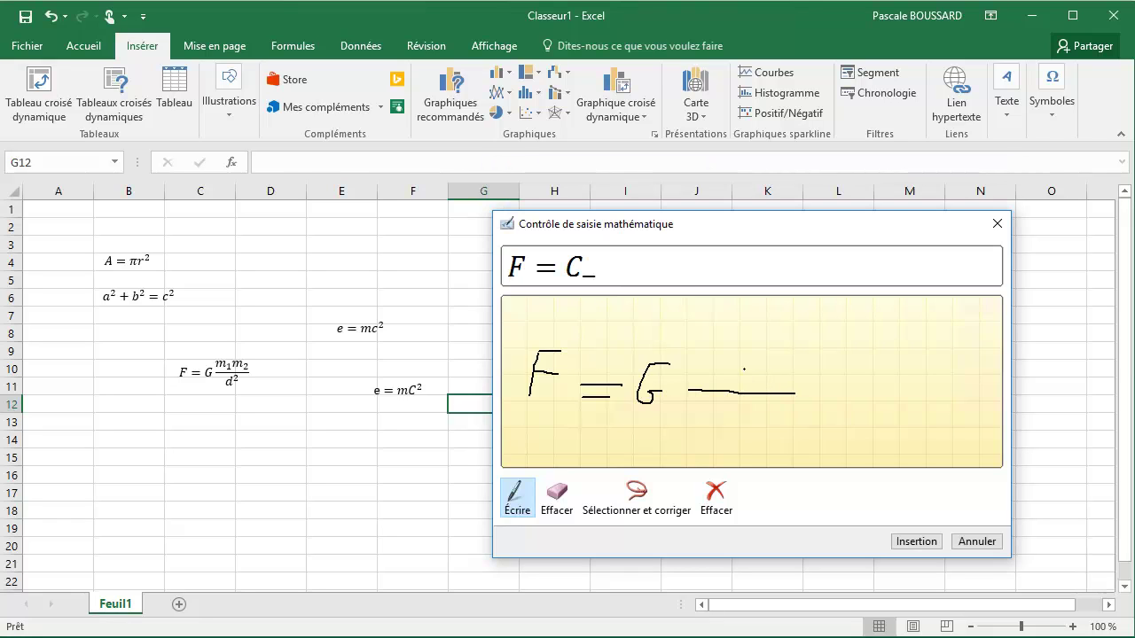
left_click_drag(699, 357, 700, 364)
left_click(706, 501)
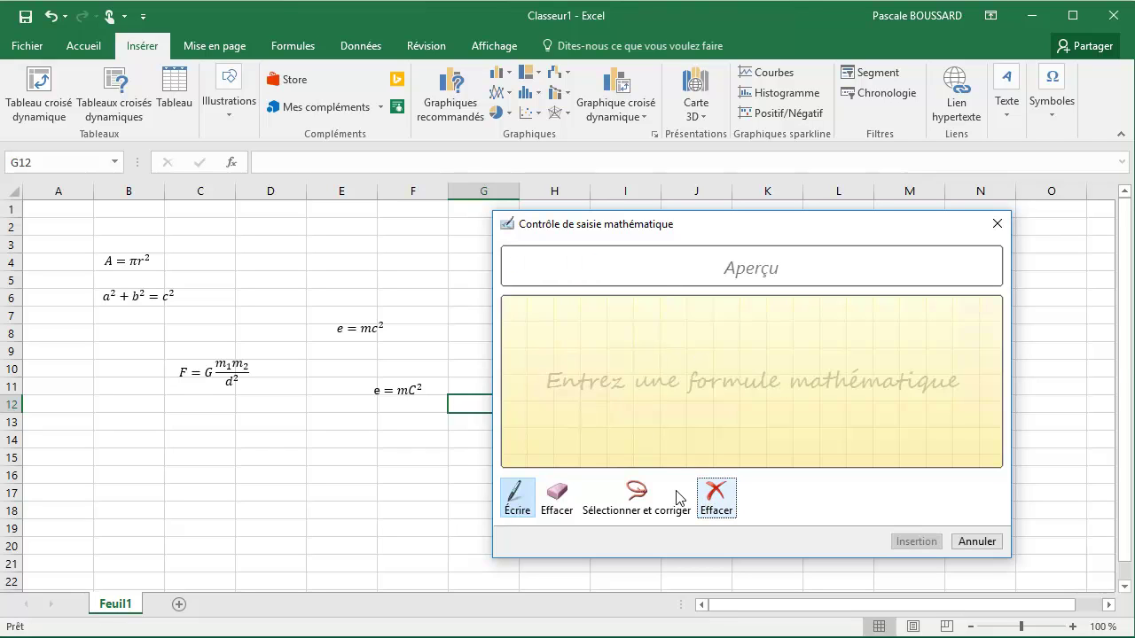
Handwrite F = G m₁m₂/d² in the math input area, with m₁m₂ above the fraction bar and d² below it.
left_click_drag(544, 344, 543, 360)
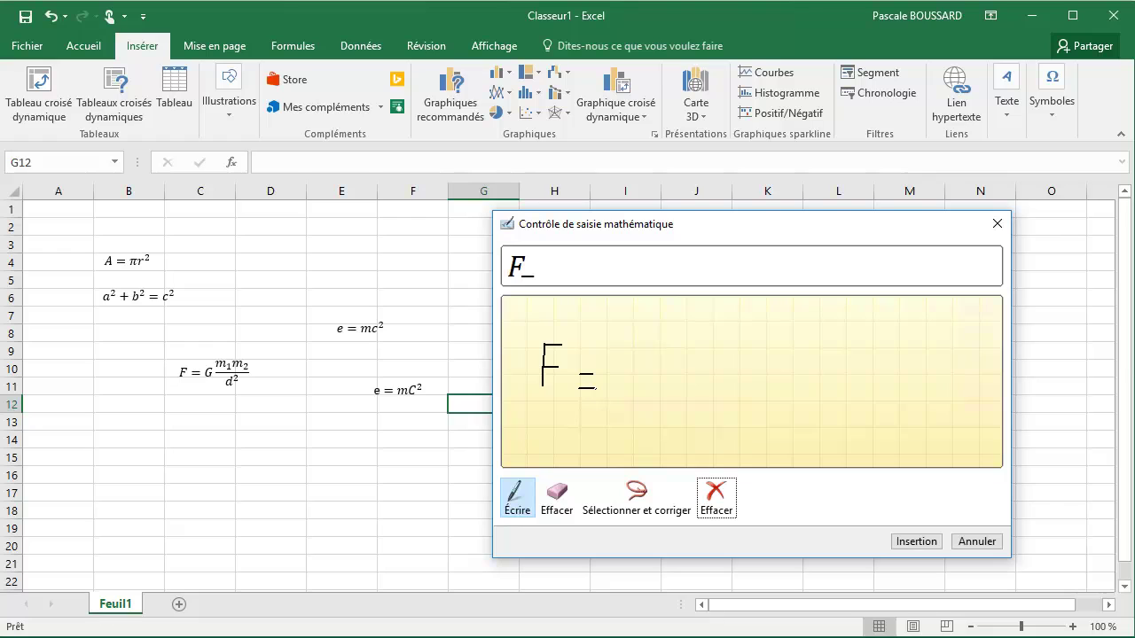
mouse_move(621, 360)
left_mouse_down()
mouse_move(633, 396)
mouse_move(624, 382)
left_mouse_up()
left_click_drag(673, 376, 755, 376)
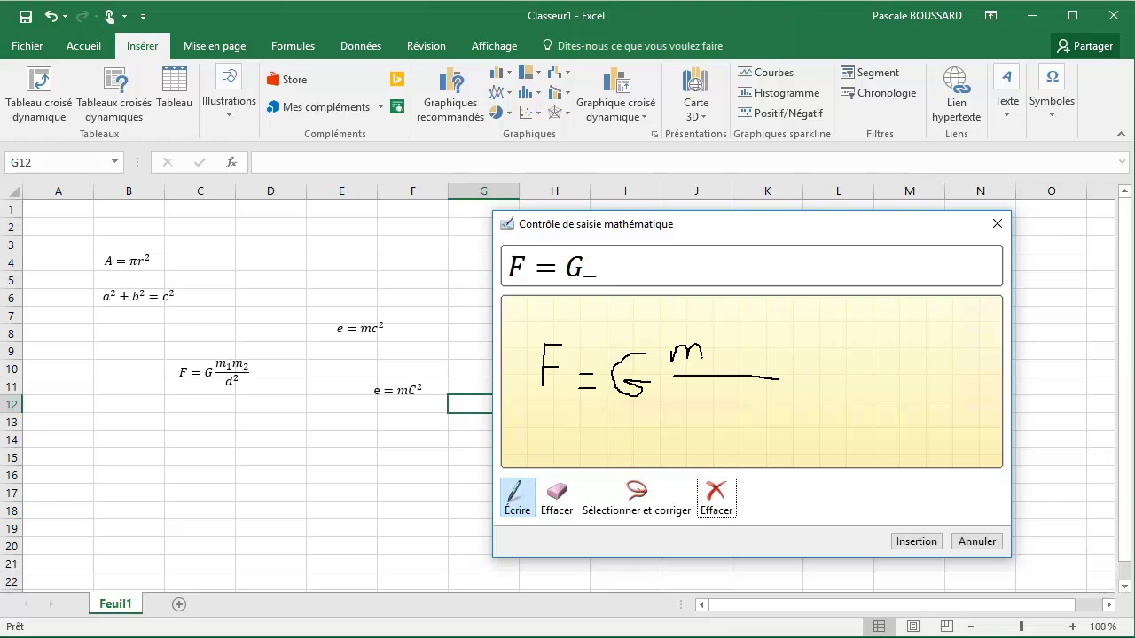
left_click_drag(713, 362, 756, 363)
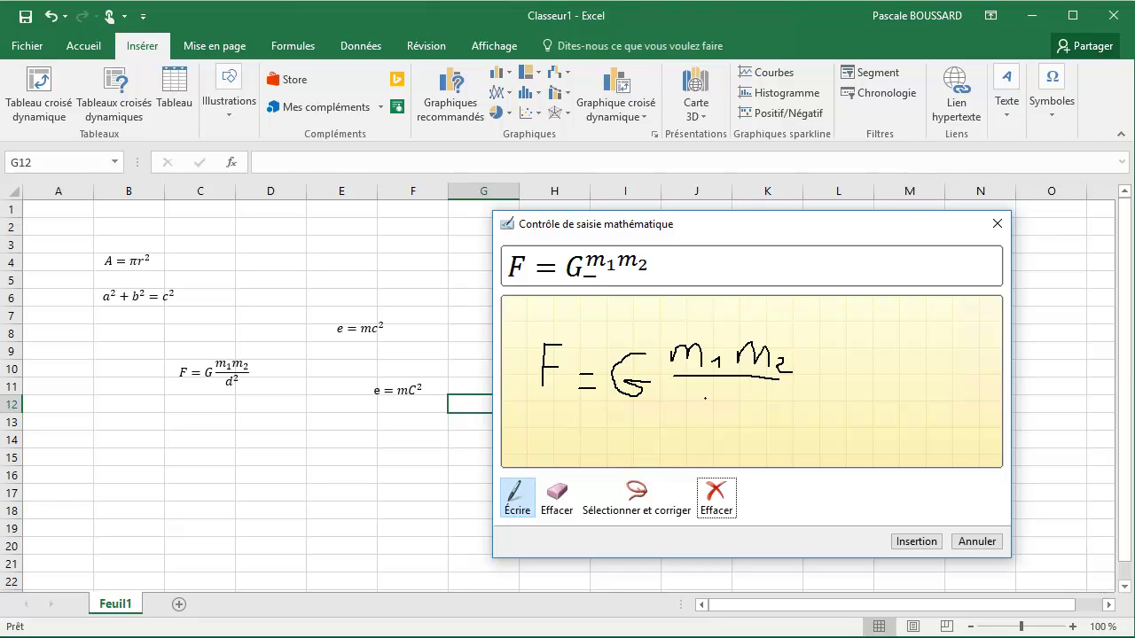
mouse_move(706, 414)
left_mouse_down()
mouse_move(712, 385)
mouse_move(713, 415)
mouse_move(730, 391)
left_mouse_up()
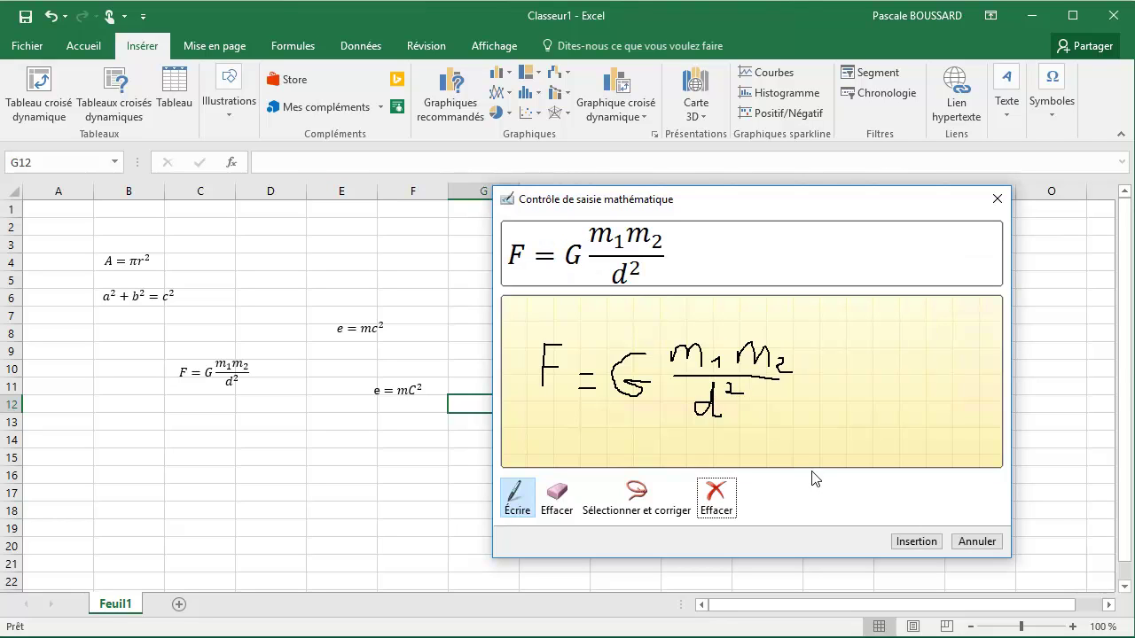
Insert the handwritten equation into the sheet, move it to rows 13–14 in column G and deselect it.
left_click(907, 541)
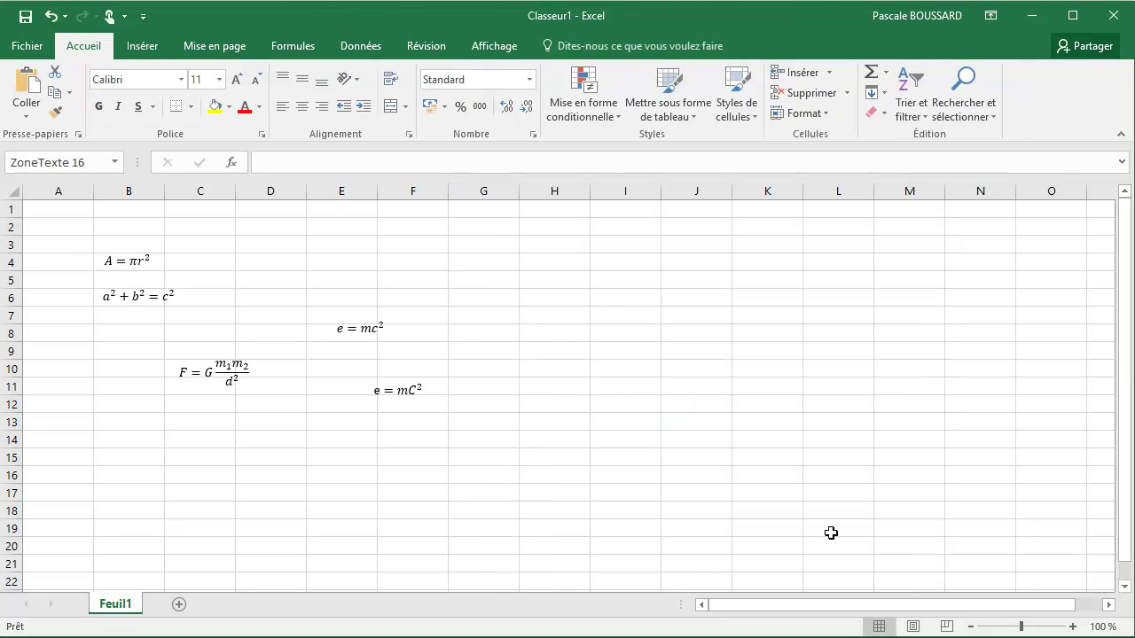
left_click_drag(561, 388, 469, 438)
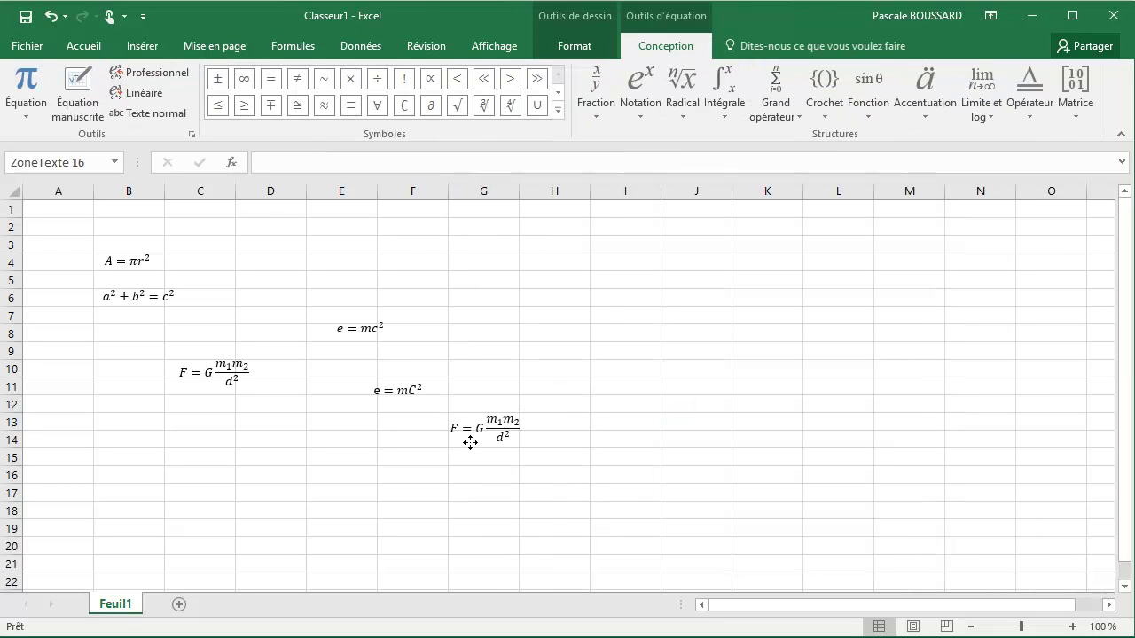
left_click(621, 363)
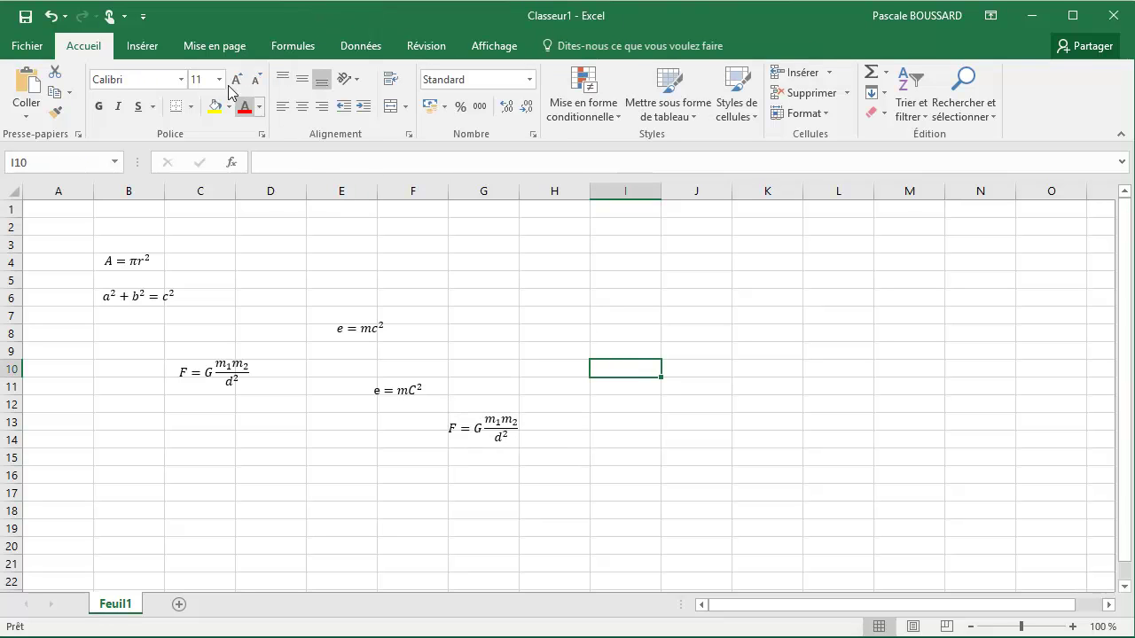
Start another ink equation on the sheet with an empty math input area.
left_click(132, 51)
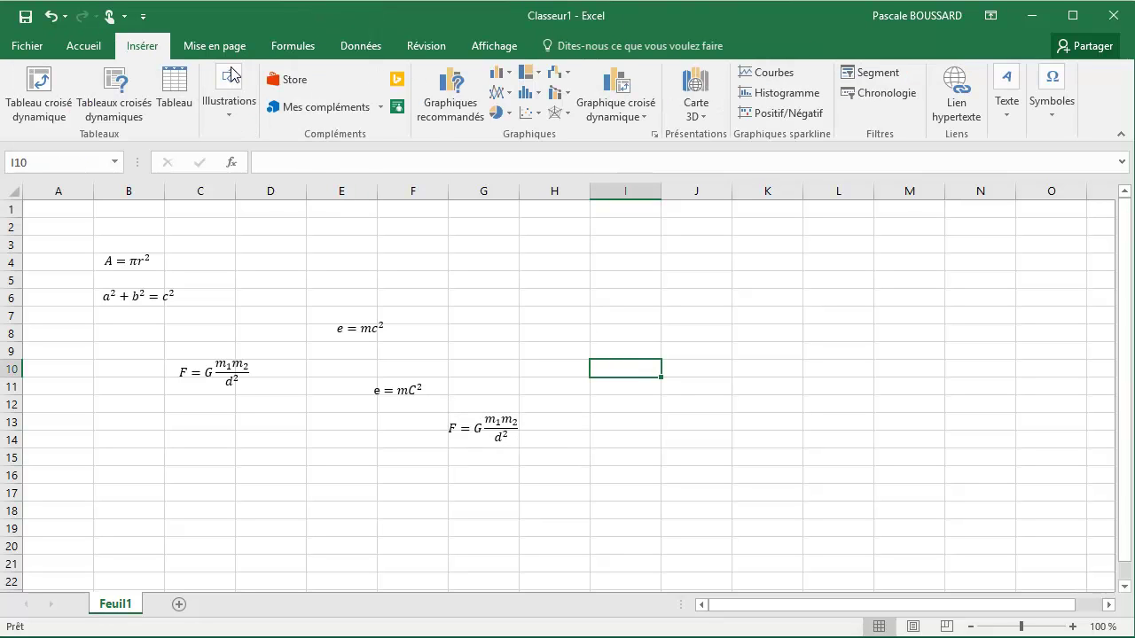
left_click(1055, 111)
left_click(1050, 195)
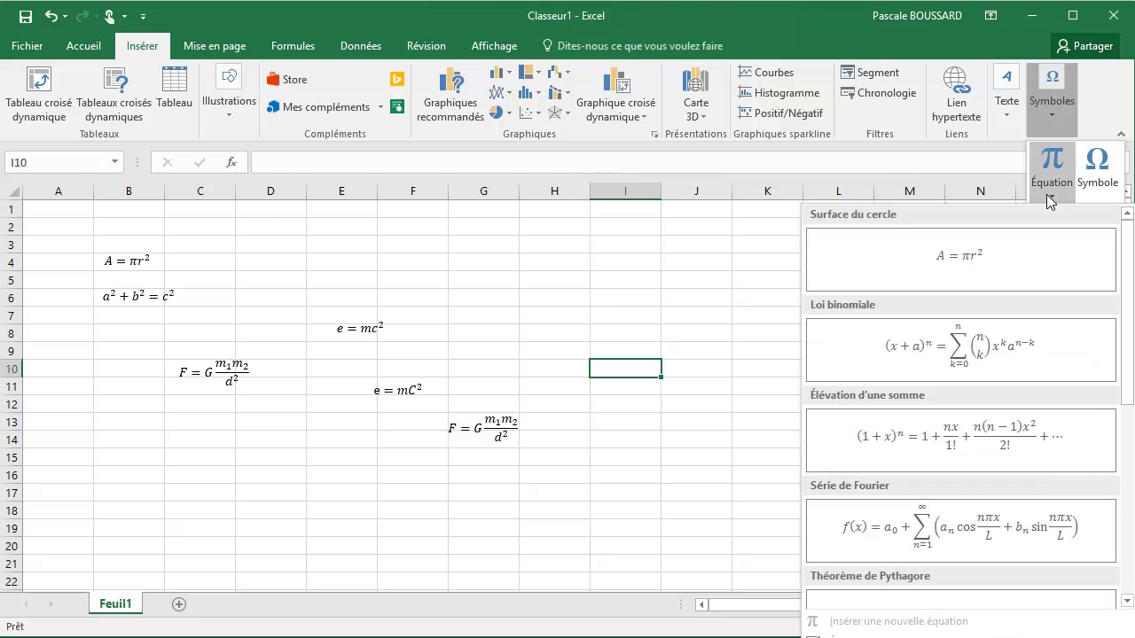
left_click(883, 635)
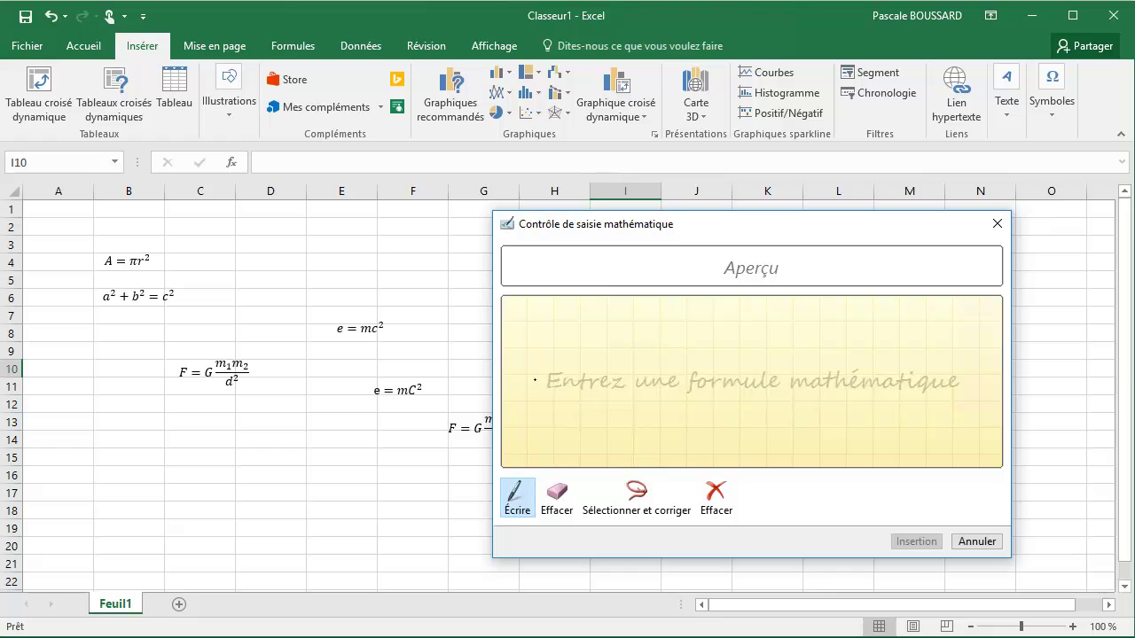
Try to handwrite log a log b = log a² + log b² in the math input area.
mouse_move(536, 368)
left_mouse_down()
mouse_move(541, 352)
mouse_move(532, 368)
mouse_move(555, 378)
mouse_move(565, 364)
mouse_move(555, 381)
mouse_move(573, 383)
mouse_move(580, 367)
mouse_move(576, 405)
left_mouse_up()
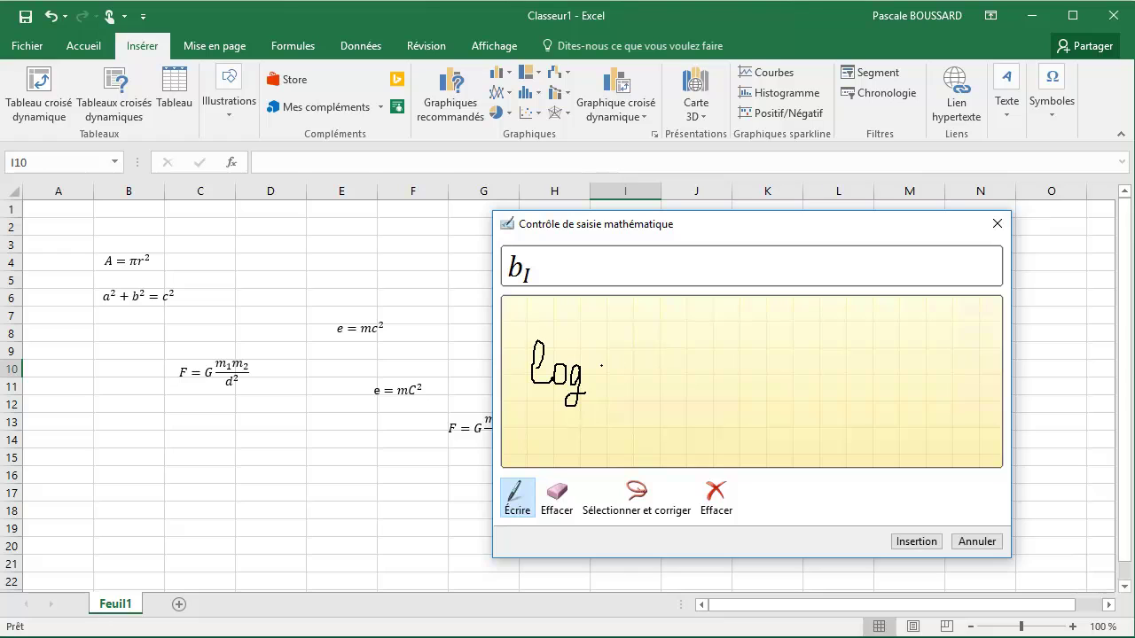
mouse_move(608, 364)
left_mouse_down()
mouse_move(600, 378)
mouse_move(664, 347)
mouse_move(642, 367)
mouse_move(662, 389)
mouse_move(668, 375)
mouse_move(665, 389)
mouse_move(693, 376)
mouse_move(671, 414)
mouse_move(686, 396)
left_mouse_up()
mouse_move(706, 347)
left_mouse_down()
mouse_move(698, 385)
mouse_move(707, 376)
mouse_move(717, 391)
mouse_move(768, 384)
mouse_move(767, 374)
left_mouse_up()
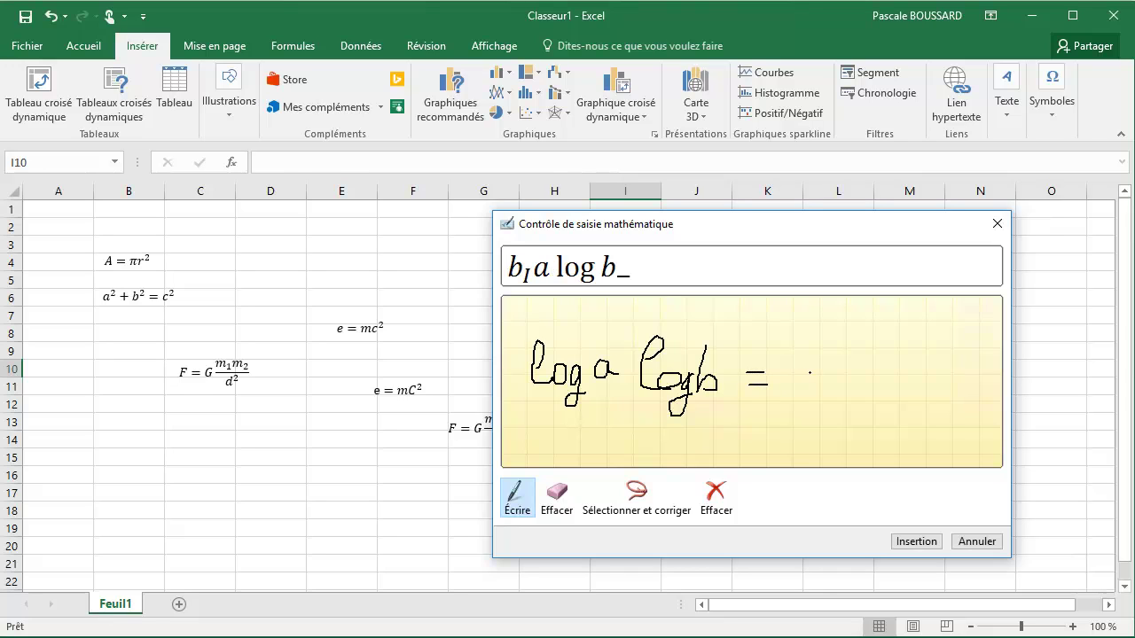
mouse_move(822, 341)
left_mouse_down()
mouse_move(798, 399)
mouse_move(821, 395)
mouse_move(802, 382)
mouse_move(844, 381)
mouse_move(827, 418)
mouse_move(828, 404)
mouse_move(878, 397)
left_mouse_up()
mouse_move(889, 346)
left_mouse_down()
mouse_move(885, 362)
mouse_move(921, 405)
mouse_move(937, 396)
left_mouse_up()
mouse_move(969, 348)
left_mouse_down()
mouse_move(960, 400)
mouse_move(984, 387)
mouse_move(967, 378)
mouse_move(968, 391)
mouse_move(1000, 391)
mouse_move(986, 417)
left_mouse_up()
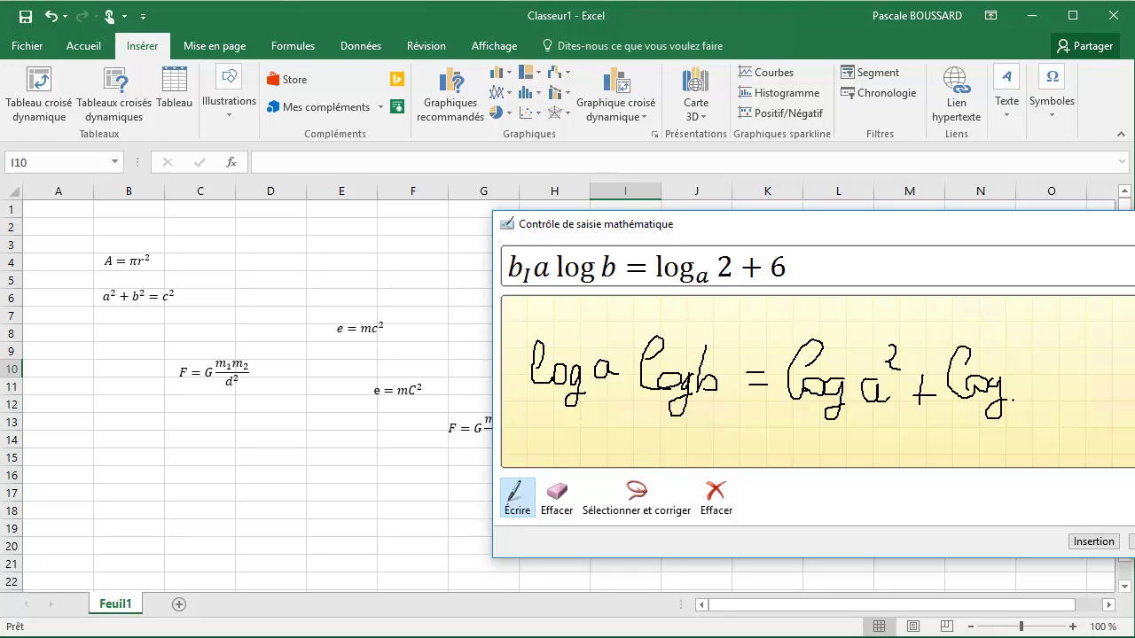
left_click_drag(1020, 345, 1023, 391)
left_click_drag(1046, 339, 1065, 372)
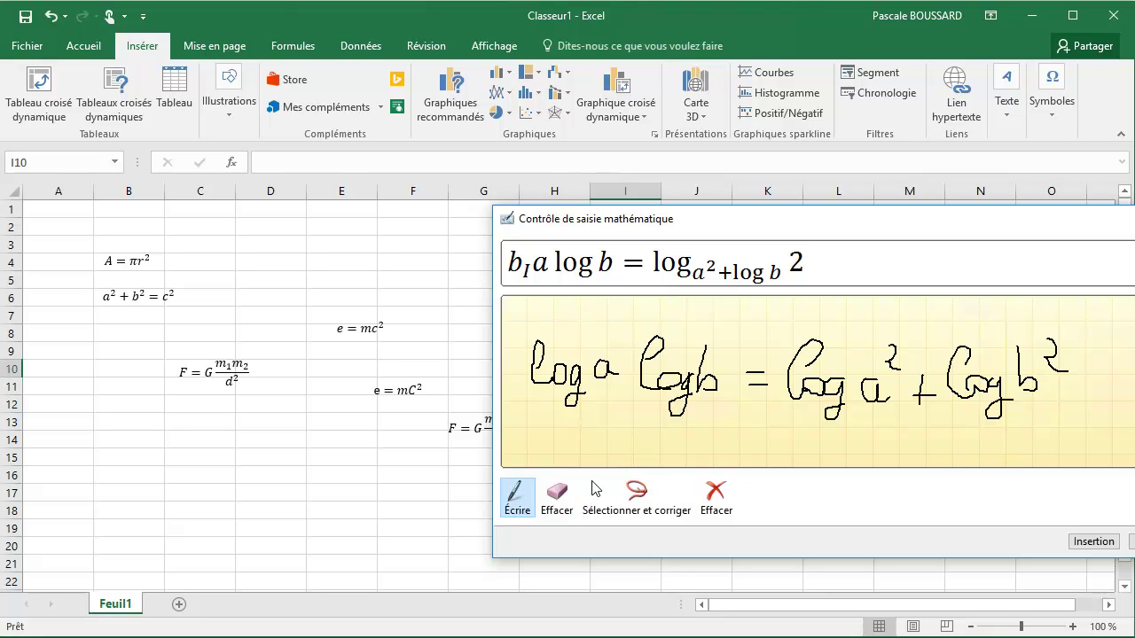
Erase all strokes of the handwritten logarithm equation with the eraser.
left_click(557, 500)
mouse_move(551, 398)
left_mouse_down()
mouse_move(627, 393)
mouse_move(546, 398)
left_mouse_up()
mouse_move(670, 364)
left_mouse_down()
mouse_move(709, 383)
mouse_move(932, 385)
mouse_move(872, 362)
mouse_move(1002, 399)
mouse_move(1059, 352)
mouse_move(878, 388)
mouse_move(922, 387)
mouse_move(916, 412)
mouse_move(925, 384)
left_mouse_up()
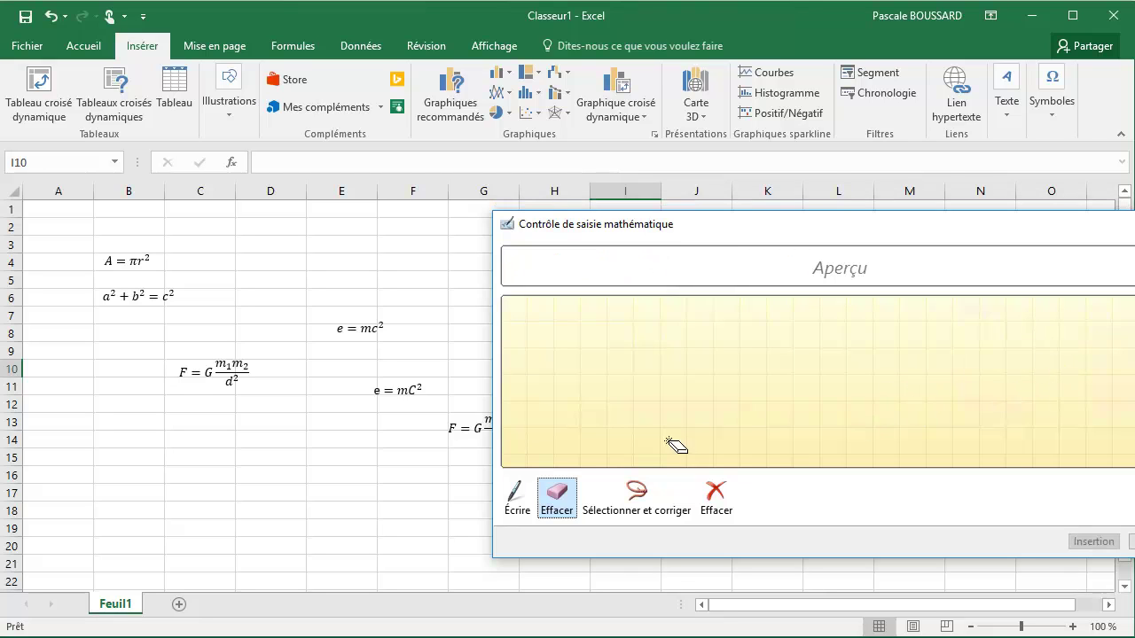
Try several times to handwrite "log" in the math input area, clearing the area after each attempt.
left_click(516, 496)
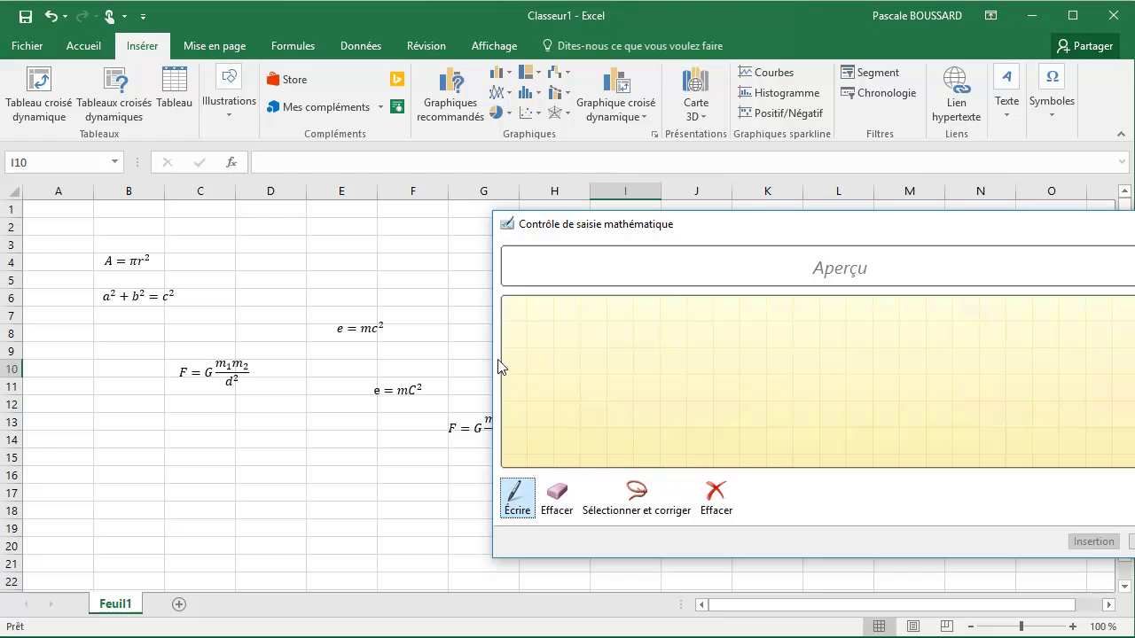
mouse_move(517, 370)
left_mouse_down()
mouse_move(552, 361)
mouse_move(532, 369)
mouse_move(543, 390)
mouse_move(580, 390)
mouse_move(573, 416)
mouse_move(560, 413)
mouse_move(583, 406)
left_mouse_up()
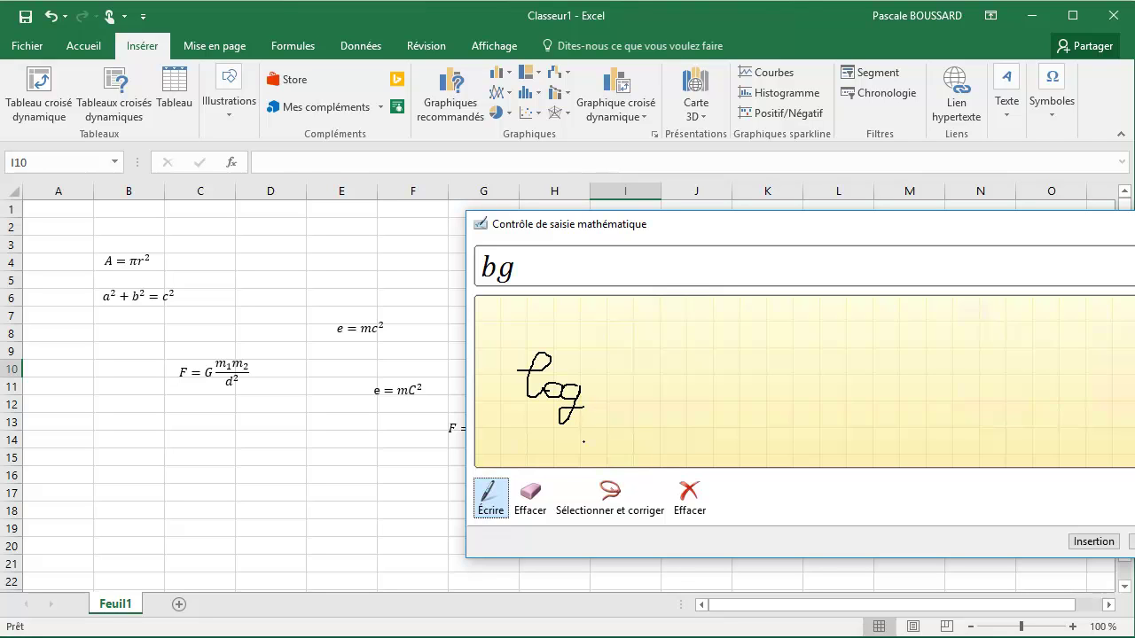
left_click(531, 494)
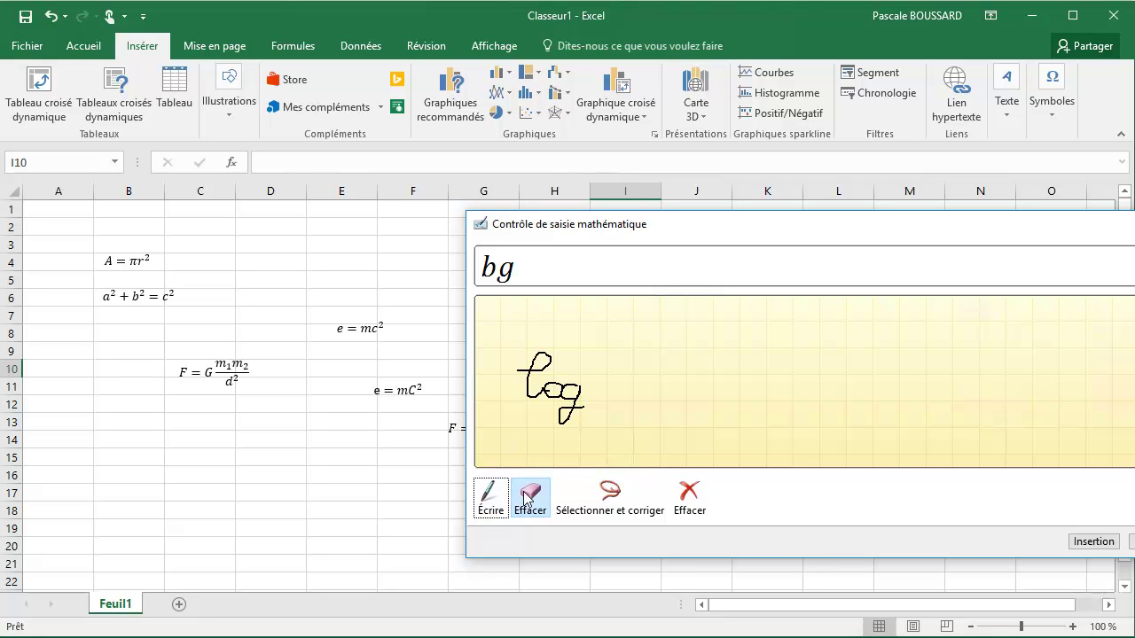
left_click(690, 495)
mouse_move(512, 352)
left_mouse_down()
mouse_move(504, 387)
mouse_move(552, 391)
mouse_move(534, 376)
mouse_move(576, 389)
mouse_move(564, 424)
mouse_move(577, 404)
left_mouse_up()
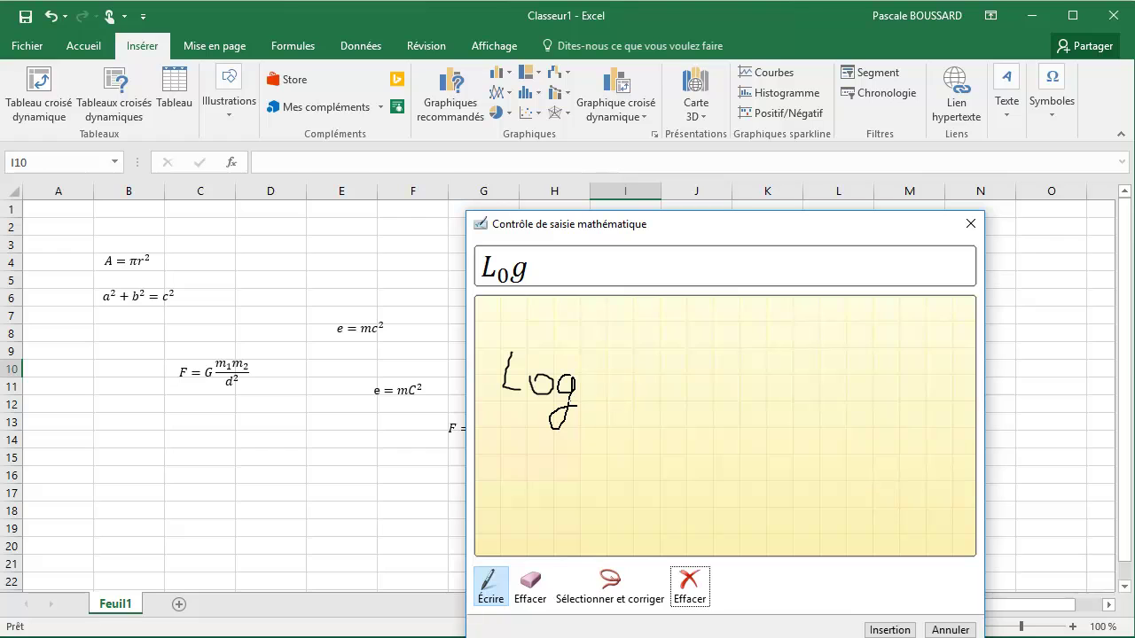
mouse_move(526, 377)
left_mouse_down()
mouse_move(531, 348)
mouse_move(512, 345)
left_mouse_up()
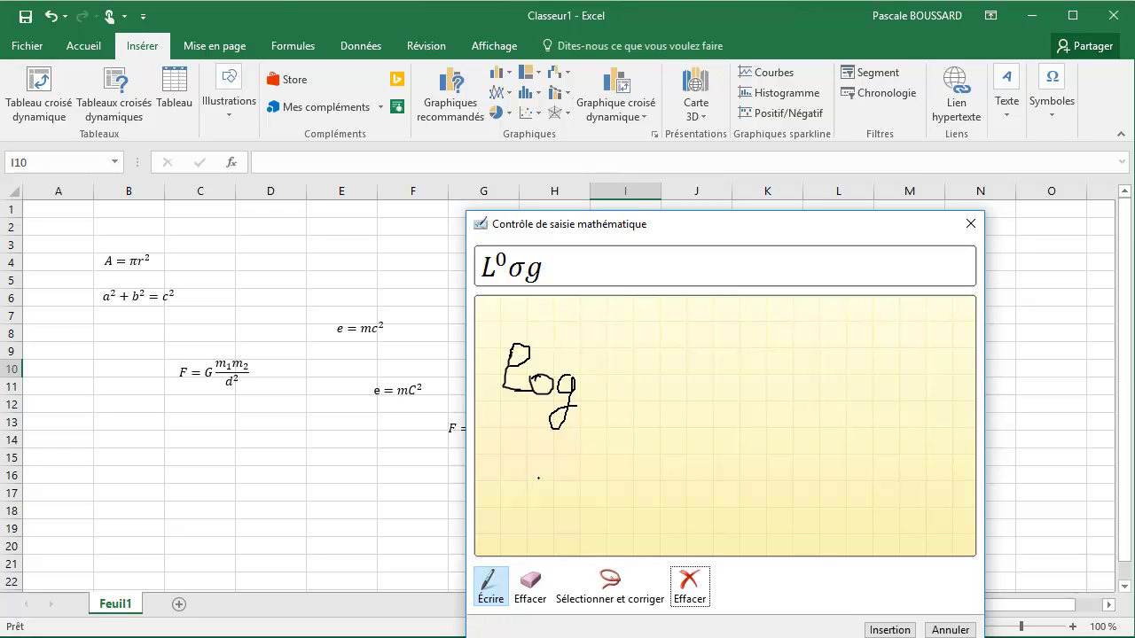
left_click(680, 588)
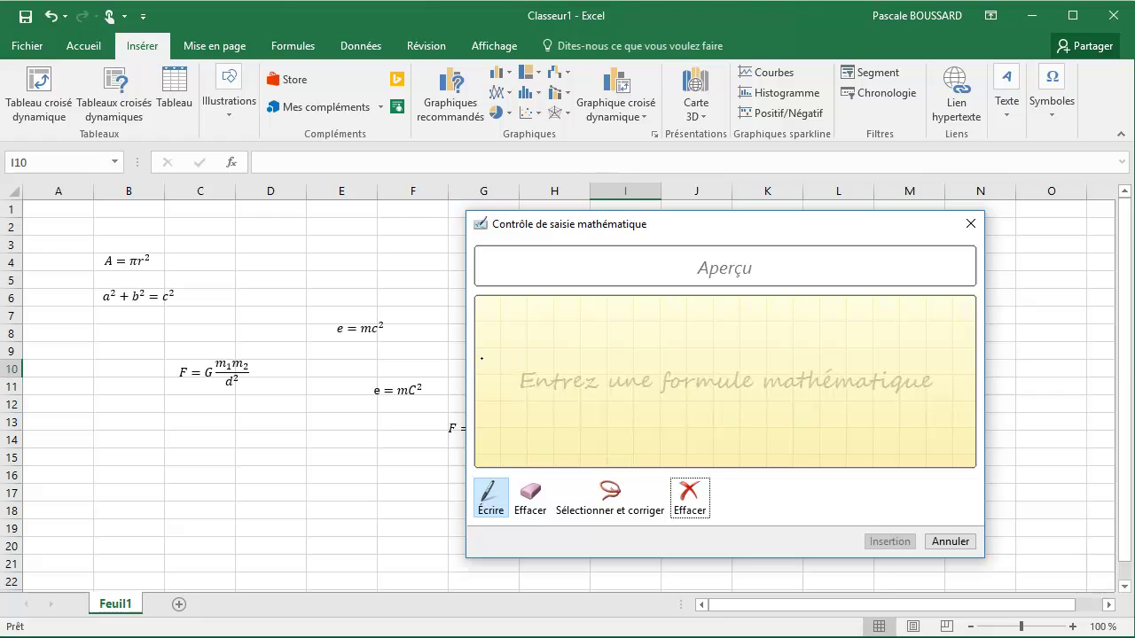
mouse_move(498, 382)
left_mouse_down()
mouse_move(518, 352)
mouse_move(503, 364)
mouse_move(519, 395)
mouse_move(555, 387)
mouse_move(550, 424)
mouse_move(556, 412)
left_mouse_up()
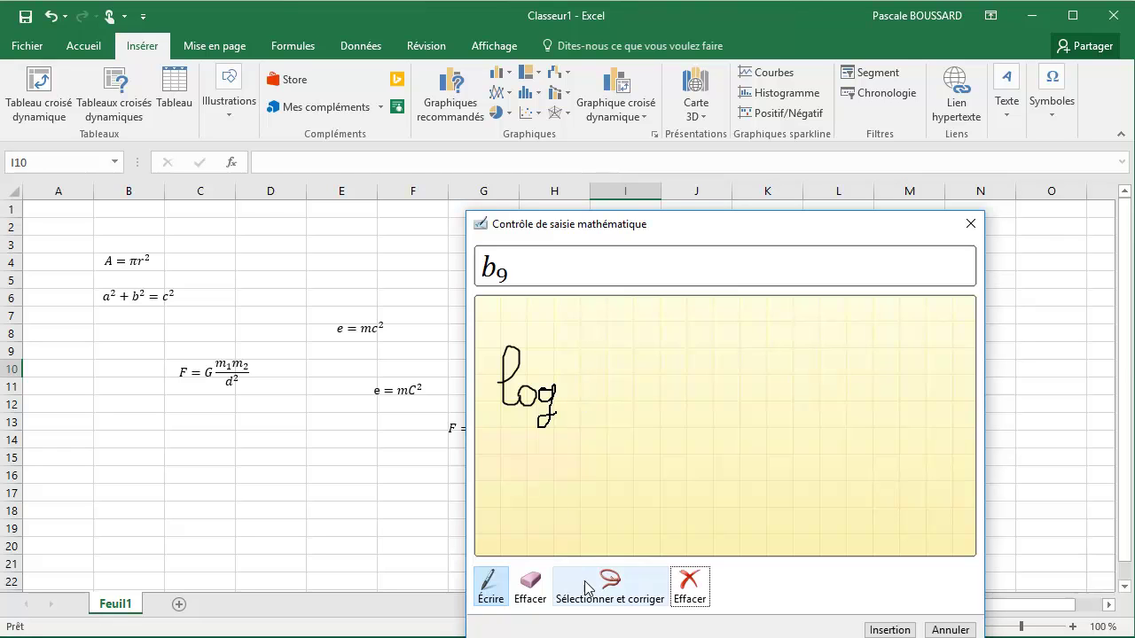
left_click(689, 584)
Try to handwrite a² + b² = c² in the math input area, and clear the writing.
mouse_move(540, 359)
left_mouse_down()
mouse_move(512, 380)
mouse_move(547, 365)
mouse_move(562, 383)
left_mouse_up()
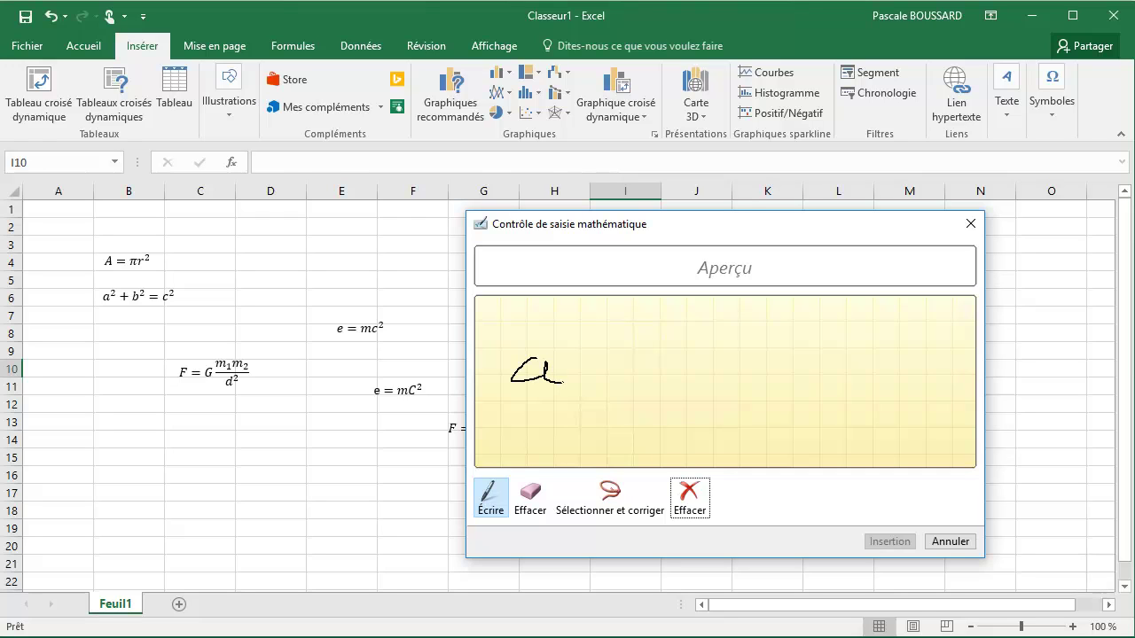
mouse_move(560, 337)
left_mouse_down()
mouse_move(609, 395)
mouse_move(610, 379)
mouse_move(624, 378)
left_mouse_up()
mouse_move(658, 337)
left_mouse_down()
mouse_move(674, 378)
mouse_move(660, 392)
left_mouse_up()
mouse_move(701, 344)
left_mouse_down()
mouse_move(703, 363)
mouse_move(780, 393)
mouse_move(779, 374)
mouse_move(830, 399)
left_mouse_up()
left_click_drag(836, 348, 860, 364)
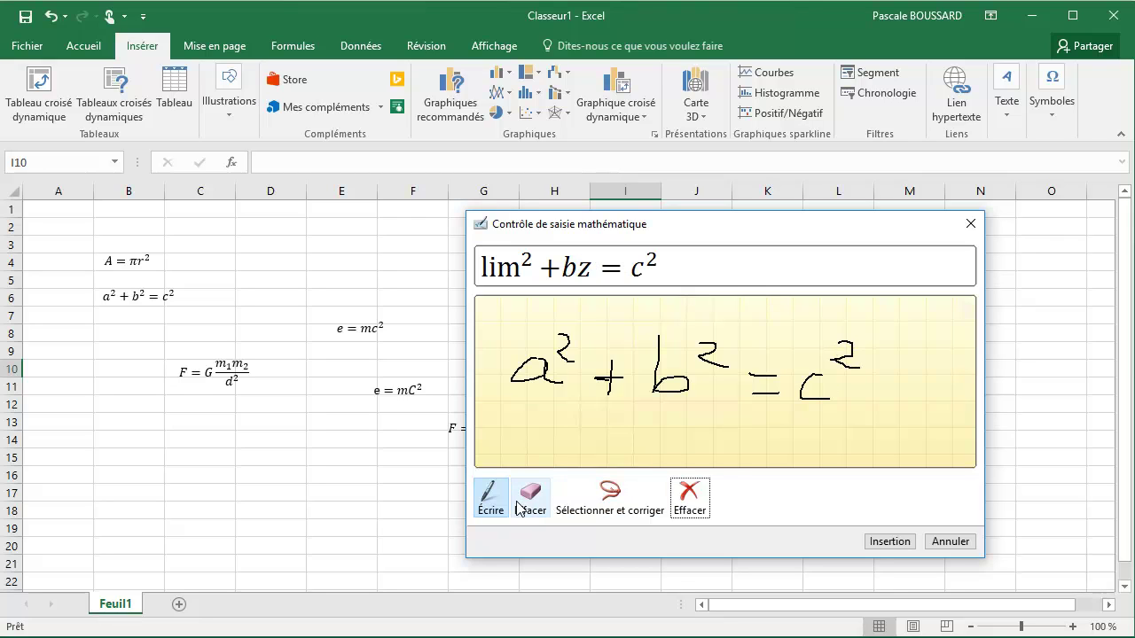
left_click(689, 500)
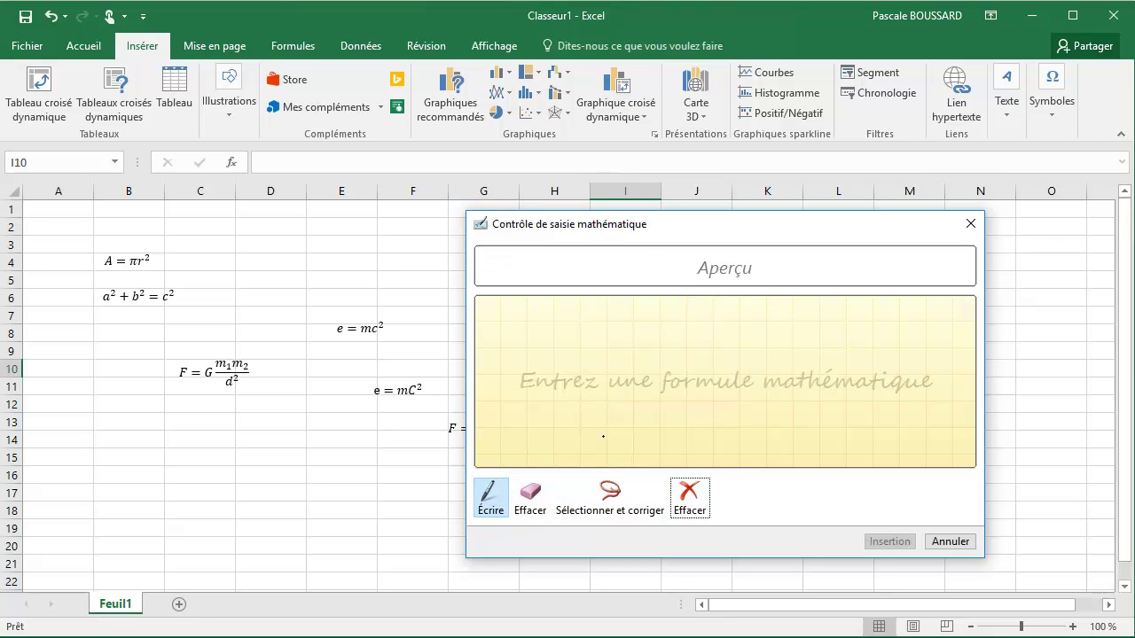
Handwrite a² + b² = c² in the cleared math input area and insert the equation into the sheet.
mouse_move(540, 373)
left_mouse_down()
mouse_move(558, 364)
mouse_move(556, 381)
mouse_move(570, 380)
left_mouse_up()
mouse_move(569, 339)
left_mouse_down()
mouse_move(613, 386)
mouse_move(650, 374)
left_mouse_up()
mouse_move(682, 340)
left_mouse_down()
mouse_move(675, 388)
mouse_move(685, 387)
left_mouse_up()
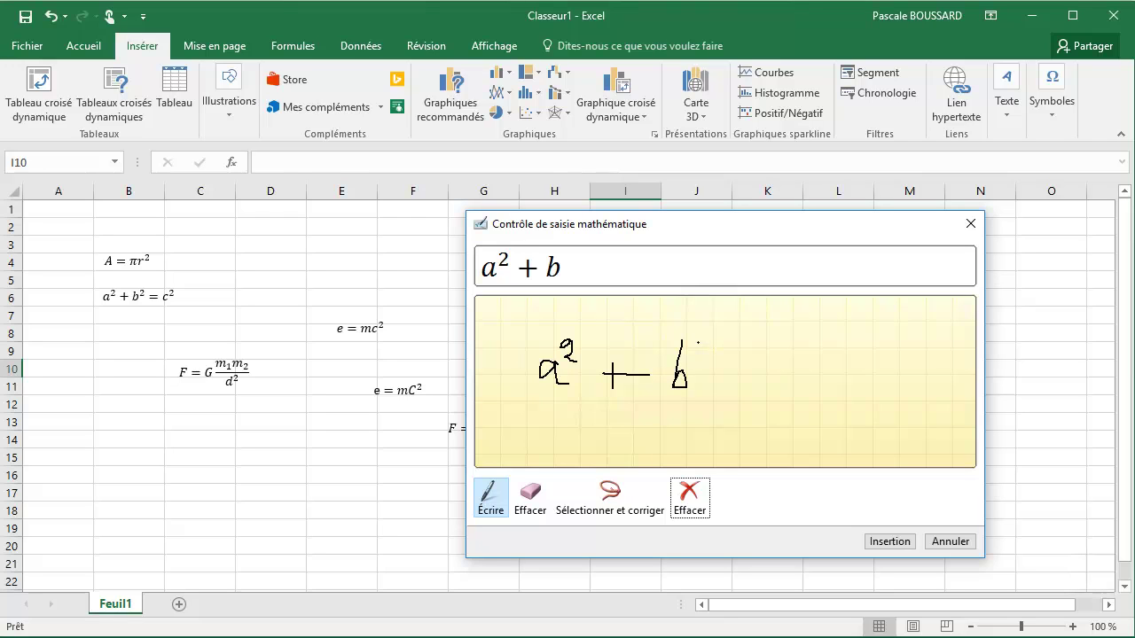
mouse_move(705, 342)
left_mouse_down()
mouse_move(699, 356)
mouse_move(742, 383)
left_mouse_up()
left_click(785, 364)
left_click_drag(785, 362, 781, 388)
left_click_drag(800, 335, 809, 358)
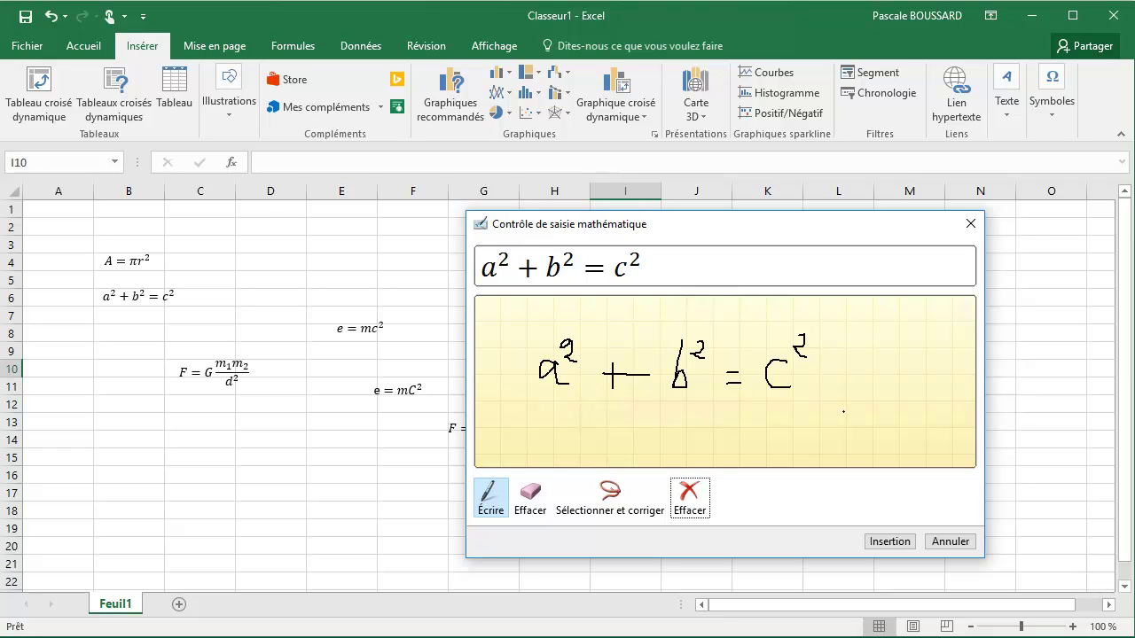
left_click(891, 541)
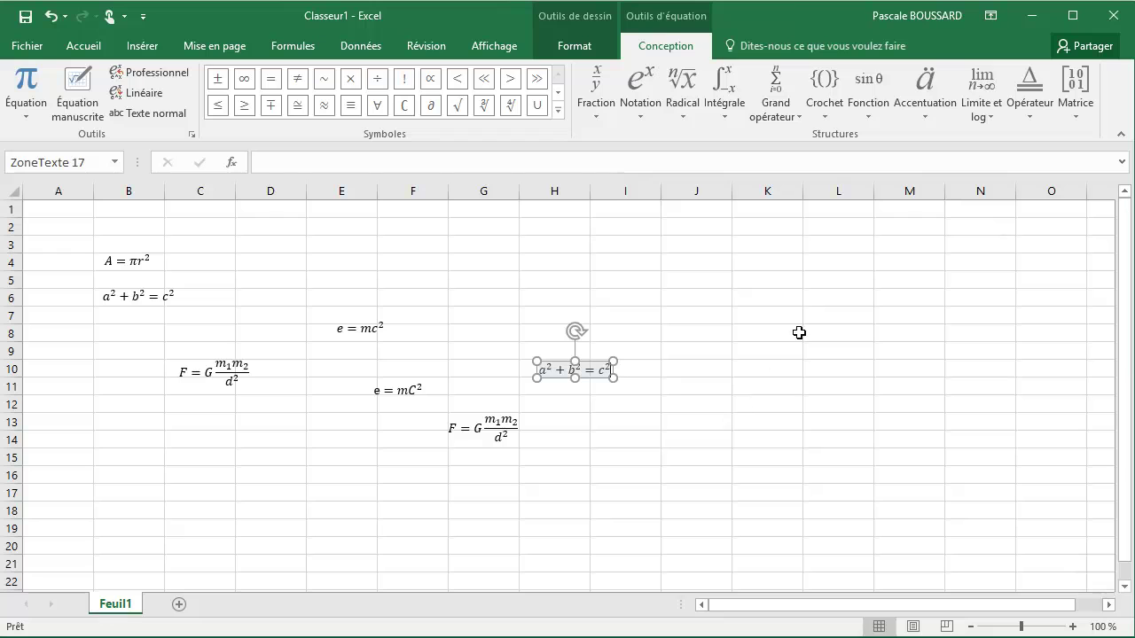
Try to handwrite c² + d² = e² in a new ink equation, and clear the writing.
left_click(629, 276)
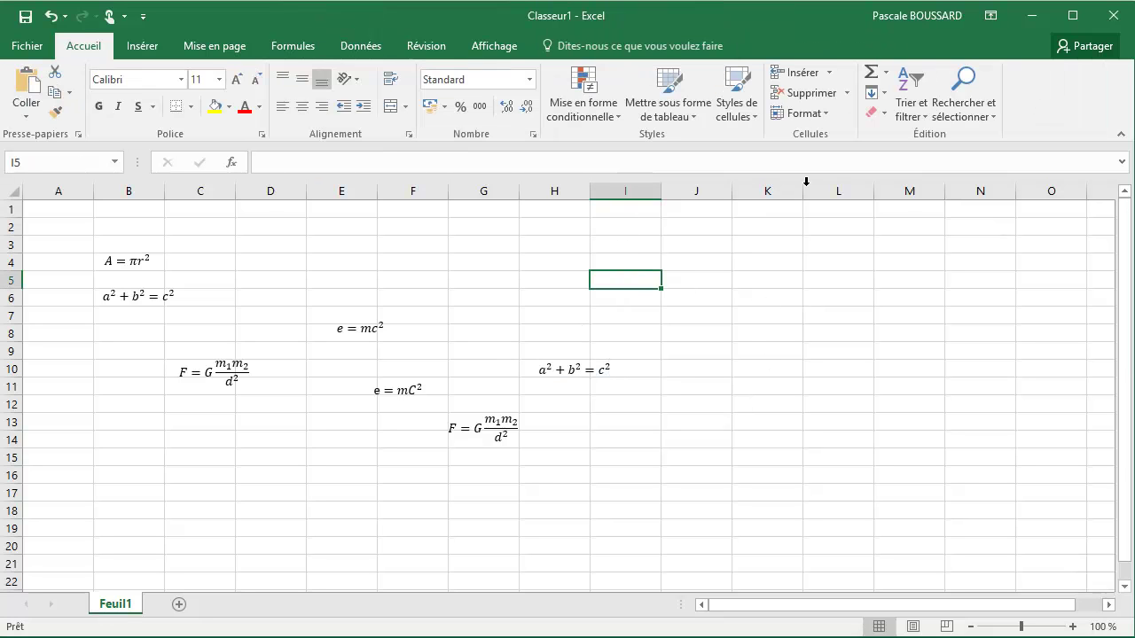
left_click(142, 48)
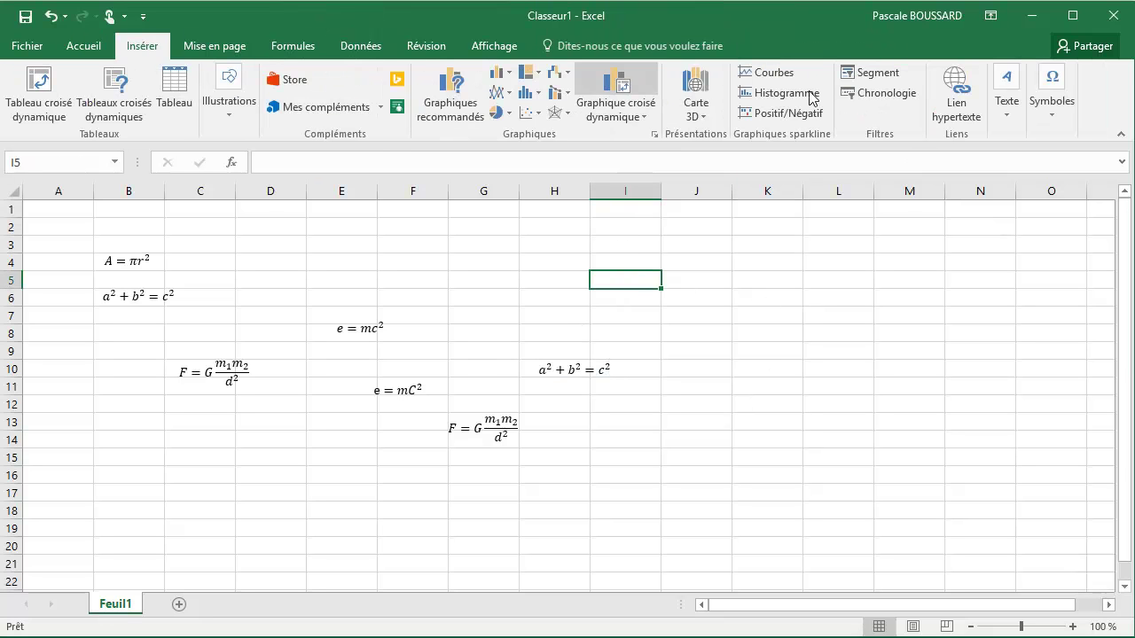
left_click(1052, 89)
left_click(1052, 196)
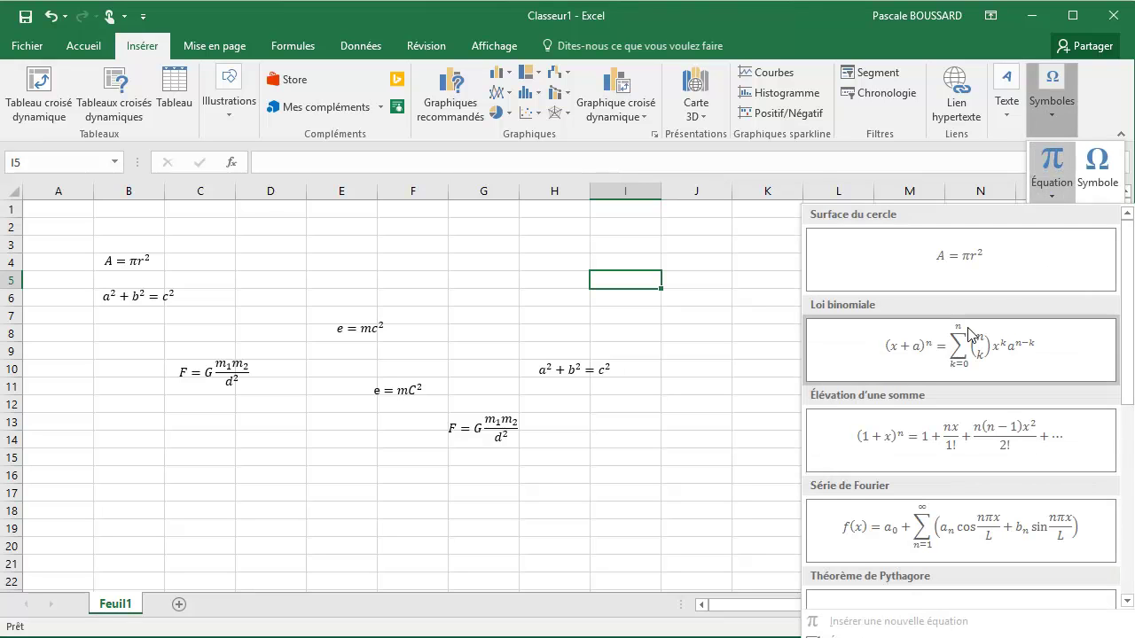
left_click(869, 636)
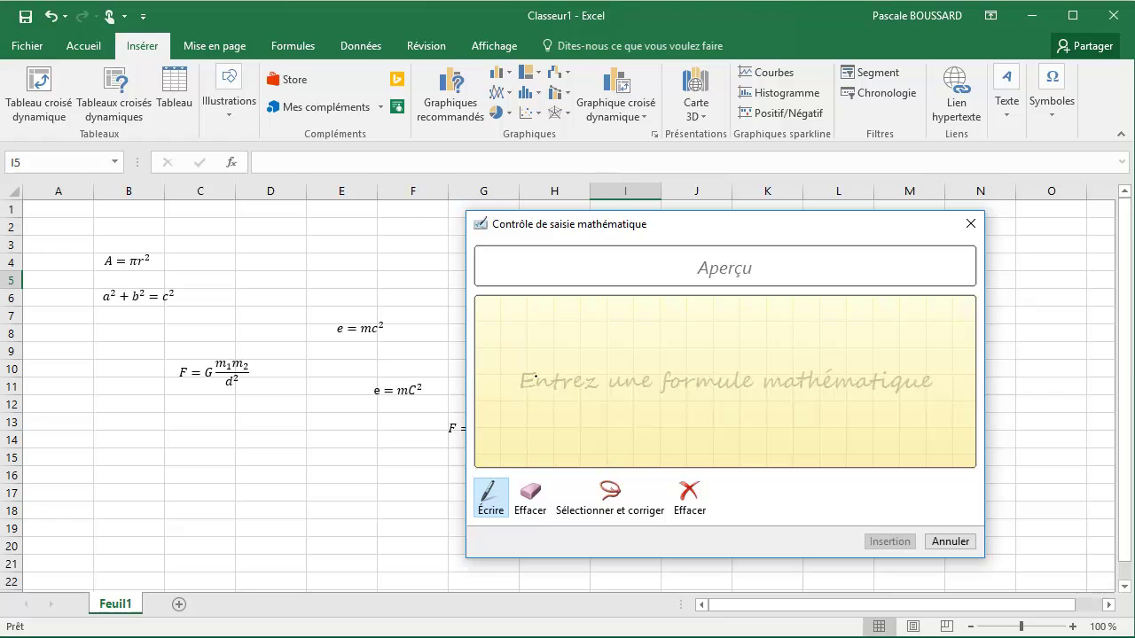
mouse_move(526, 364)
left_mouse_down()
mouse_move(535, 358)
mouse_move(525, 371)
left_mouse_up()
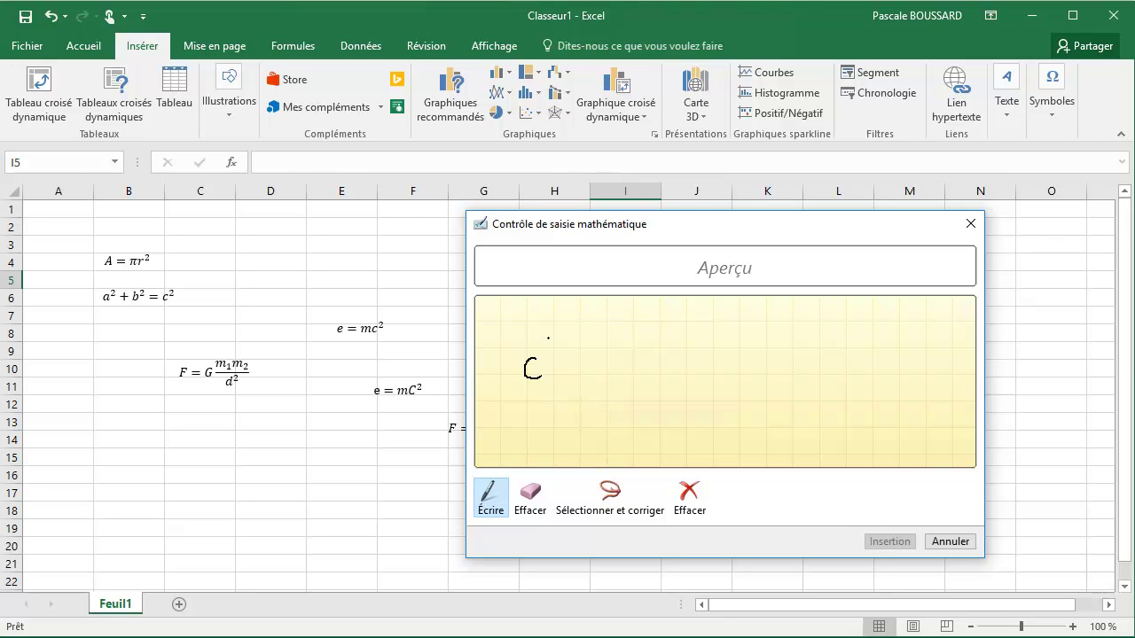
mouse_move(552, 337)
left_mouse_down()
mouse_move(547, 350)
mouse_move(624, 376)
mouse_move(638, 337)
left_mouse_up()
left_click_drag(635, 379, 650, 376)
mouse_move(656, 334)
left_mouse_down()
mouse_move(671, 354)
mouse_move(732, 358)
mouse_move(753, 382)
left_mouse_up()
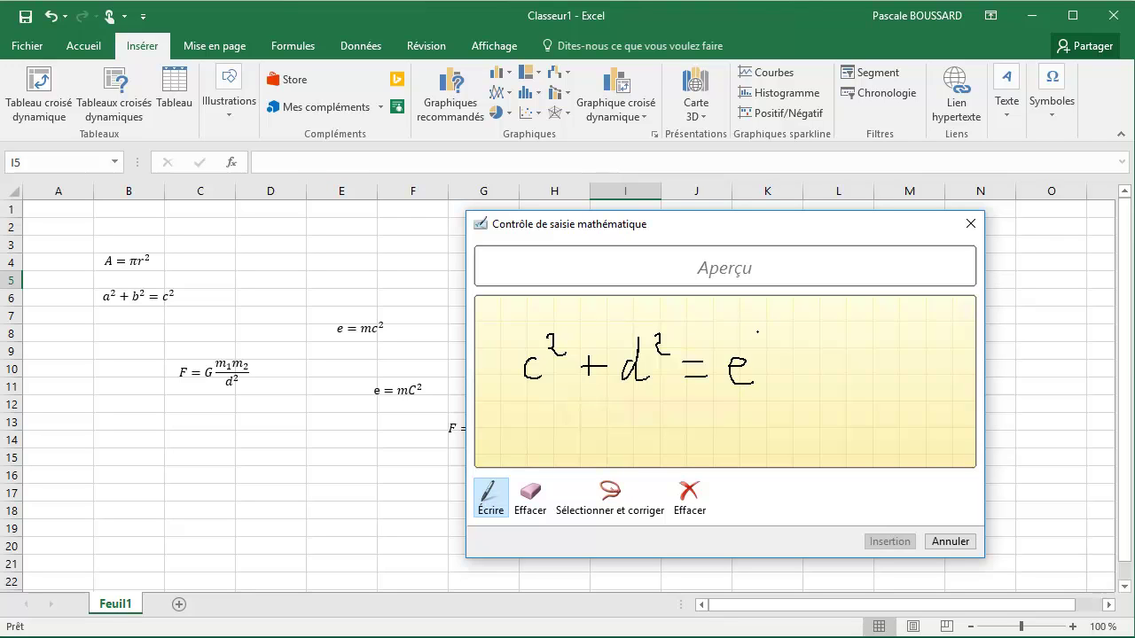
left_click_drag(759, 338, 766, 353)
left_click(691, 499)
Try to handwrite an equation beginning with a = and a square root sign, and cancel the ink equation.
mouse_move(558, 362)
left_mouse_down()
mouse_move(555, 385)
mouse_move(662, 383)
mouse_move(781, 330)
mouse_move(893, 335)
left_mouse_up()
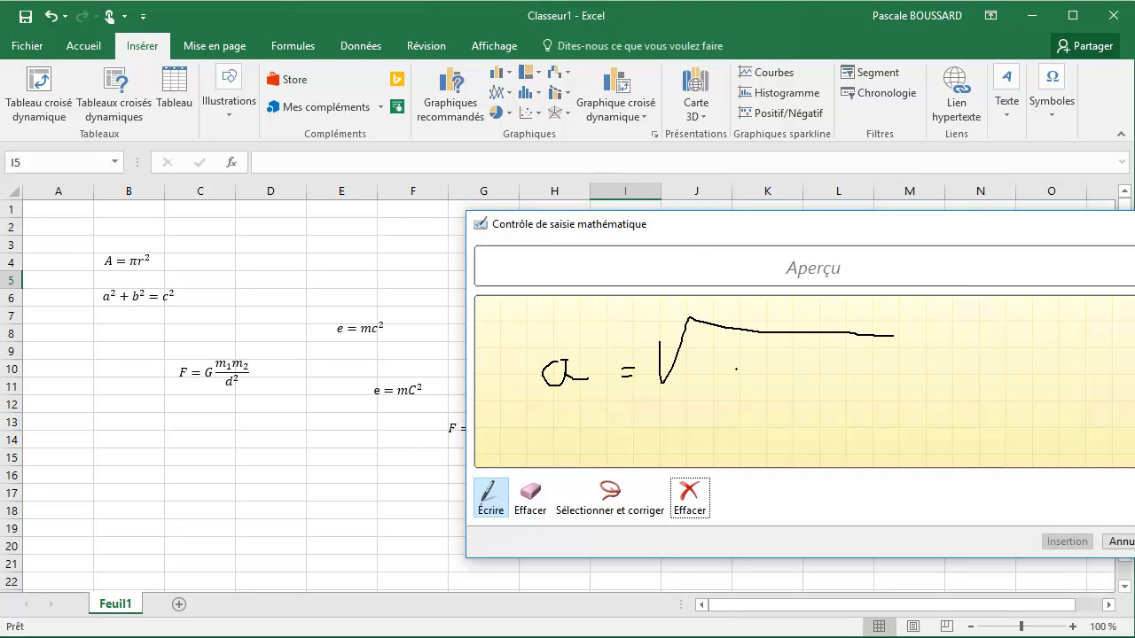
left_click_drag(729, 364, 729, 344)
left_click(1117, 542)
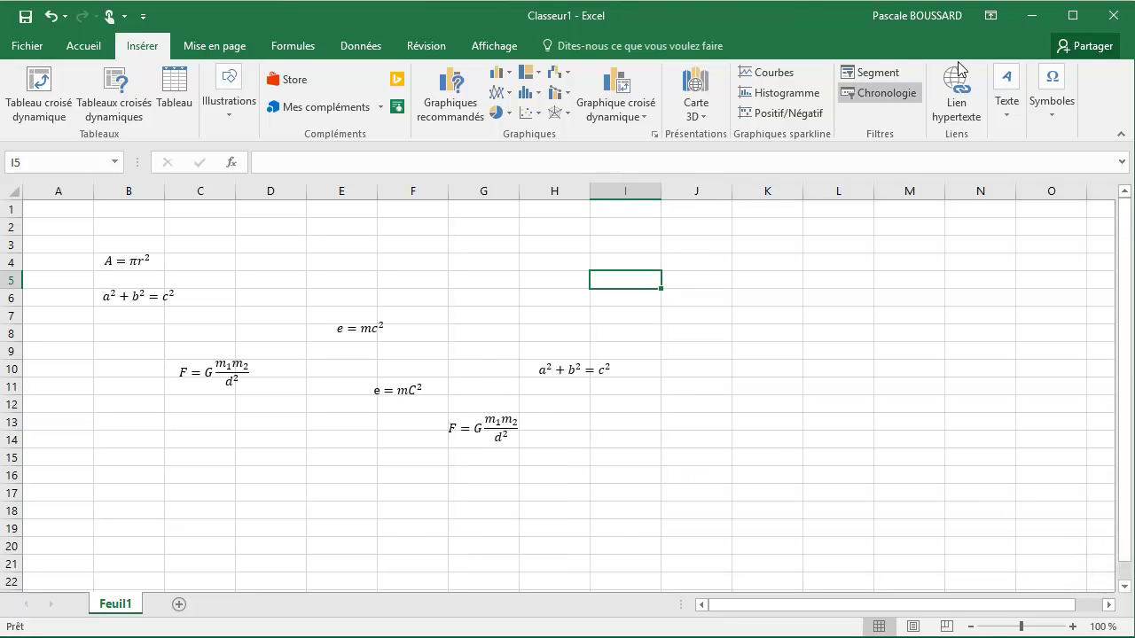
Try to handwrite a = √(d² + c²) in a new ink equation, and clear the writing.
left_click(1061, 105)
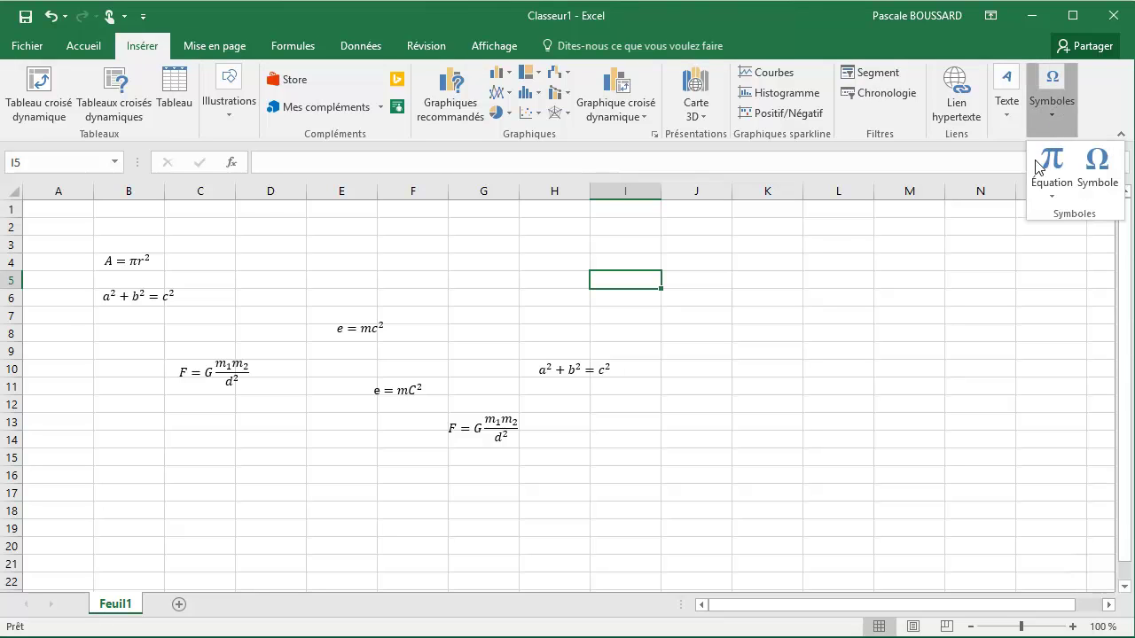
left_click(1052, 195)
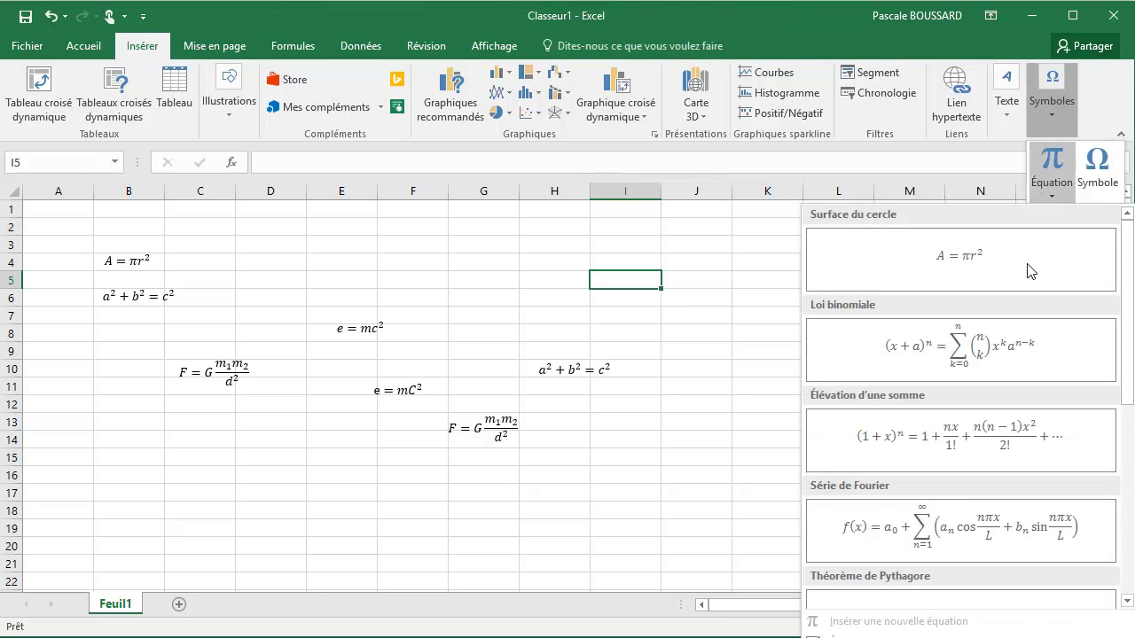
left_click(898, 635)
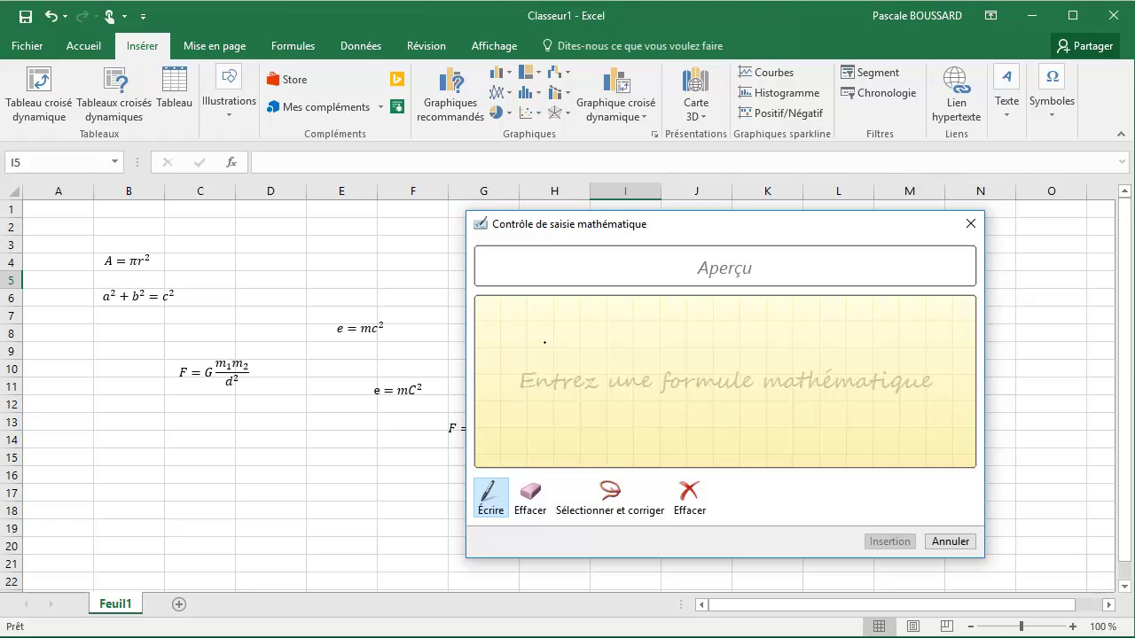
left_click_drag(534, 355, 538, 376)
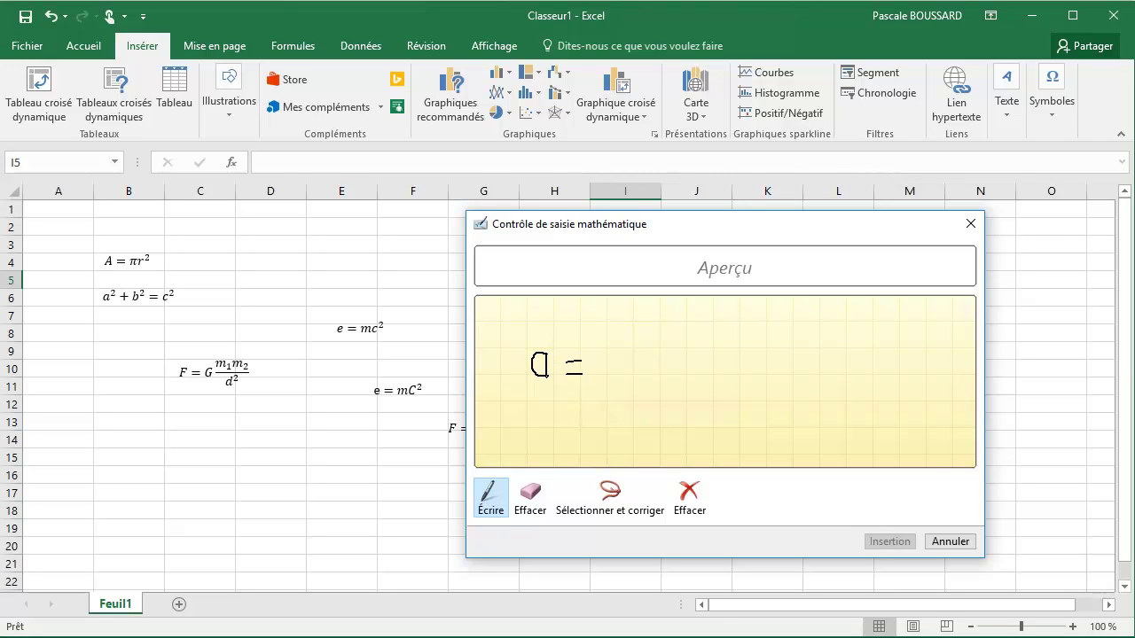
mouse_move(602, 338)
left_mouse_down()
mouse_move(601, 378)
mouse_move(629, 328)
mouse_move(786, 332)
left_mouse_up()
mouse_move(634, 364)
left_mouse_down()
mouse_move(656, 357)
mouse_move(650, 379)
left_mouse_up()
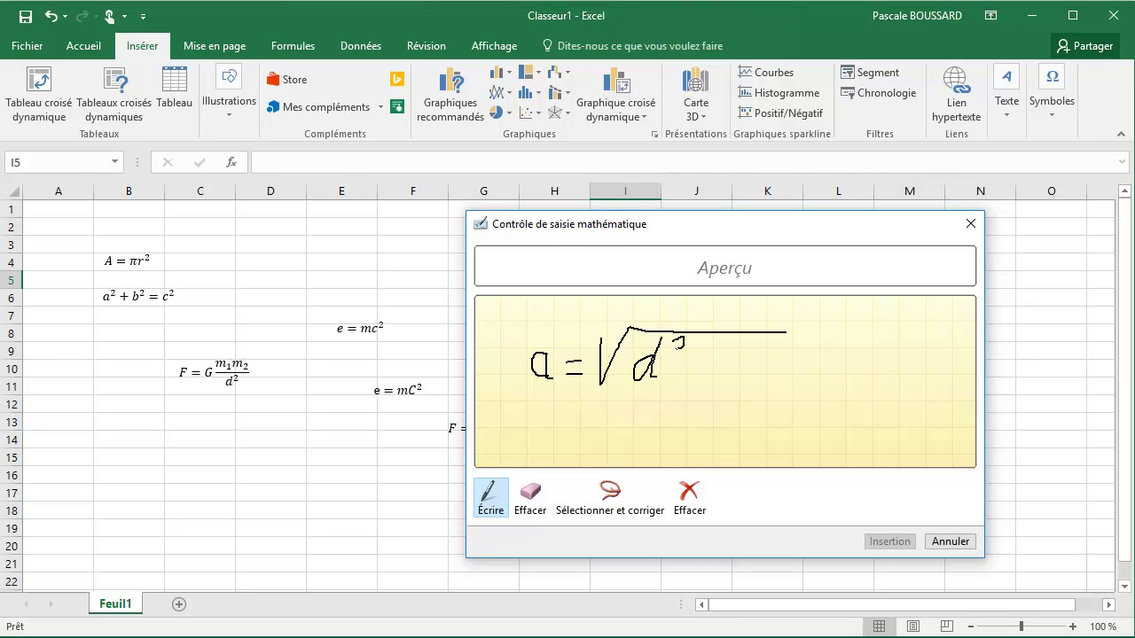
mouse_move(708, 353)
left_mouse_down()
mouse_move(707, 379)
mouse_move(760, 379)
mouse_move(763, 354)
mouse_move(777, 353)
left_mouse_up()
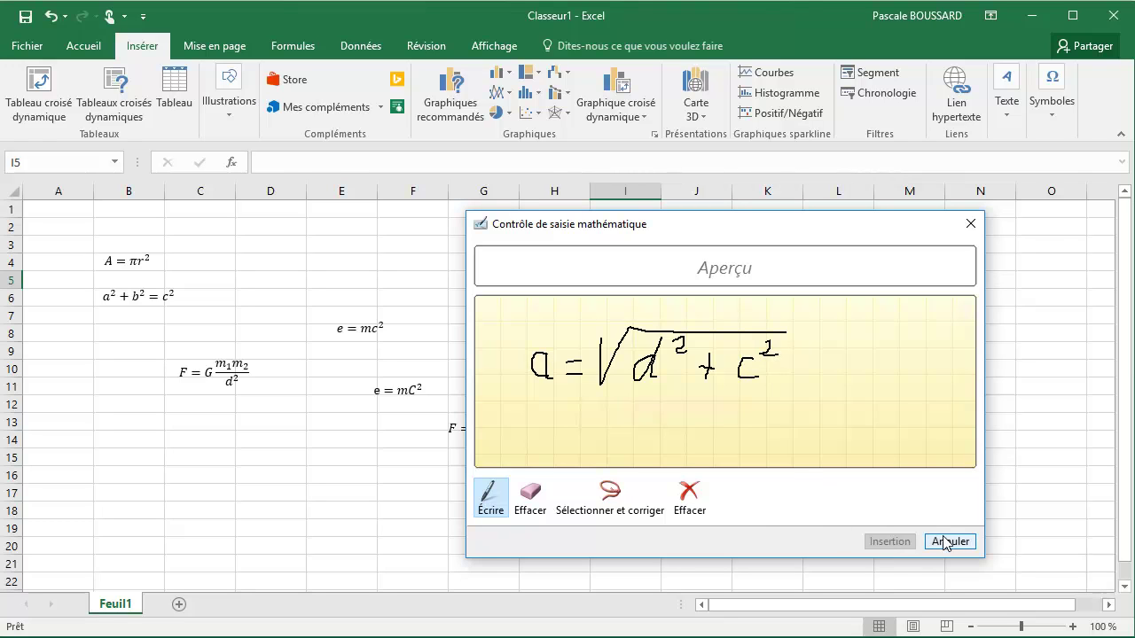
left_click(691, 499)
Try to handwrite a long square root sign in the emptied math input area, and cancel the ink equation.
mouse_move(523, 334)
left_mouse_down()
mouse_move(530, 400)
mouse_move(557, 324)
mouse_move(804, 326)
left_mouse_up()
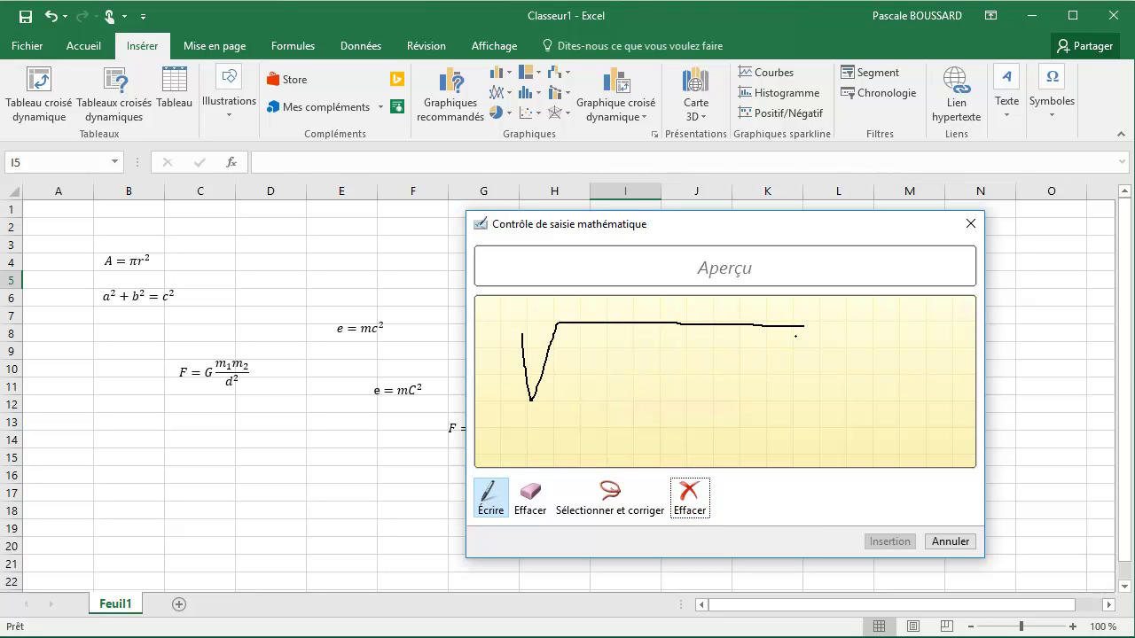
left_click(950, 542)
With cell J11 selected, open a new ink equation and handwrite e = √(b² + c²) in it.
left_click(727, 387)
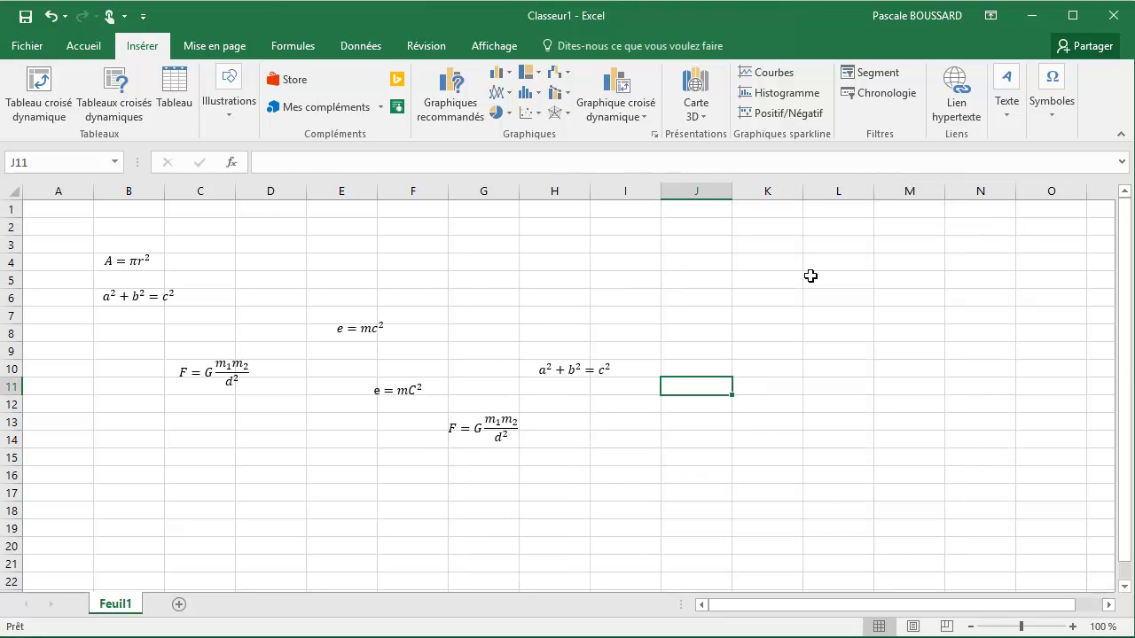
left_click(1055, 110)
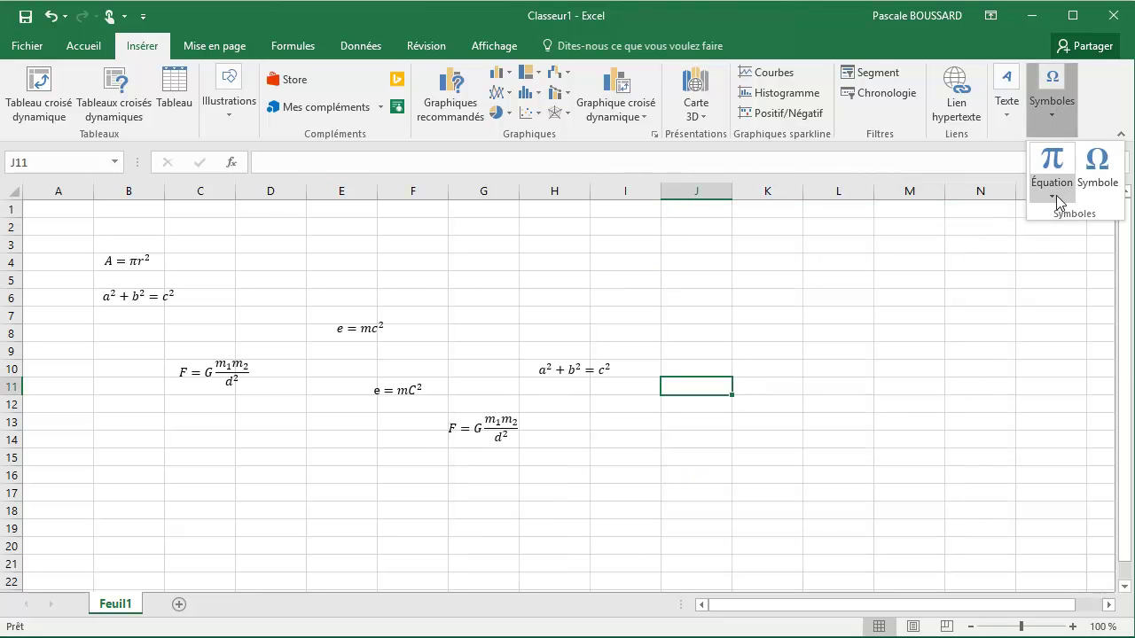
left_click(1051, 196)
left_click(881, 636)
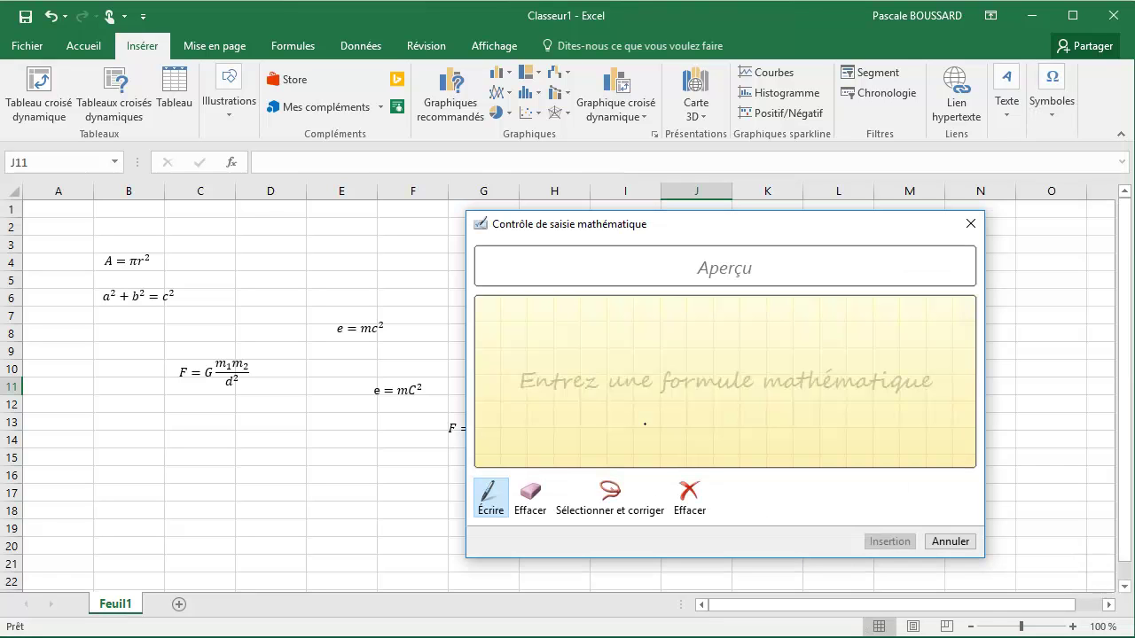
mouse_move(533, 367)
left_mouse_down()
mouse_move(554, 365)
mouse_move(536, 371)
mouse_move(568, 382)
left_mouse_up()
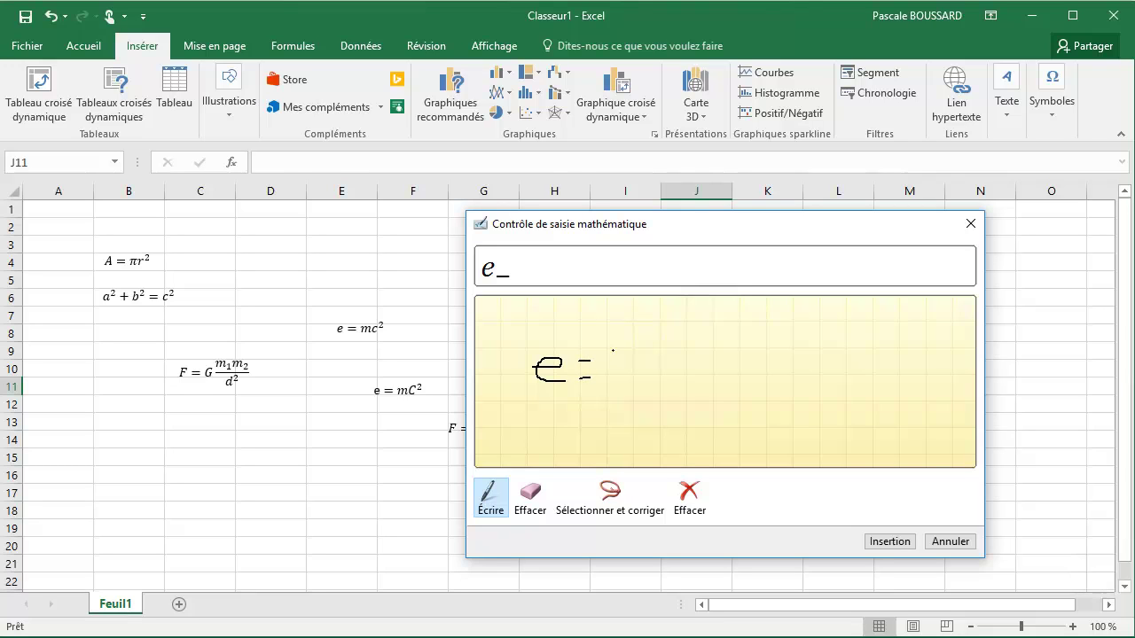
mouse_move(606, 338)
left_mouse_down()
mouse_move(613, 390)
mouse_move(635, 325)
mouse_move(787, 327)
left_mouse_up()
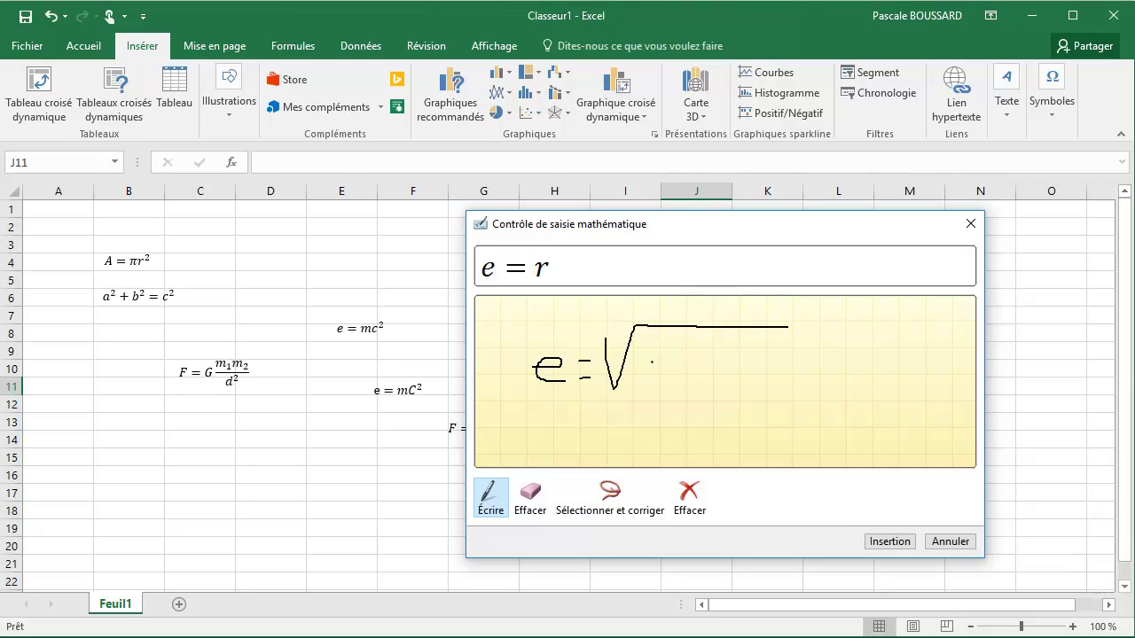
mouse_move(648, 345)
left_mouse_down()
mouse_move(647, 376)
mouse_move(663, 376)
mouse_move(647, 379)
left_mouse_up()
mouse_move(663, 341)
left_mouse_down()
mouse_move(664, 355)
mouse_move(704, 378)
mouse_move(740, 361)
mouse_move(756, 378)
left_mouse_up()
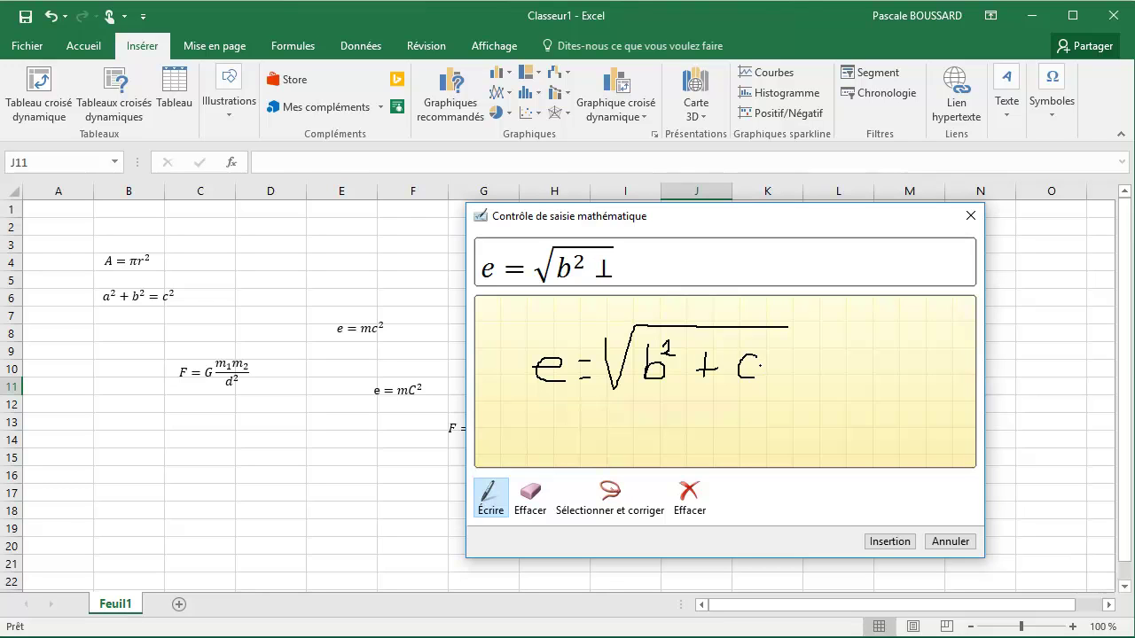
left_click_drag(765, 338, 779, 350)
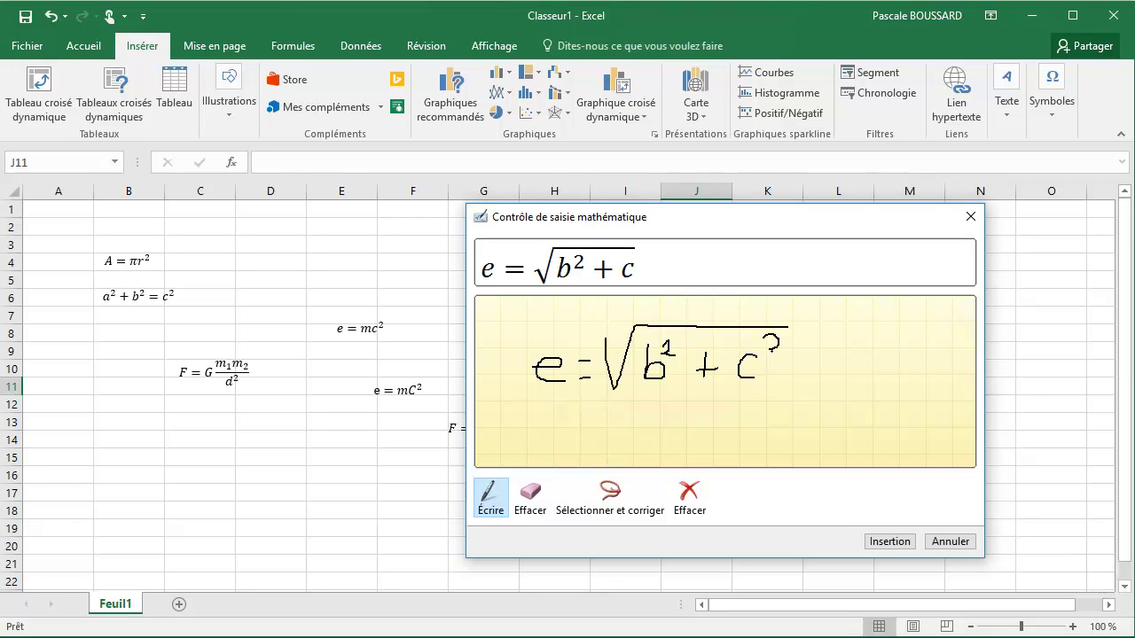
Insert the handwritten e = √(b² + c²) into the sheet and move it across columns H and I near row 7.
left_click(889, 542)
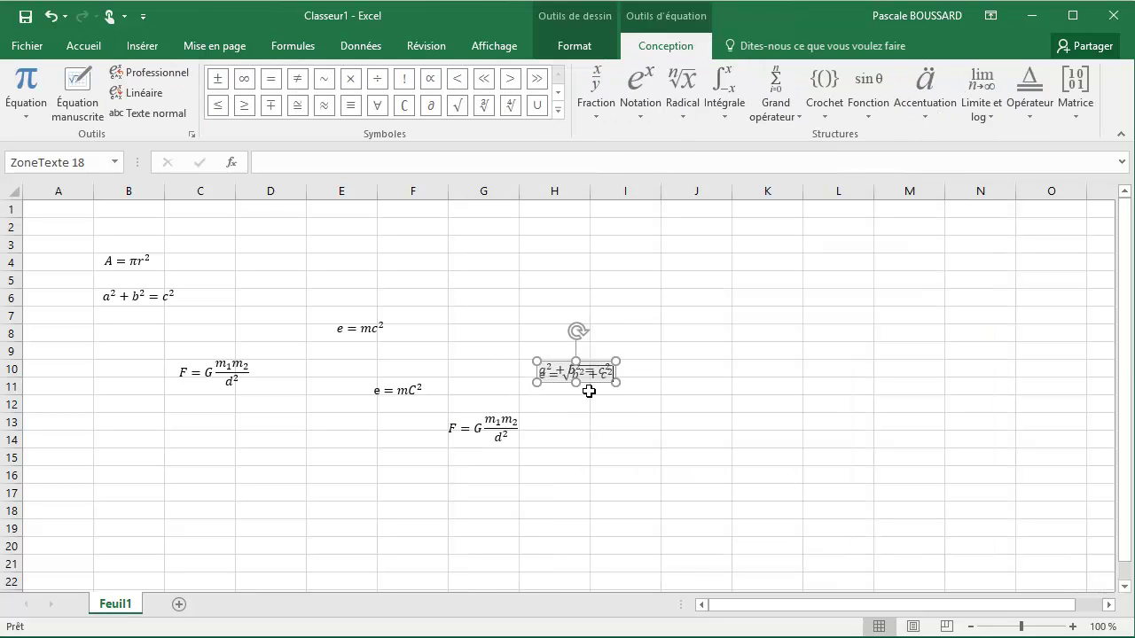
left_click_drag(589, 387, 623, 321)
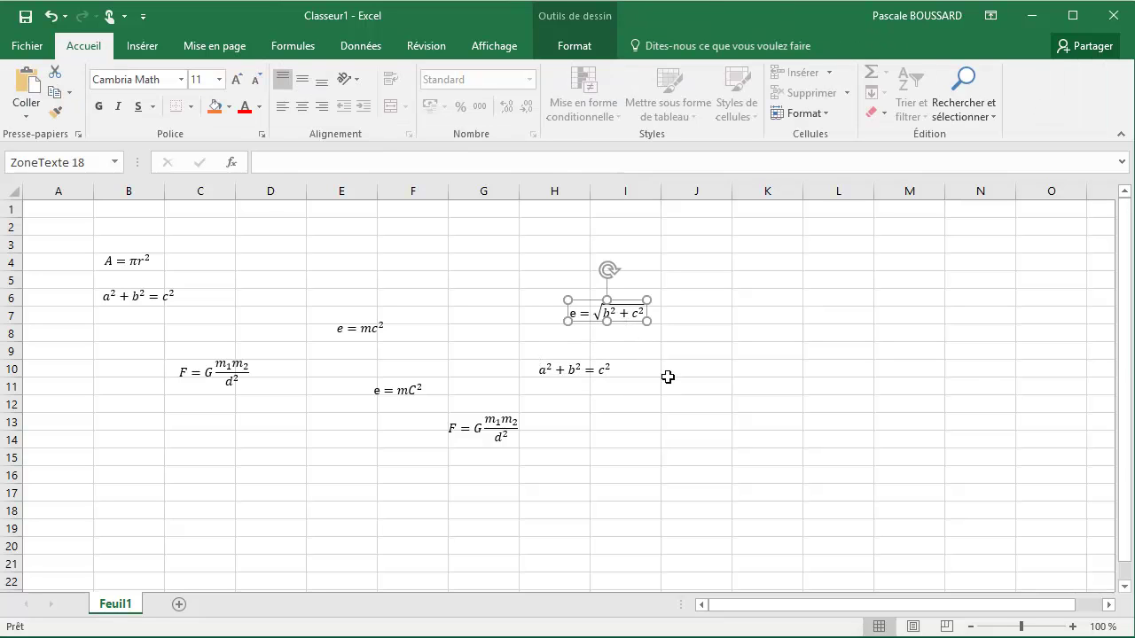
left_click(692, 359)
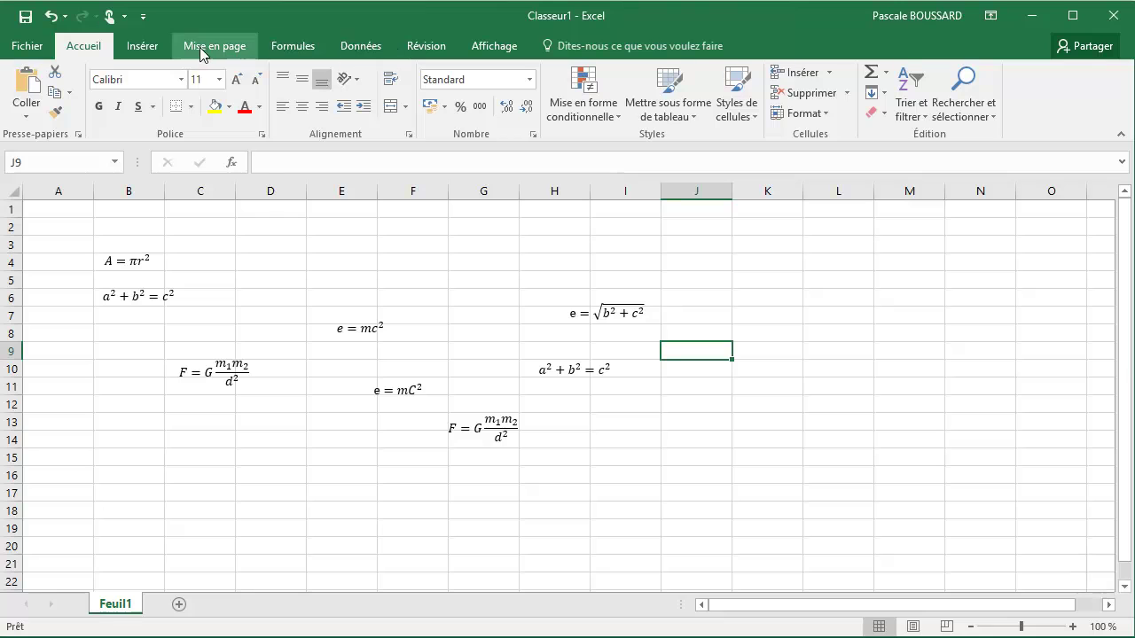
Open a new ink equation and handwrite a = √(b² + c²) in it.
left_click(145, 46)
left_click(1048, 113)
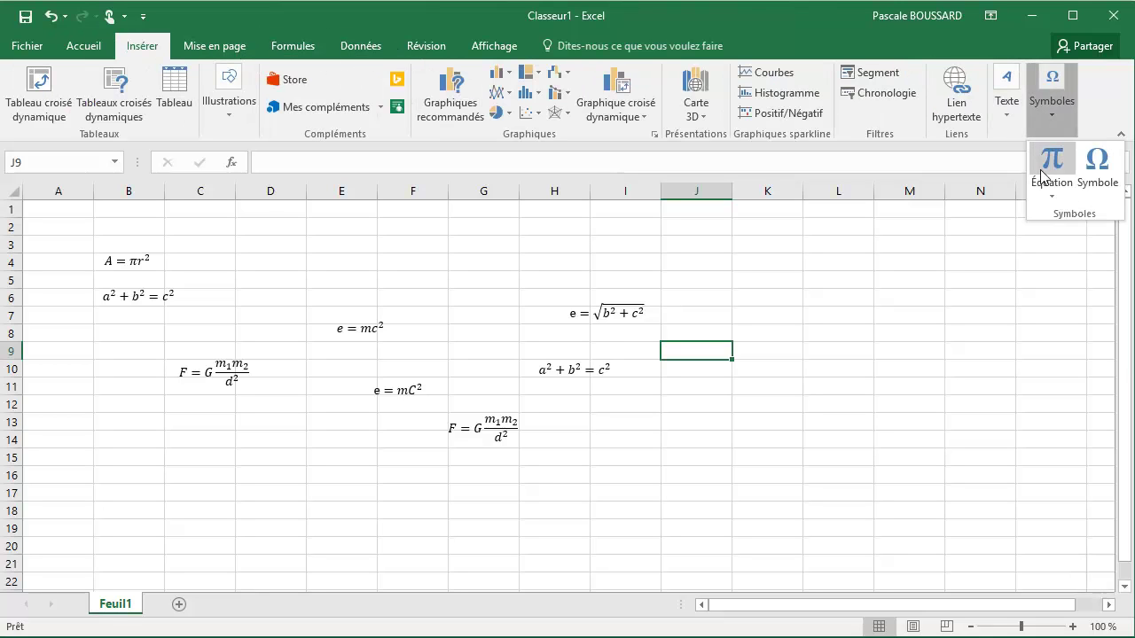
left_click(1048, 195)
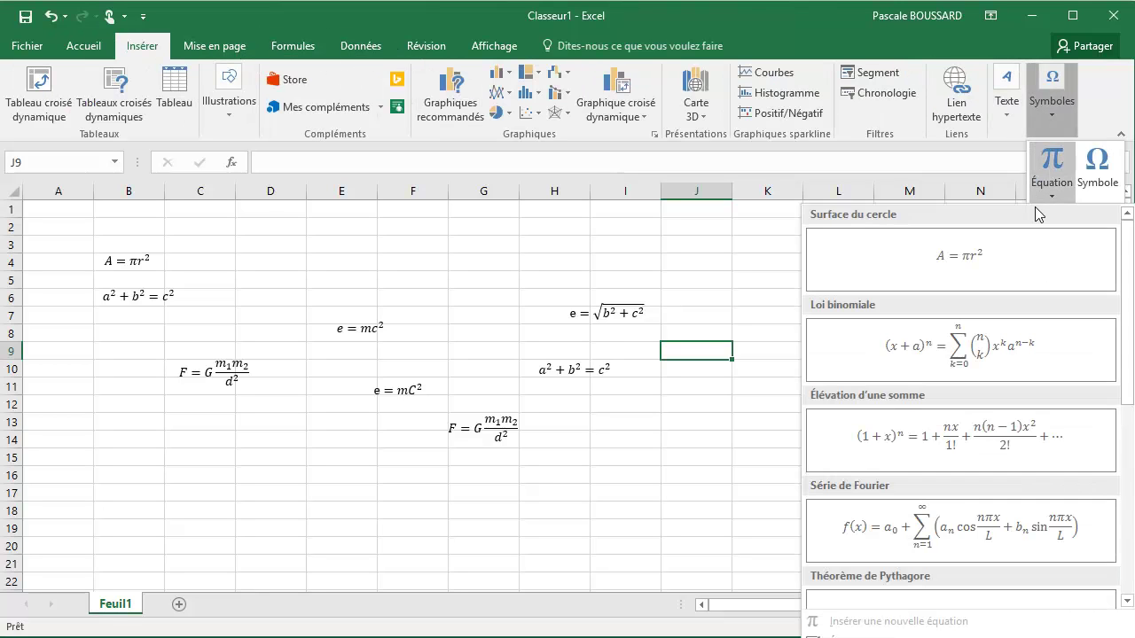
left_click(893, 635)
mouse_move(547, 362)
left_mouse_down()
mouse_move(526, 374)
mouse_move(598, 376)
mouse_move(613, 350)
mouse_move(642, 366)
mouse_move(652, 330)
mouse_move(808, 329)
left_mouse_up()
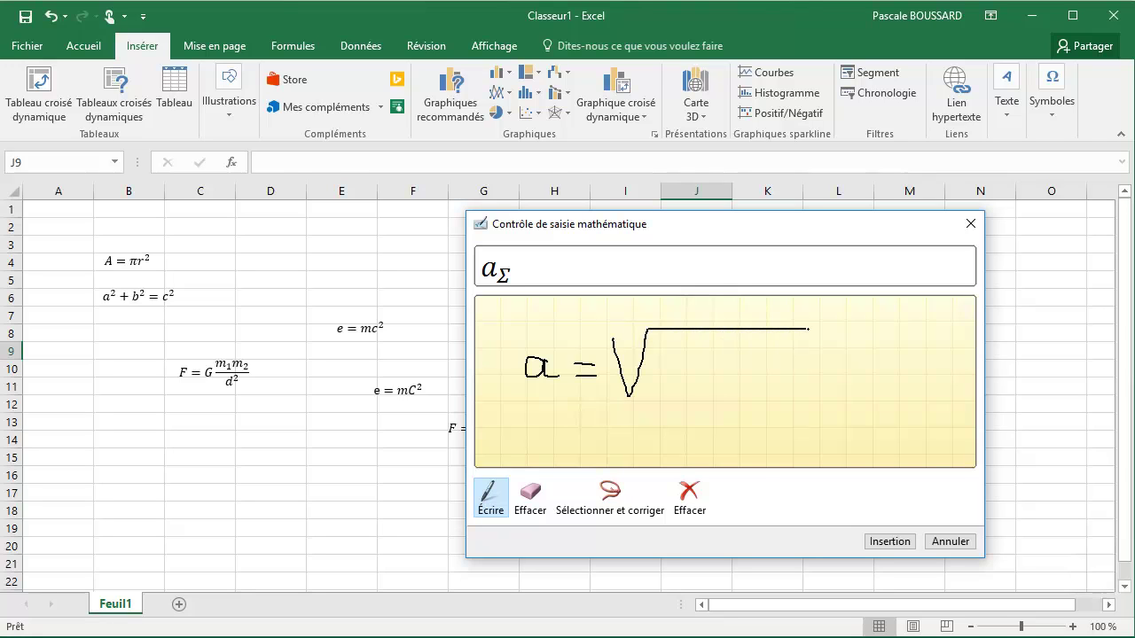
left_click_drag(669, 353, 667, 383)
mouse_move(701, 347)
left_mouse_down()
mouse_move(723, 379)
mouse_move(750, 372)
mouse_move(767, 388)
left_mouse_up()
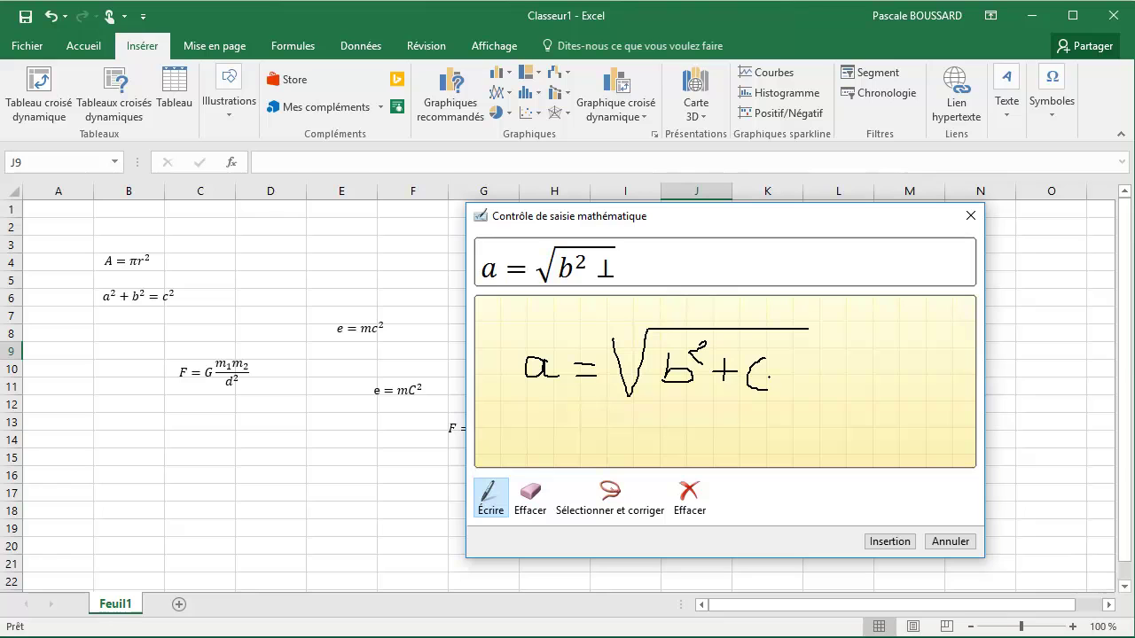
left_click_drag(781, 346, 783, 359)
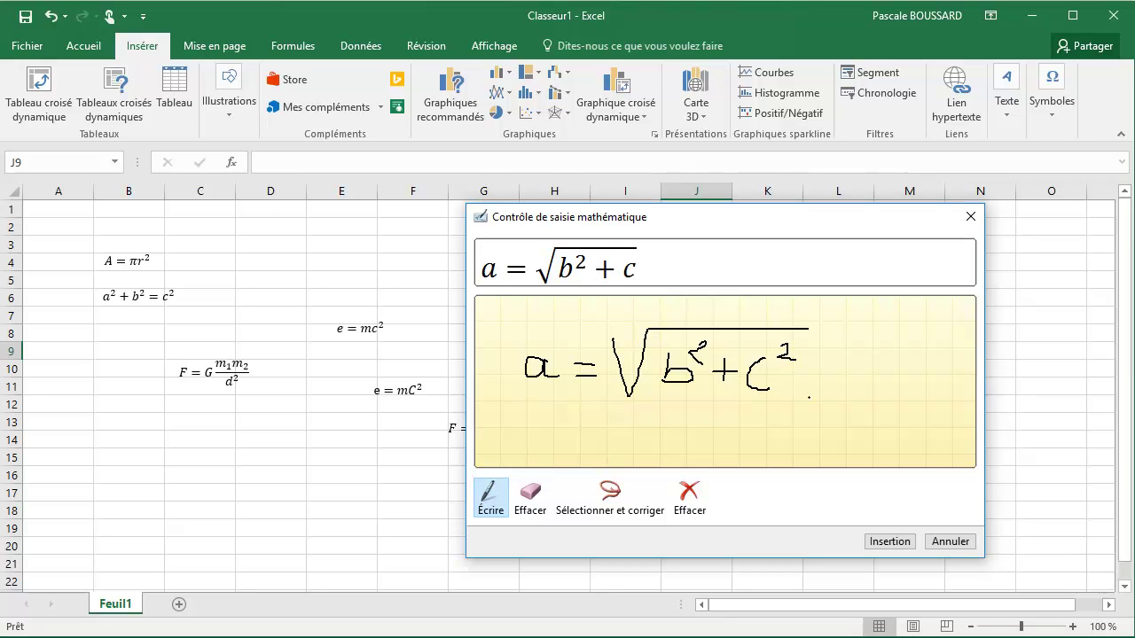
Insert the handwritten a = √(b² + c²) into the sheet and move it to column G around rows 5 and 6.
left_click(889, 541)
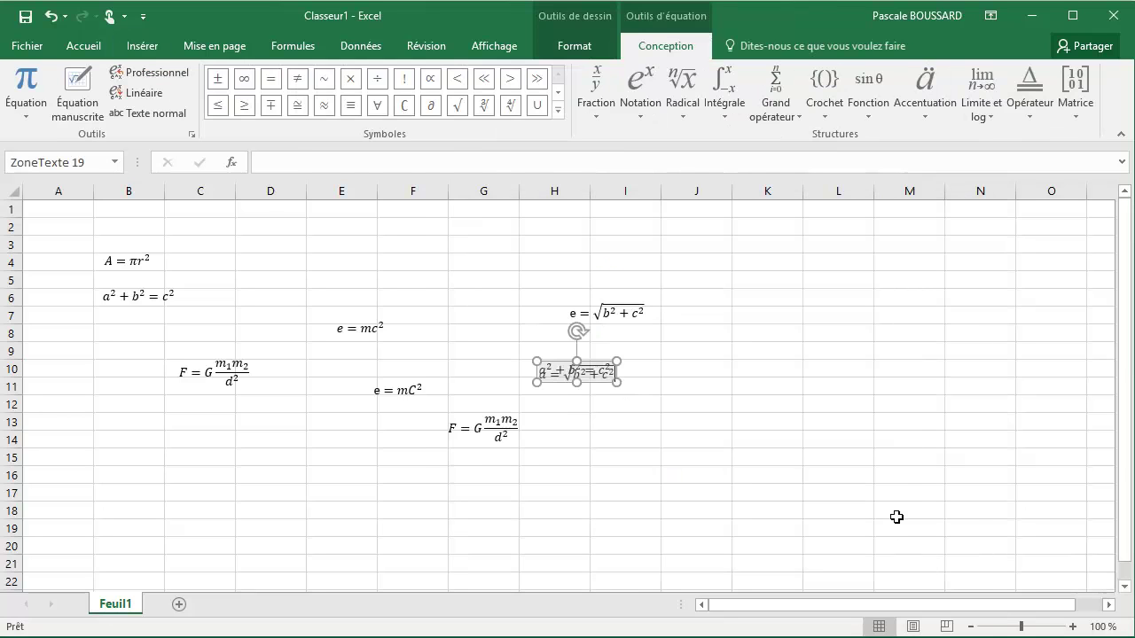
left_click_drag(599, 383, 514, 299)
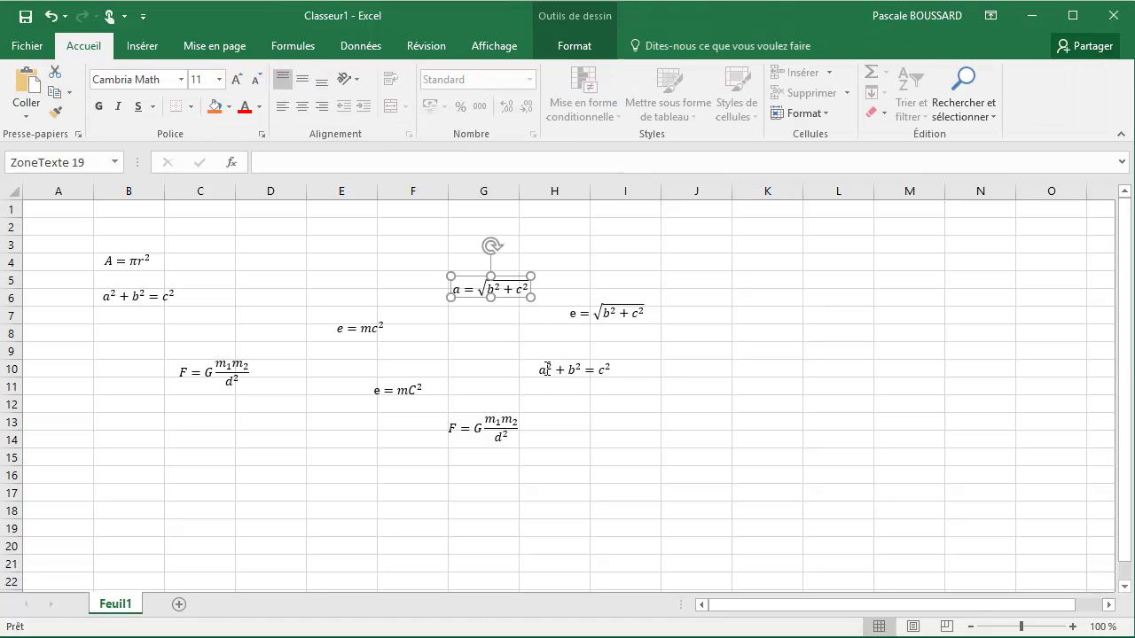
left_click(707, 418)
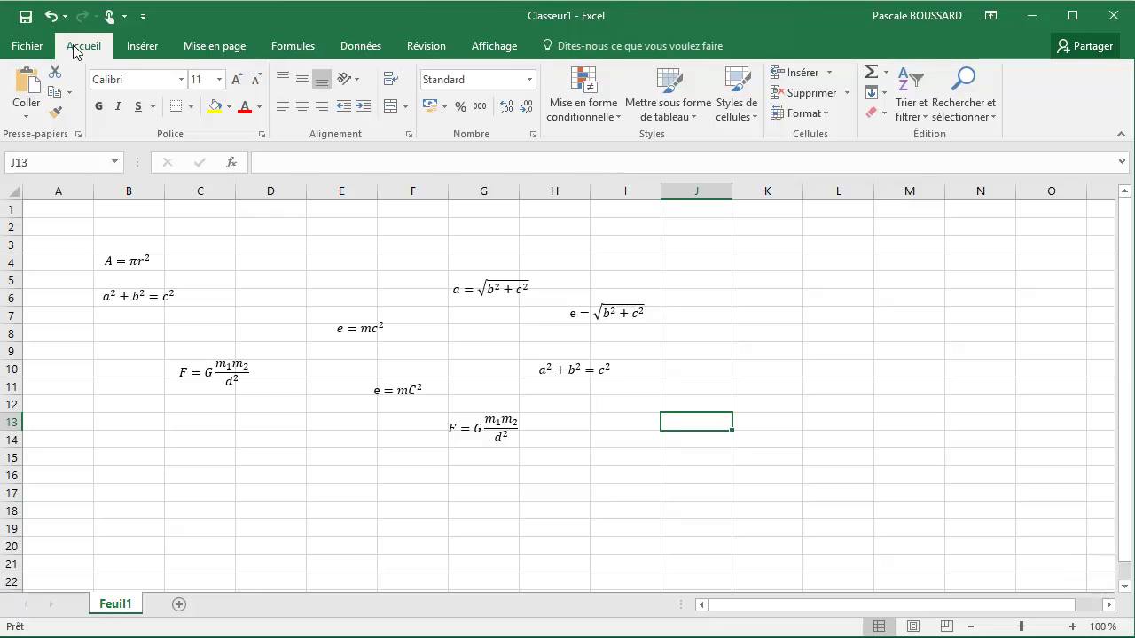
left_click(139, 48)
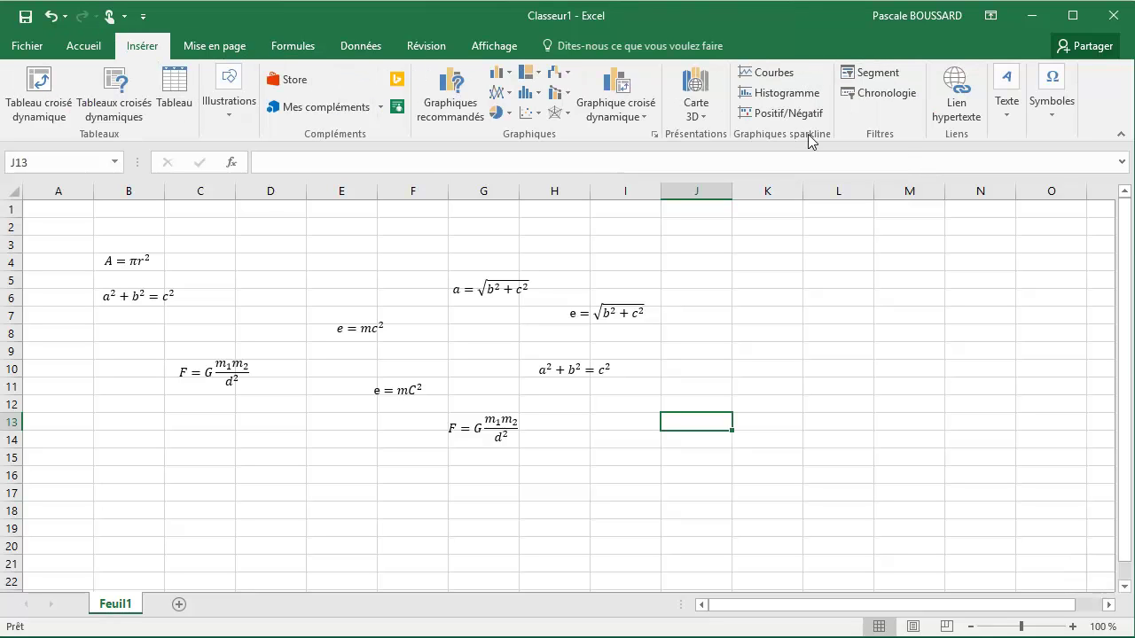
left_click(1046, 110)
left_click(1045, 194)
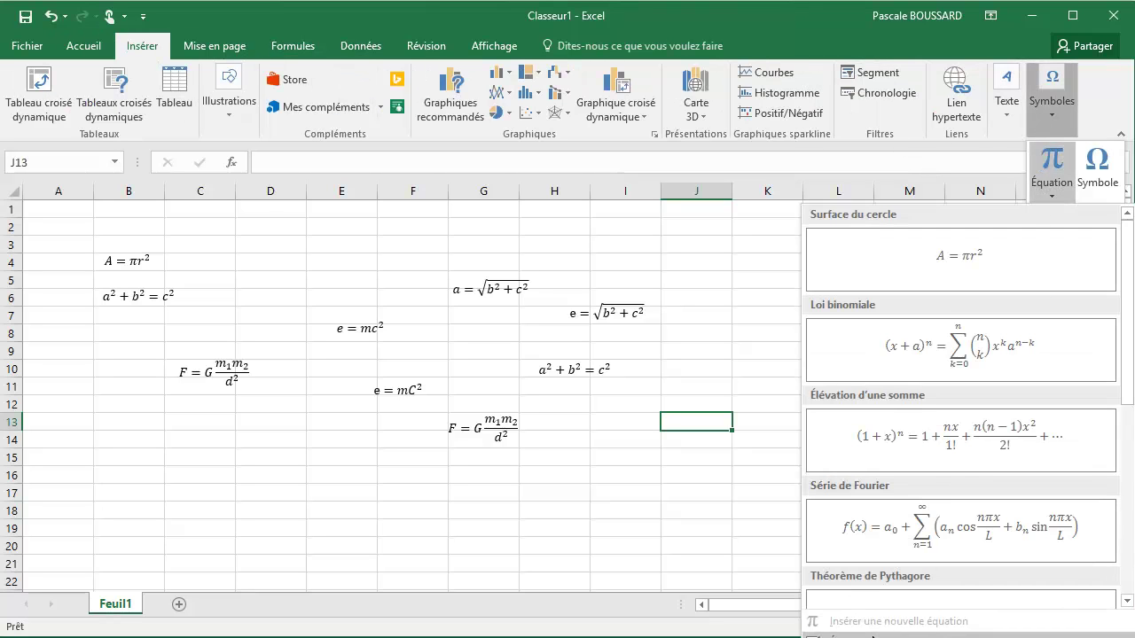
left_click(878, 632)
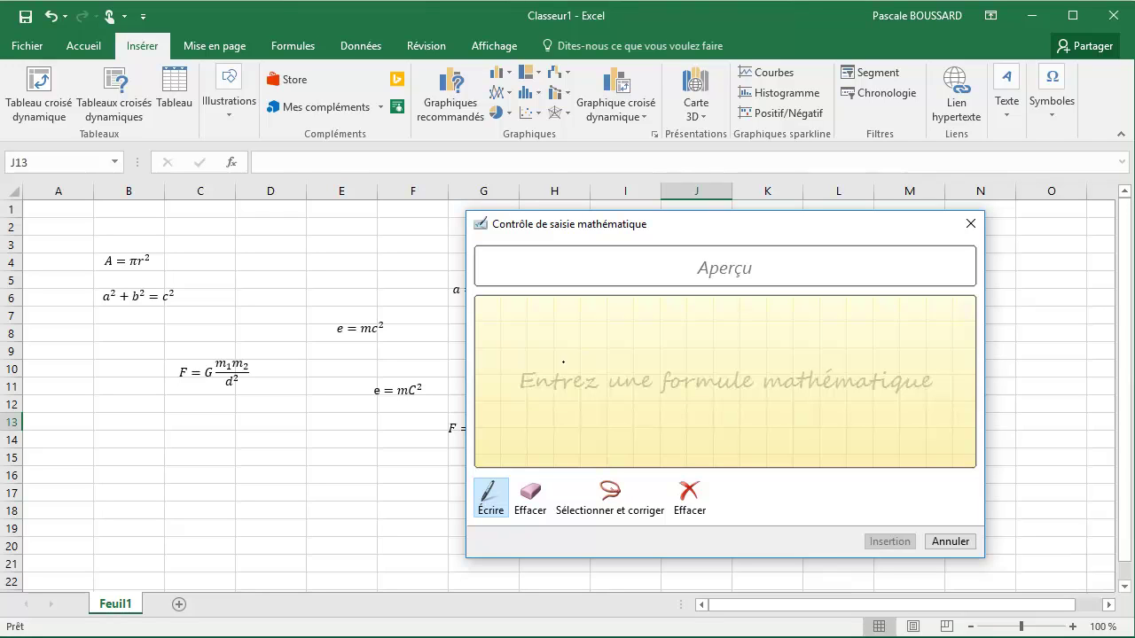
mouse_move(558, 352)
left_mouse_down()
mouse_move(547, 390)
mouse_move(568, 376)
mouse_move(634, 384)
mouse_move(670, 363)
mouse_move(653, 384)
mouse_move(707, 362)
mouse_move(682, 382)
mouse_move(699, 387)
left_mouse_up()
left_click_drag(715, 347, 740, 362)
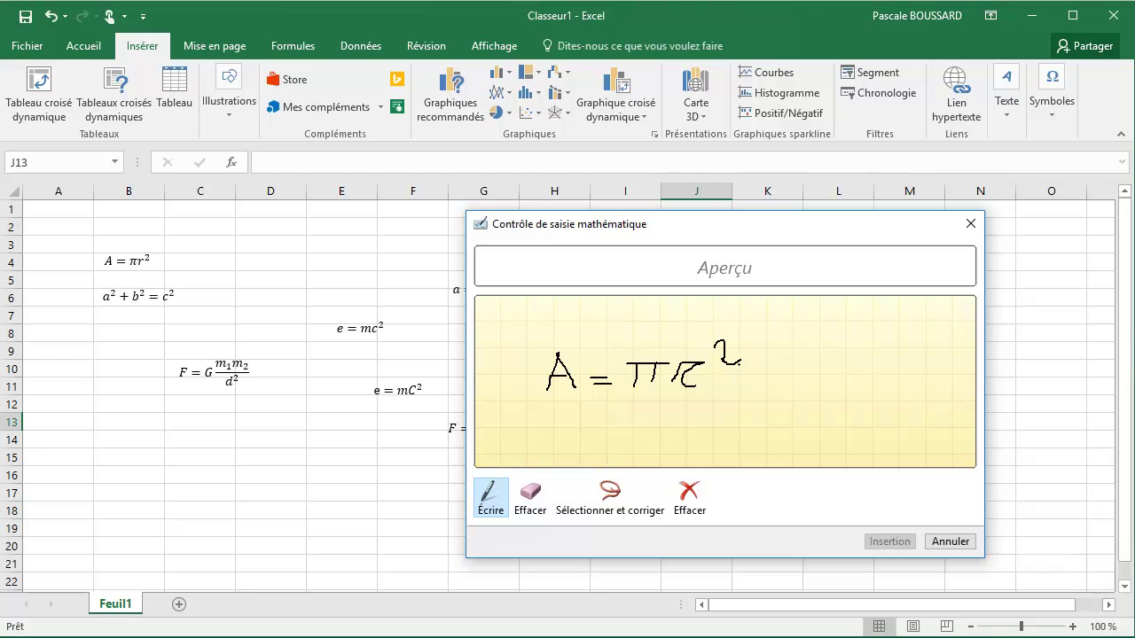
left_click(689, 497)
left_click(944, 543)
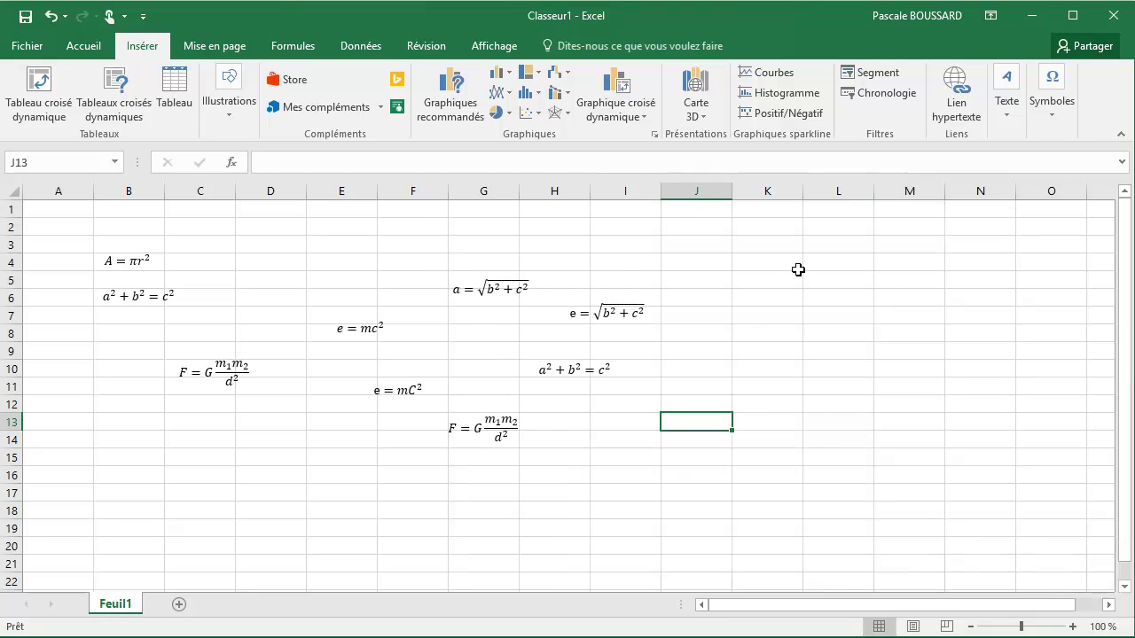
Open a new ink equation and handwrite a = πr² in it.
left_click(1054, 111)
left_click(1052, 194)
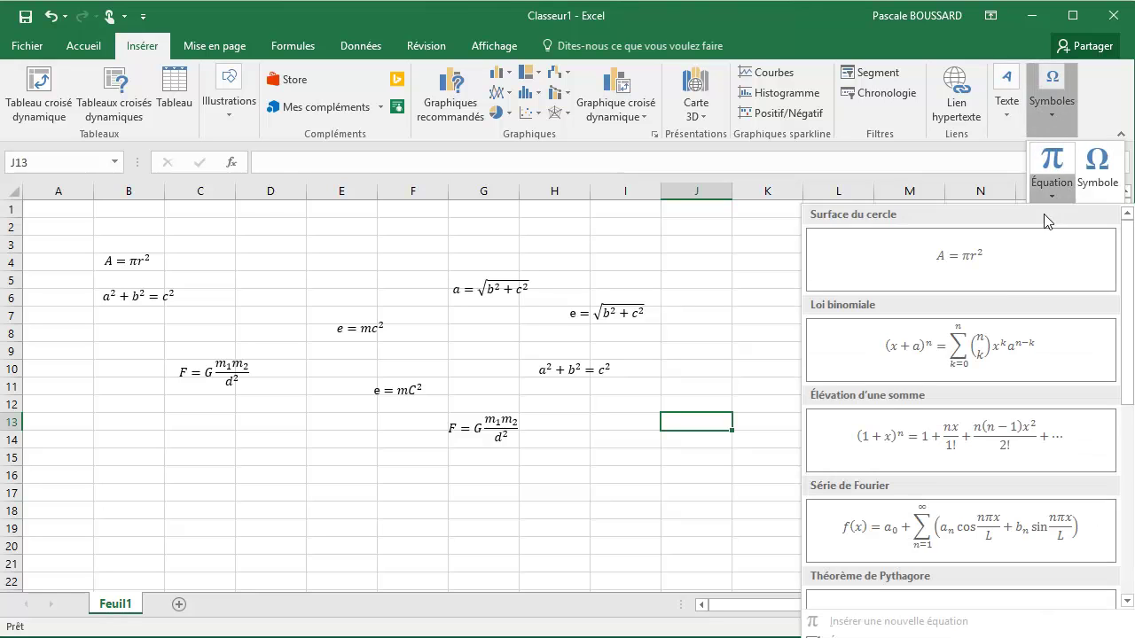
left_click(859, 635)
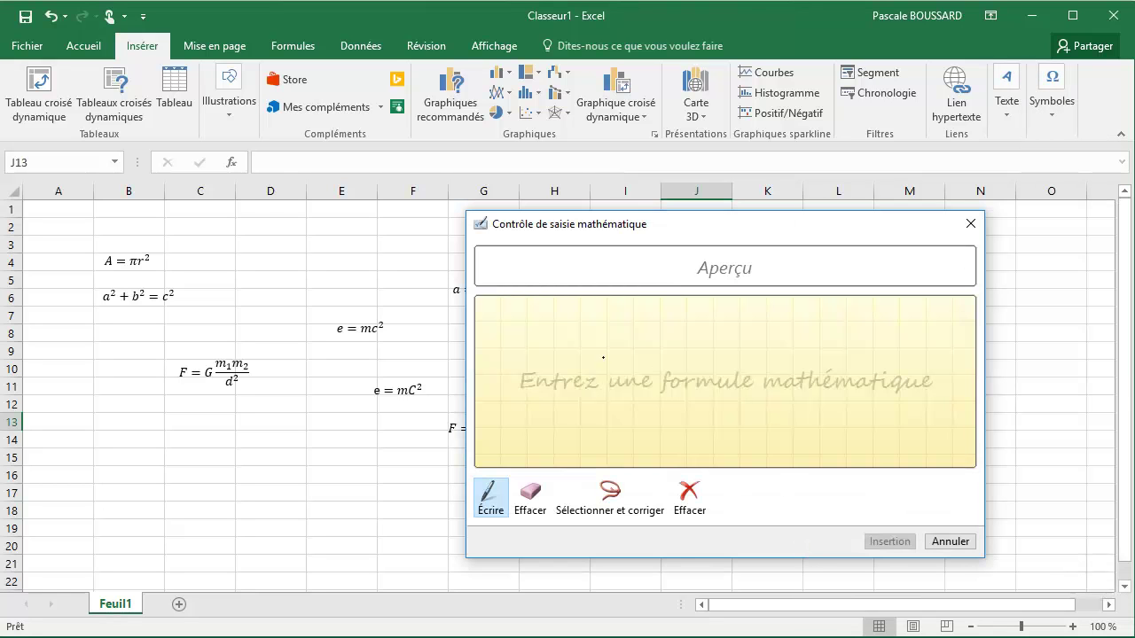
mouse_move(565, 358)
left_mouse_down()
mouse_move(557, 352)
mouse_move(548, 370)
mouse_move(623, 352)
mouse_move(619, 362)
mouse_move(632, 364)
left_mouse_up()
left_click(531, 497)
left_click(489, 497)
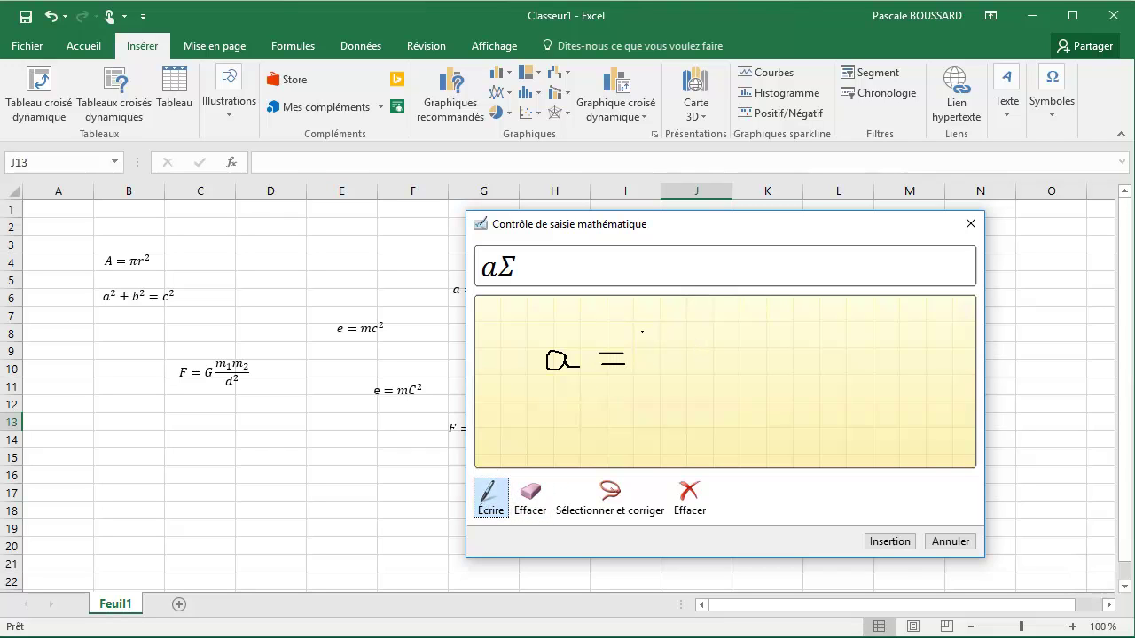
mouse_move(663, 344)
left_mouse_down()
mouse_move(663, 372)
mouse_move(682, 371)
mouse_move(700, 342)
left_mouse_up()
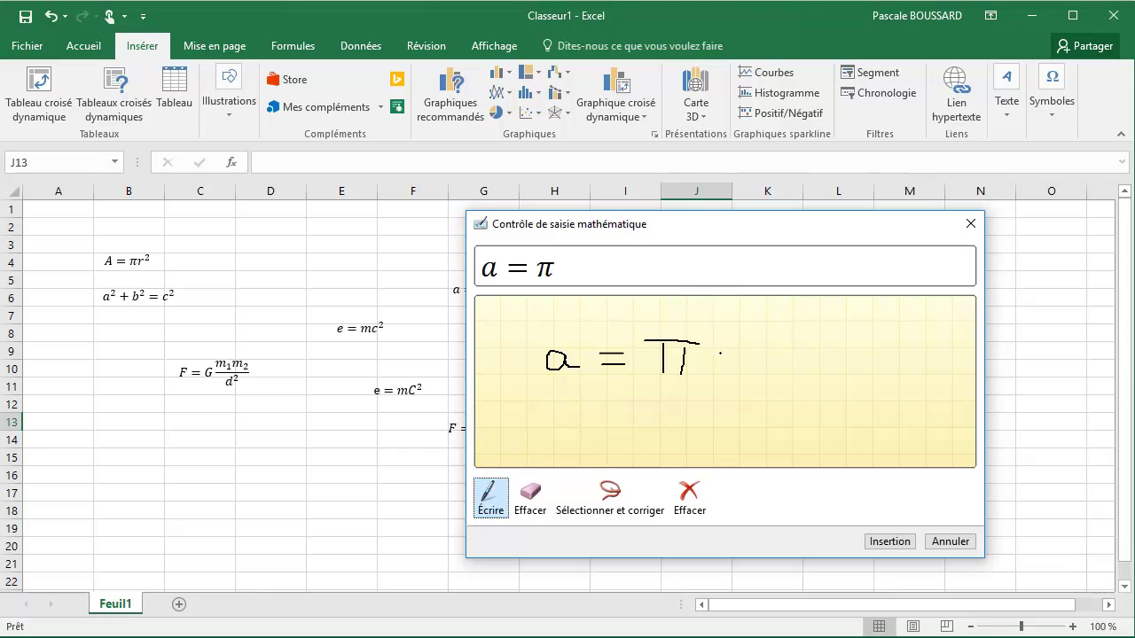
mouse_move(718, 344)
left_mouse_down()
mouse_move(713, 370)
mouse_move(742, 330)
left_mouse_up()
Erase the r and its exponent in the ink equation and rewrite them as R².
left_click(530, 497)
left_click(743, 322)
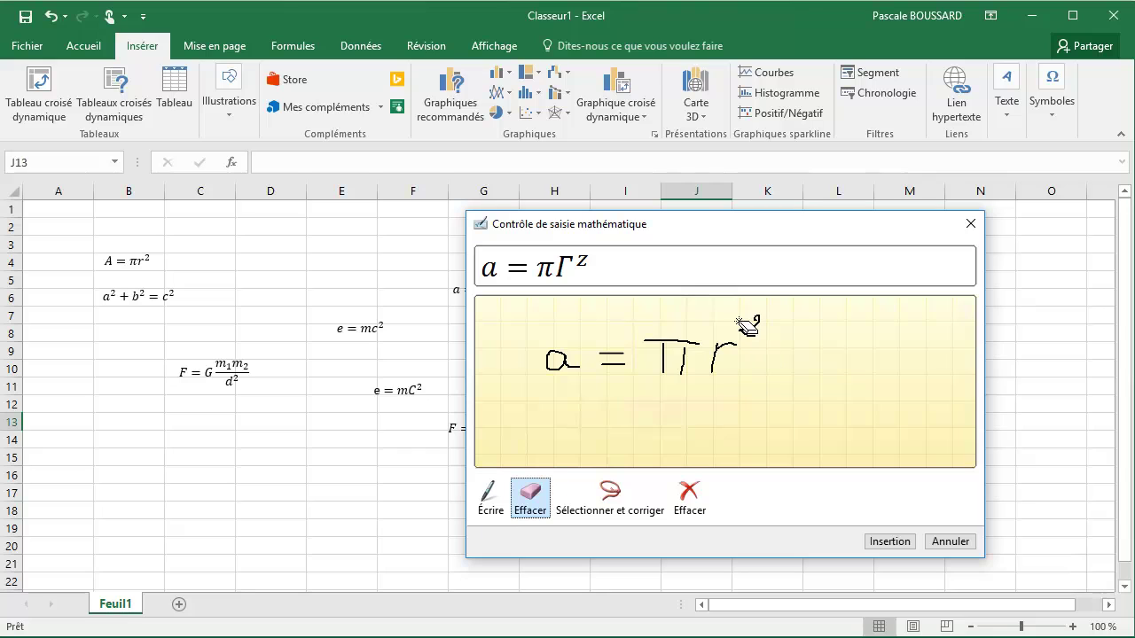
left_click(726, 353)
left_click(491, 497)
left_click_drag(711, 353, 723, 346)
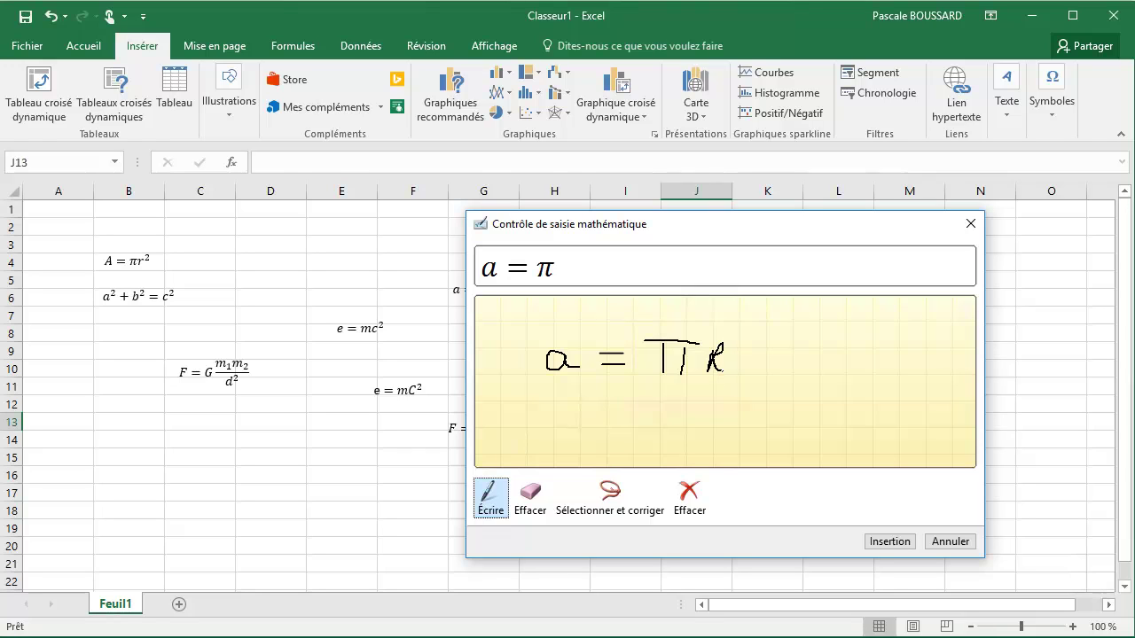
left_click_drag(738, 323, 739, 334)
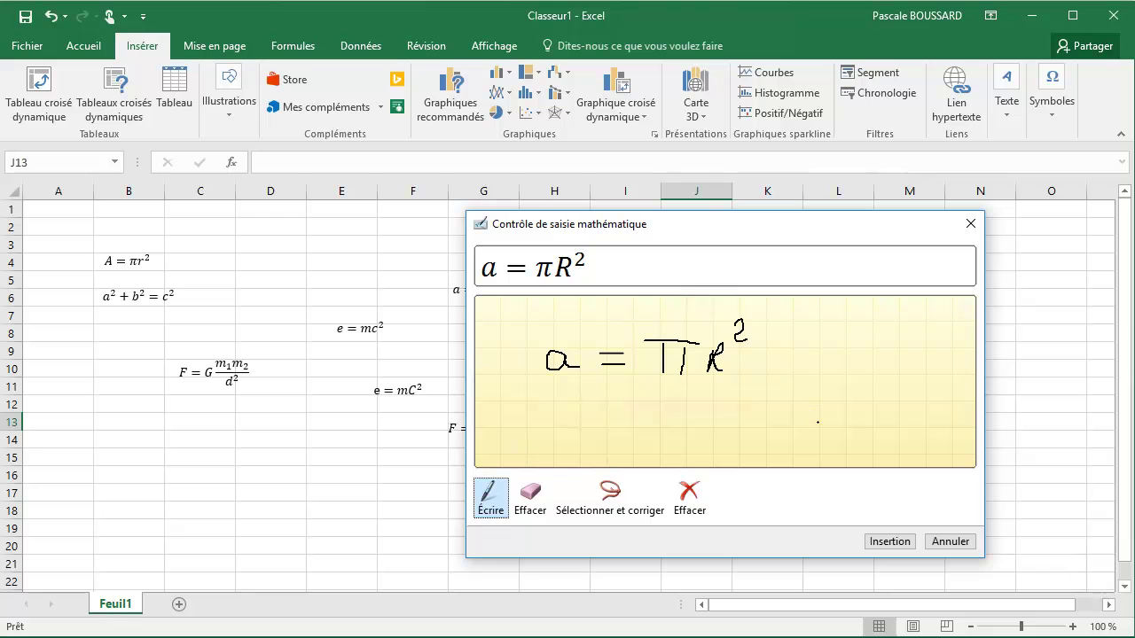
Insert the handwritten a = πR² into the sheet and move it to column H around row 12.
left_click(891, 540)
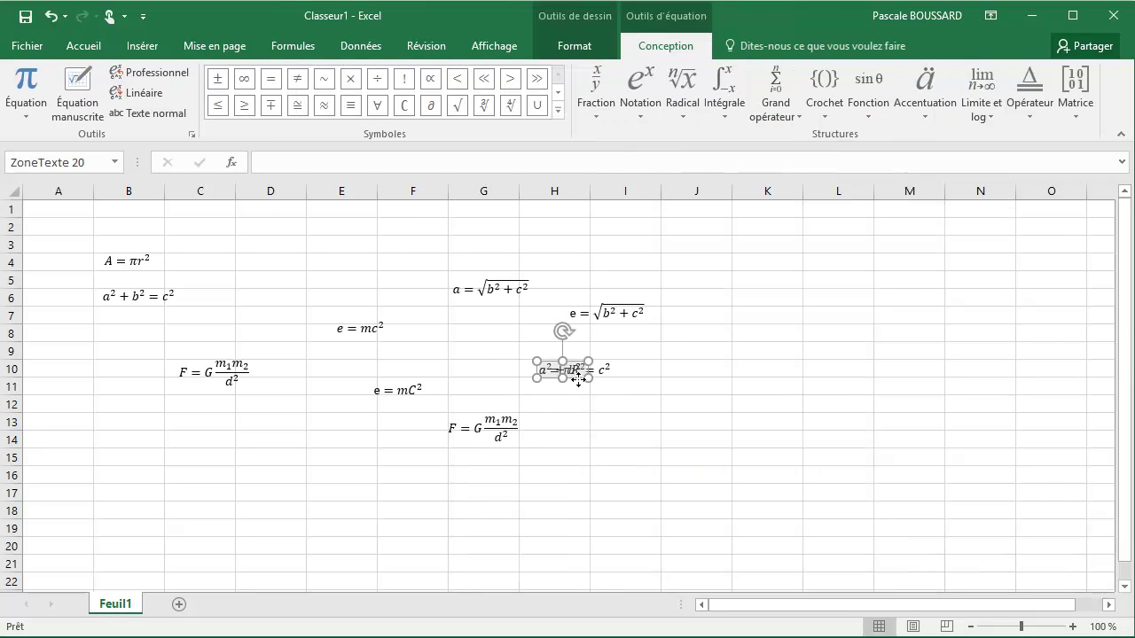
left_click_drag(585, 381, 602, 424)
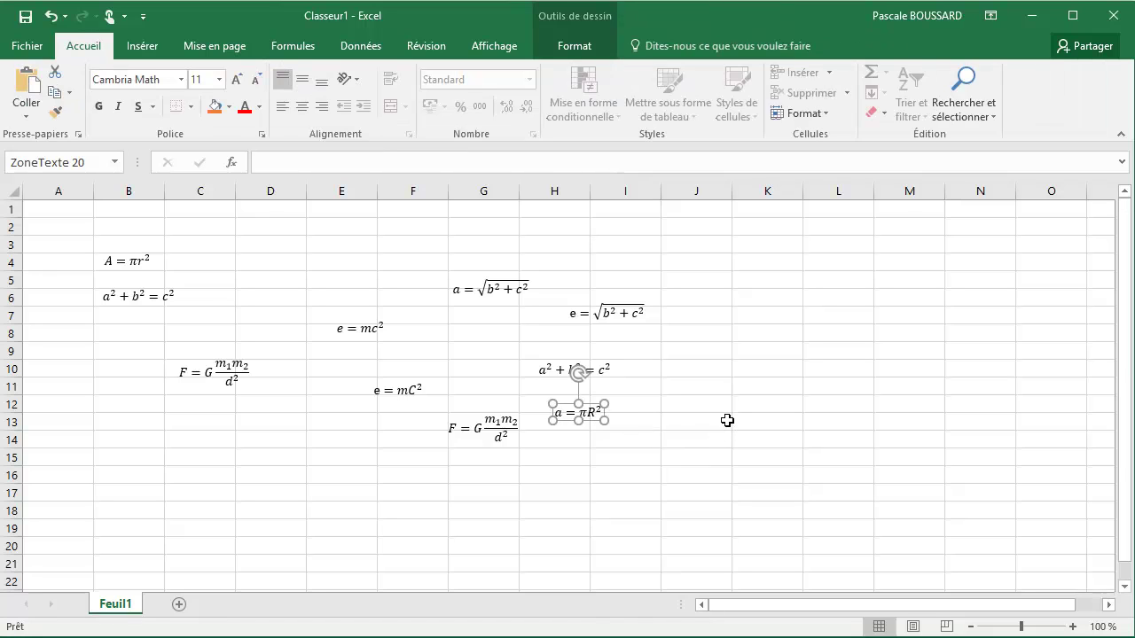
left_click(765, 391)
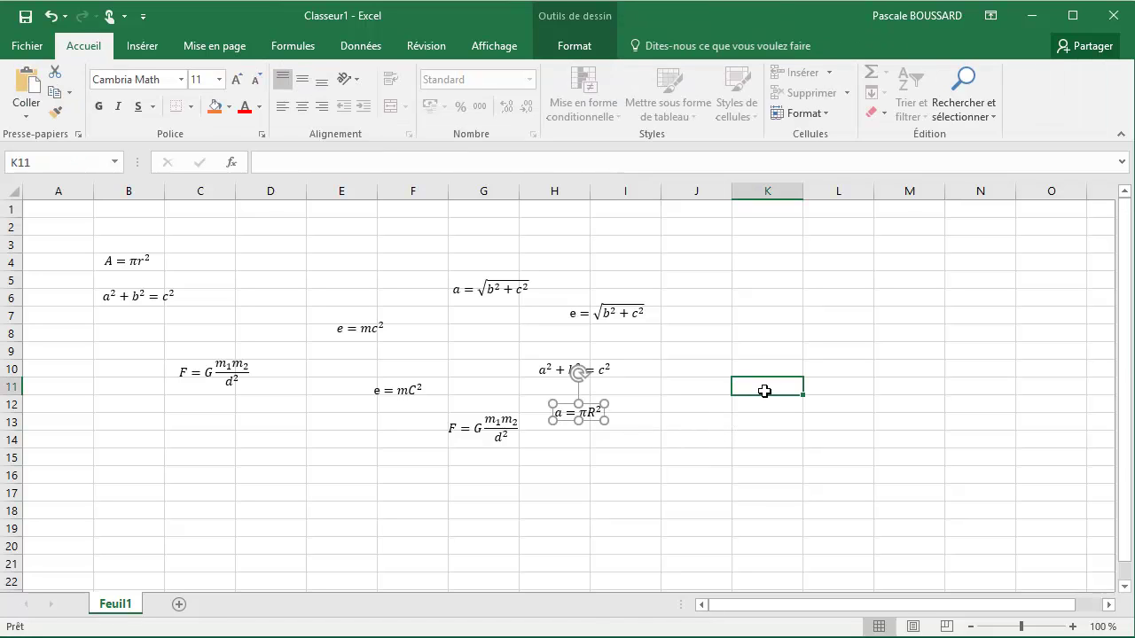
left_click(144, 47)
left_click(1051, 97)
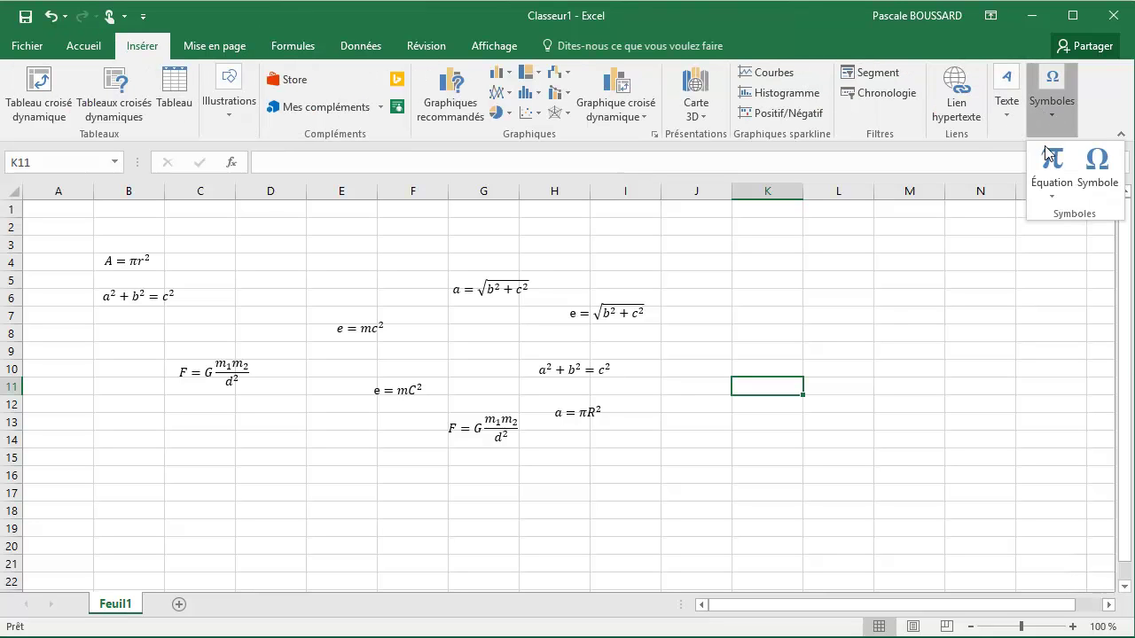
left_click(1047, 202)
left_click(885, 626)
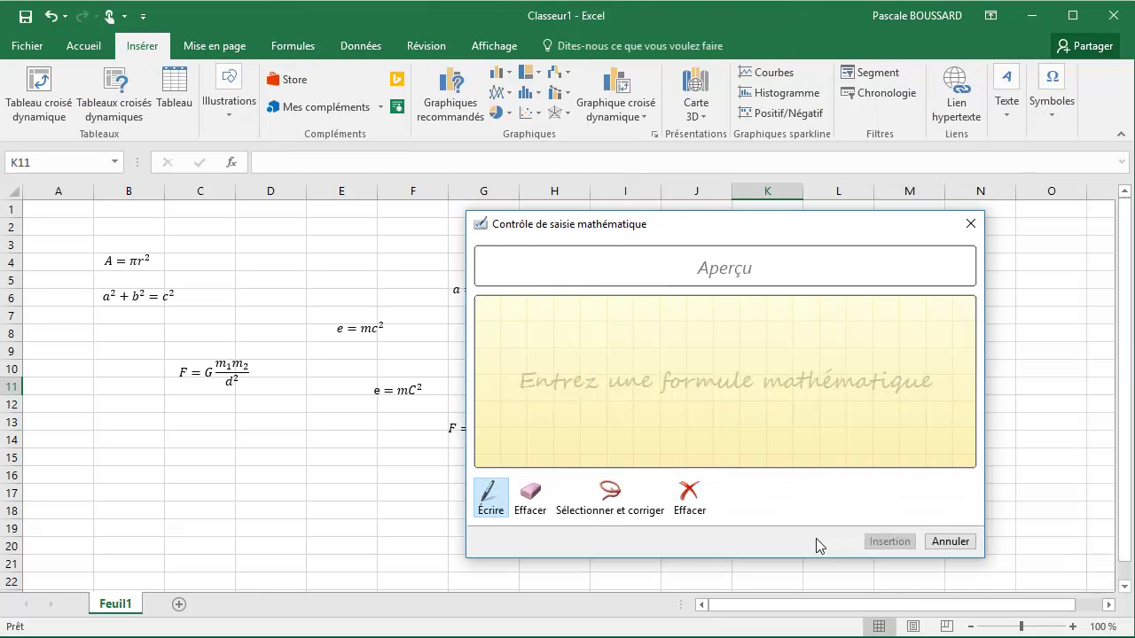
left_click_drag(554, 352, 539, 362)
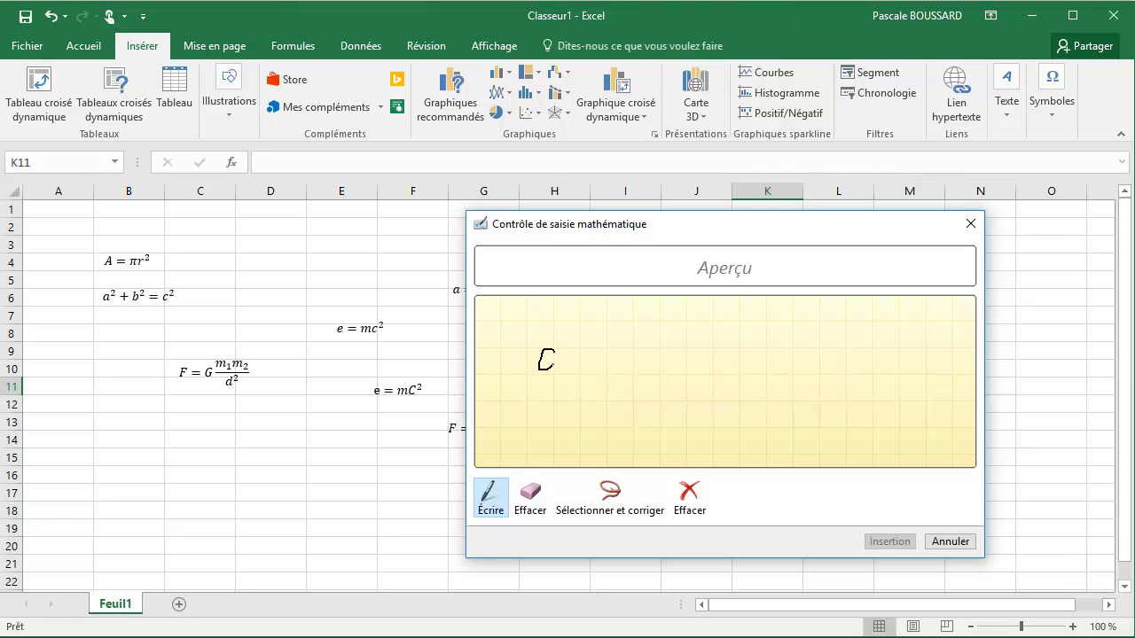
left_click_drag(579, 351, 600, 350)
left_click(690, 499)
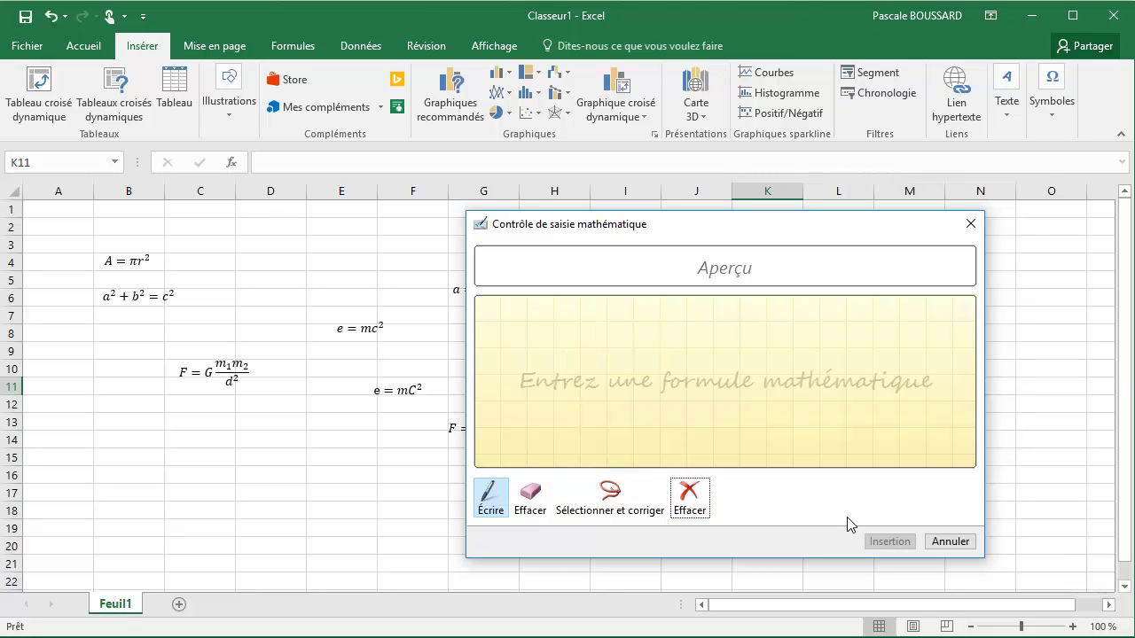
left_click(949, 542)
Open a new ink equation and handwrite a = 2πR in it, erasing and rewriting the R.
left_click(1054, 113)
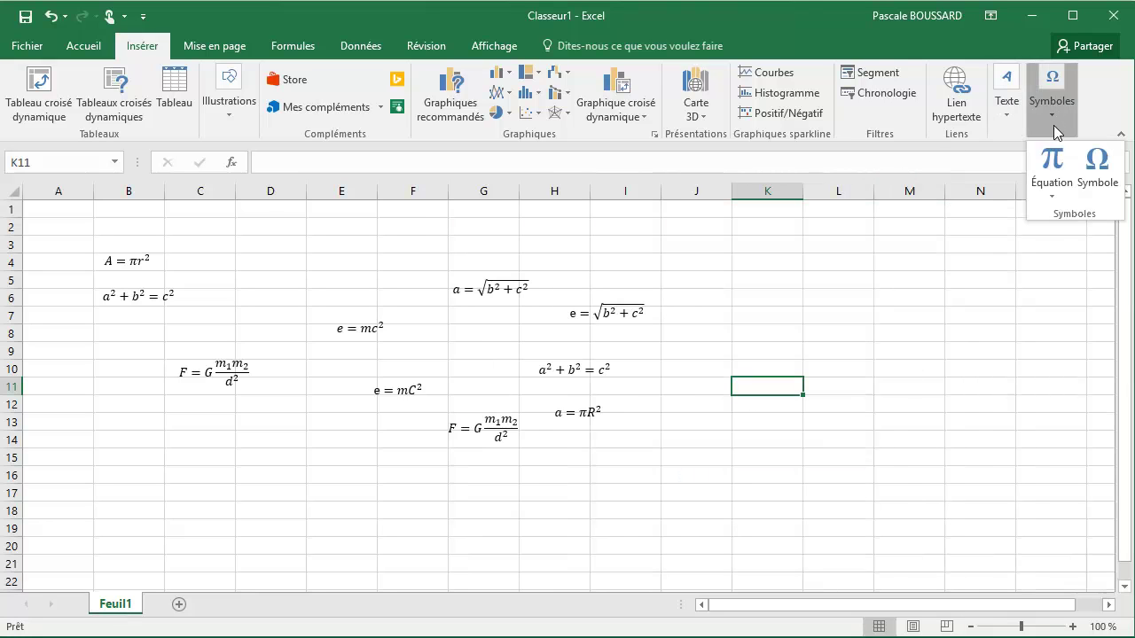
left_click(1053, 195)
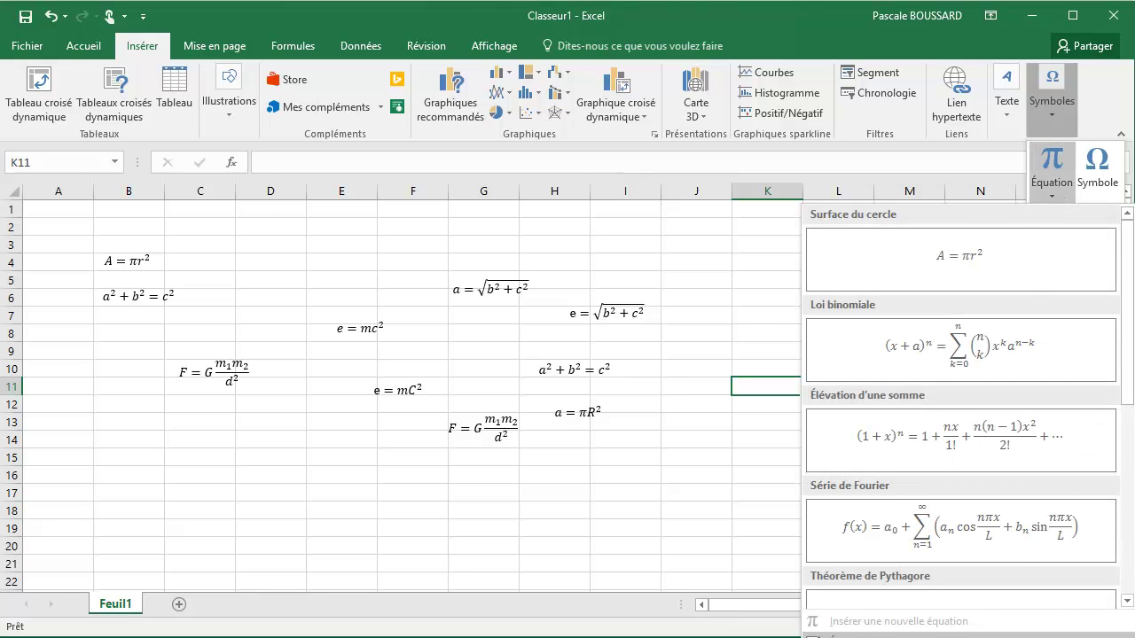
left_click(851, 635)
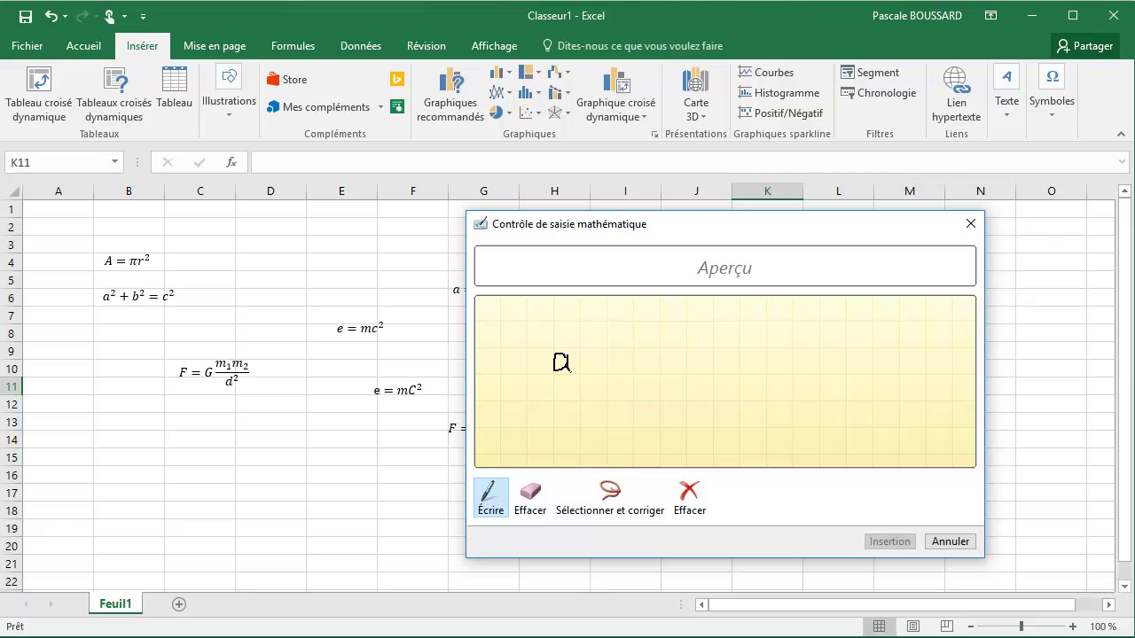
left_click_drag(568, 369, 587, 370)
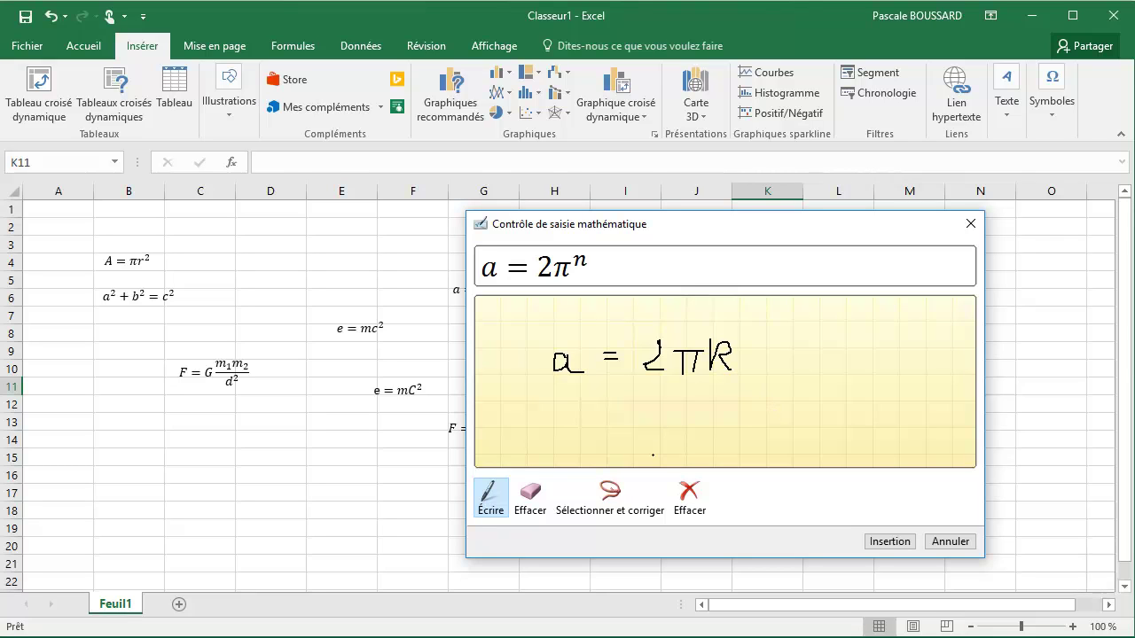
left_click(530, 497)
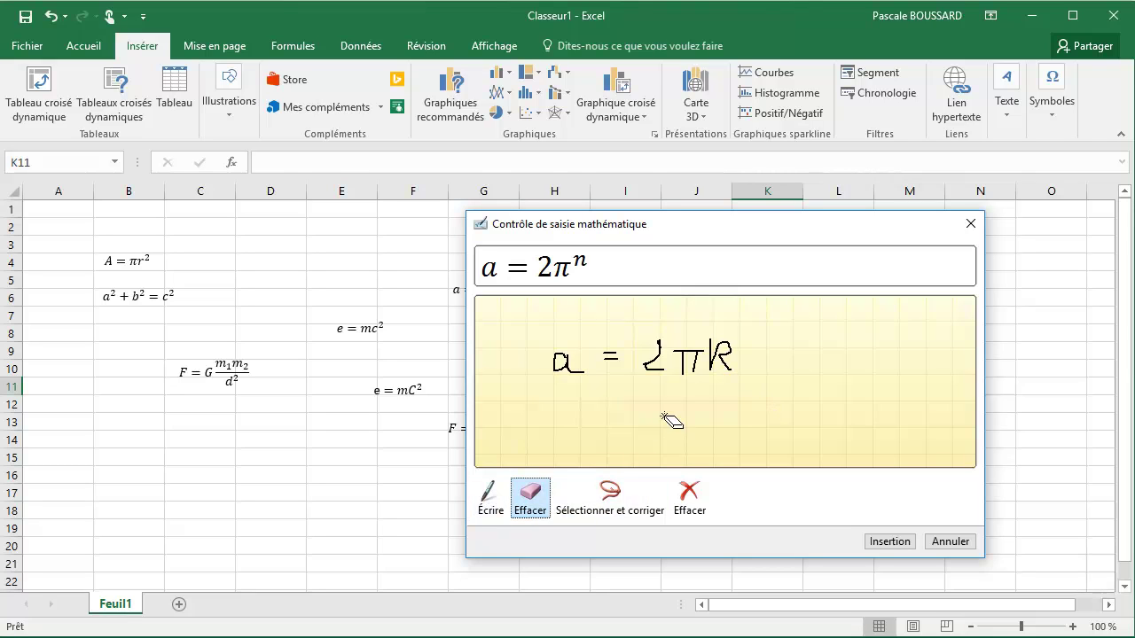
left_click(720, 353)
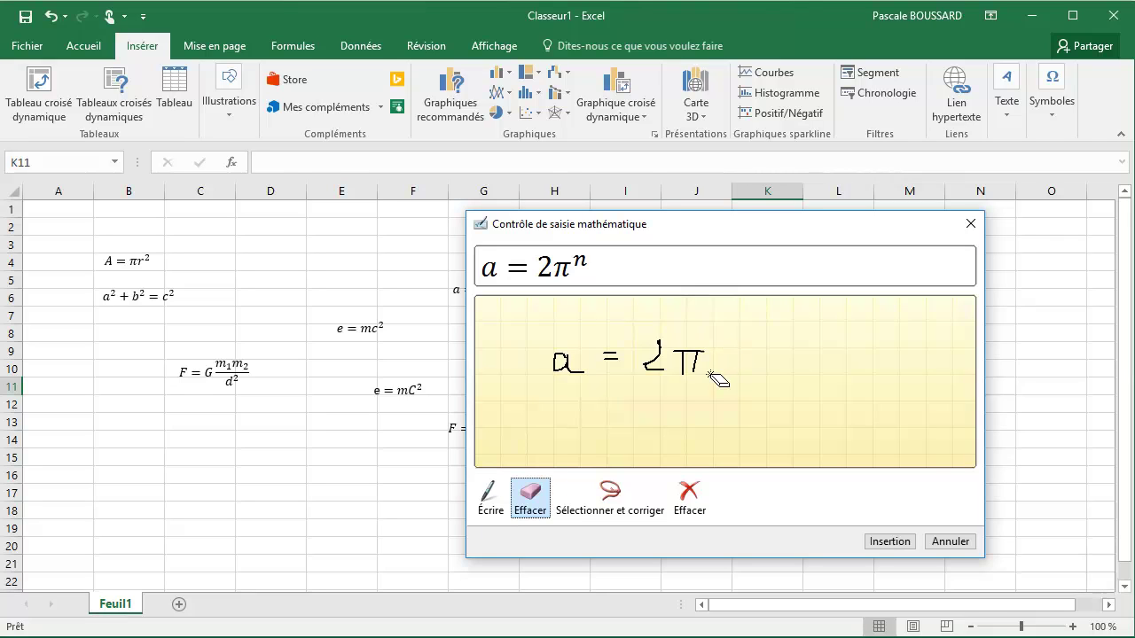
left_click(486, 504)
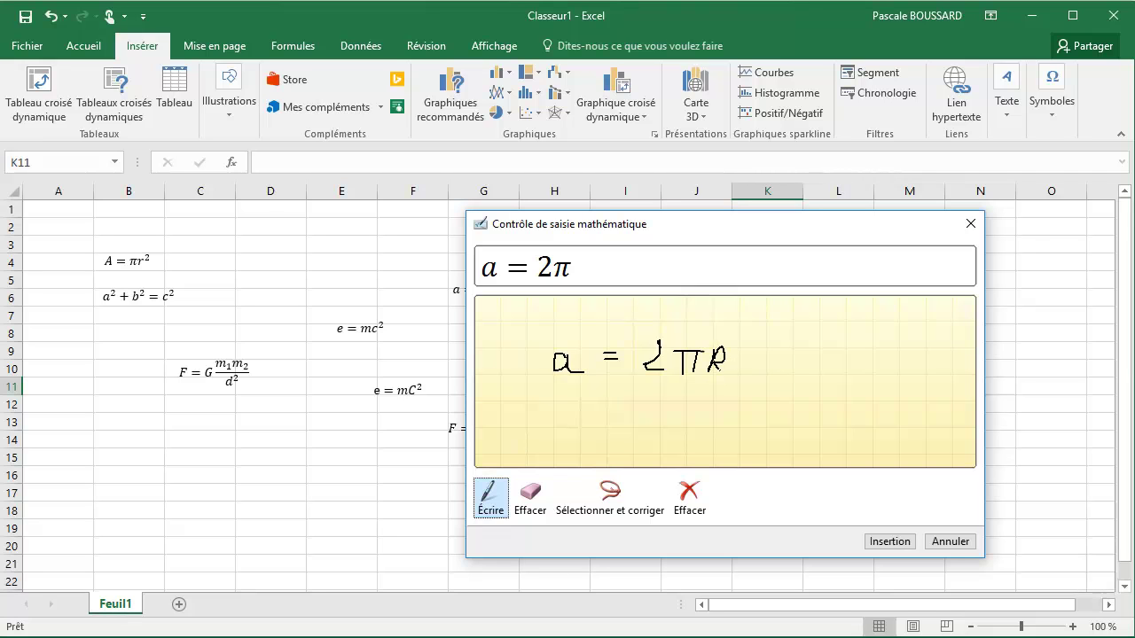
Insert the handwritten a = 2πR into the sheet and move it to column J near row 8.
left_click(889, 541)
left_click_drag(582, 384, 712, 348)
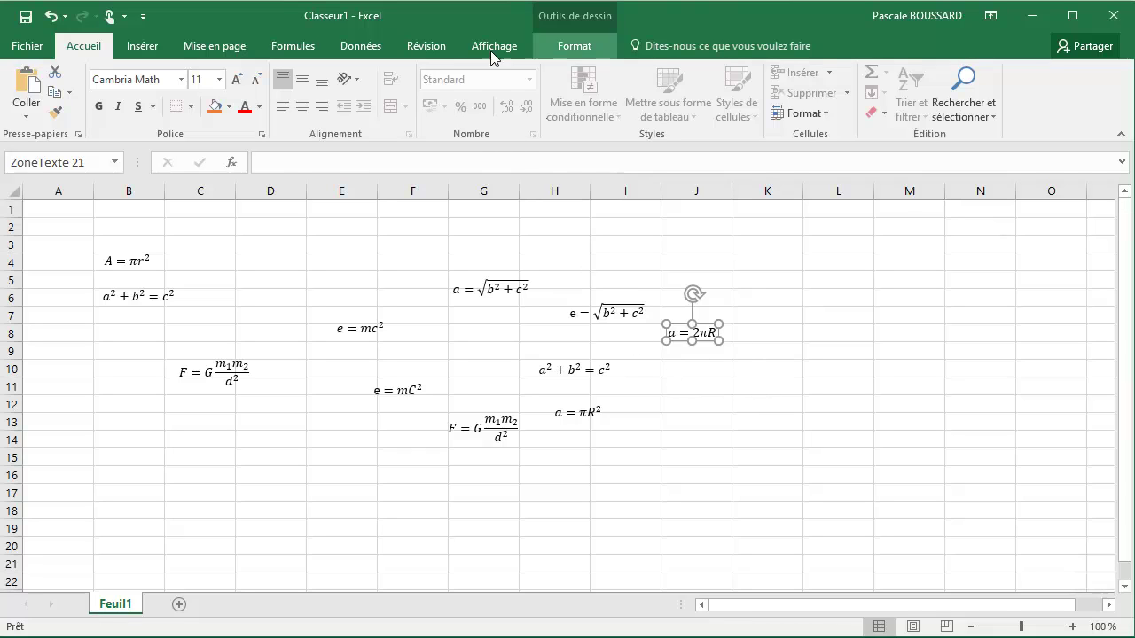
left_click(142, 46)
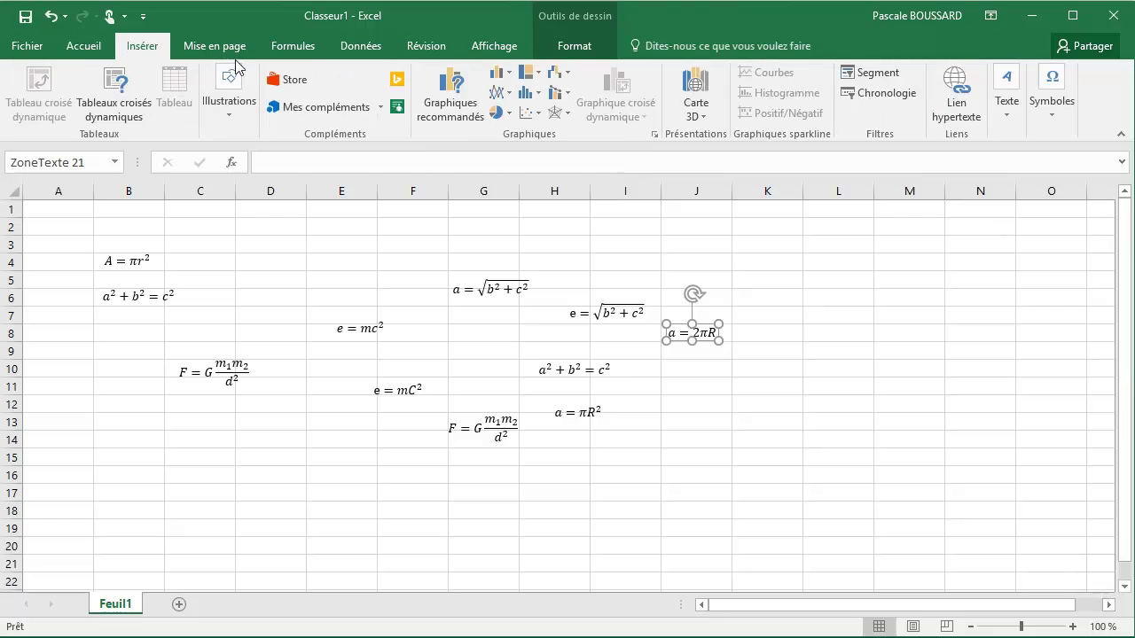
left_click(1051, 101)
left_click(1049, 195)
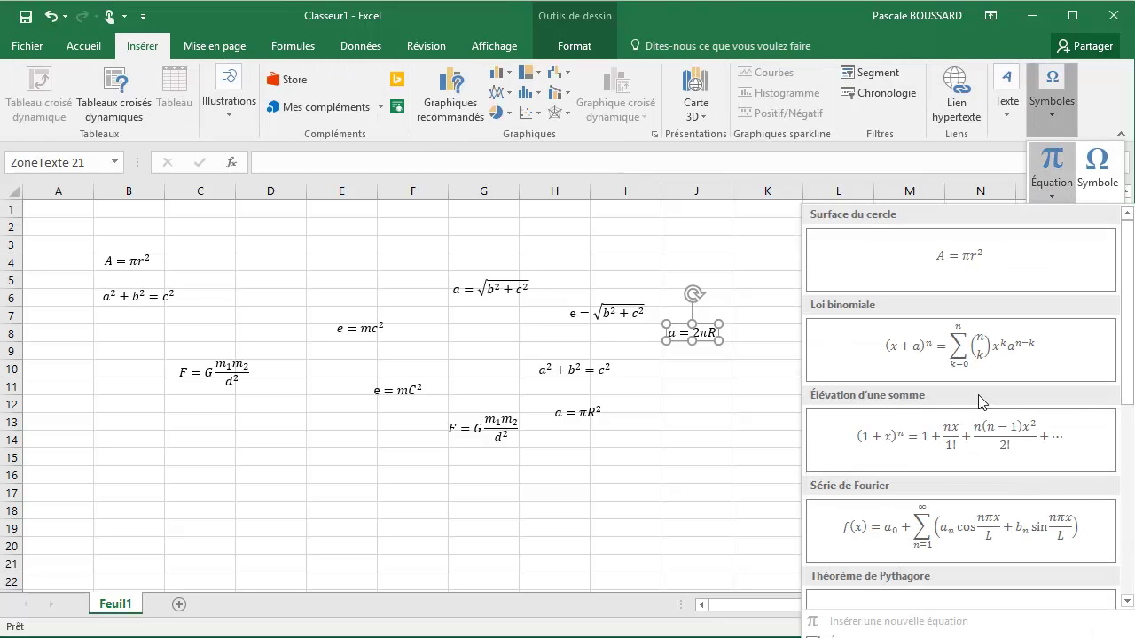
left_click(893, 287)
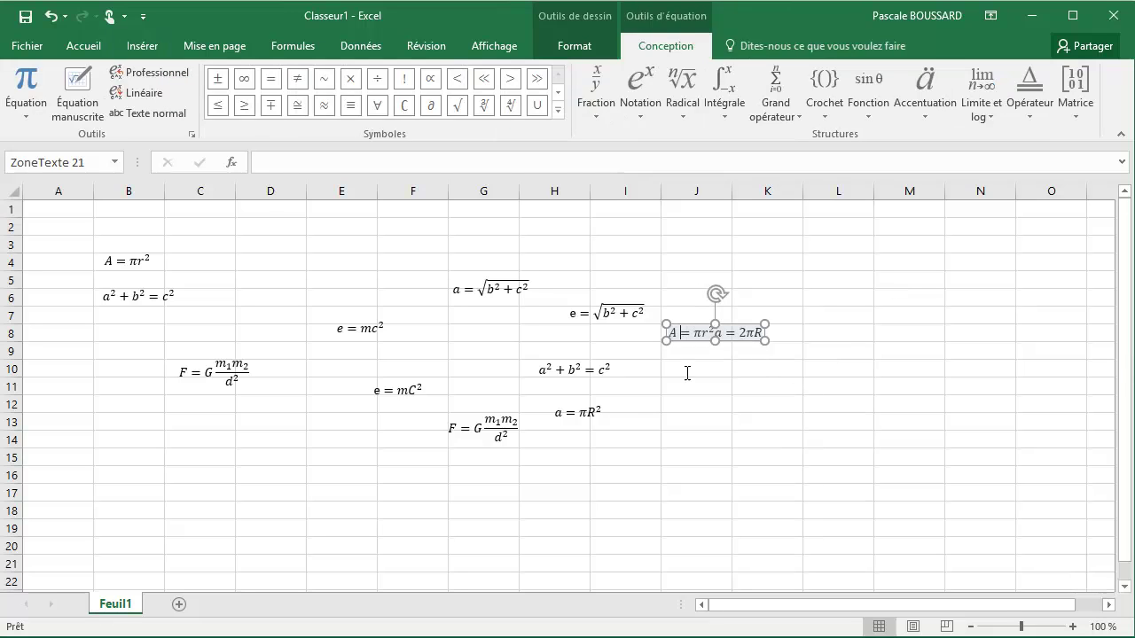
left_click(834, 262)
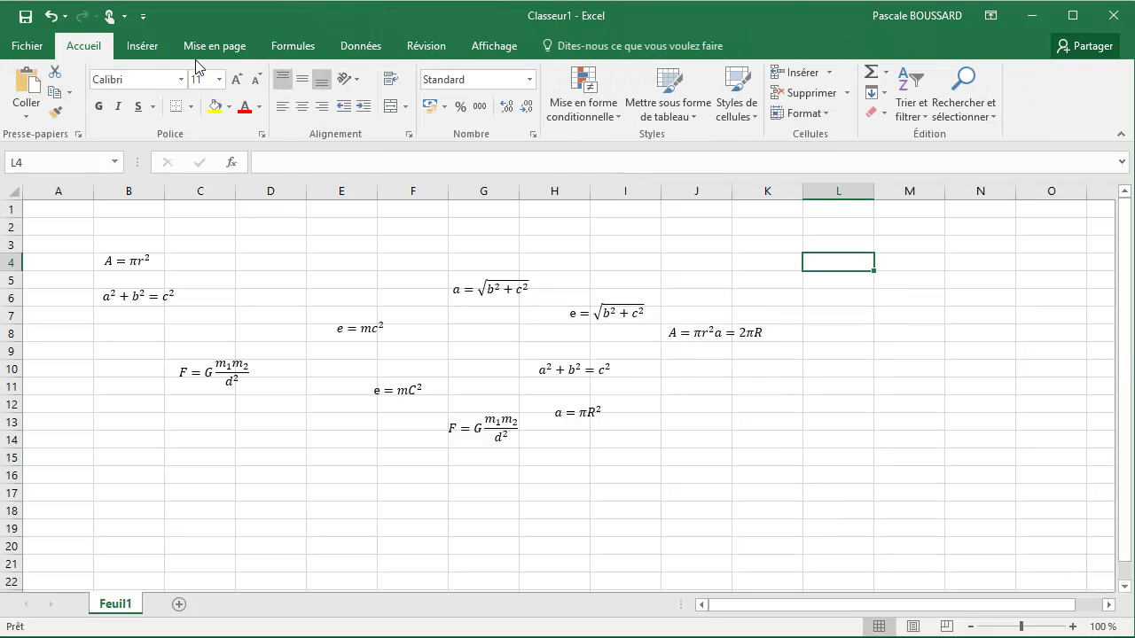
left_click(51, 16)
With an empty cell selected, insert the built-in circle area equation A = πr² and move it across columns J and K near row 12.
left_click(732, 421)
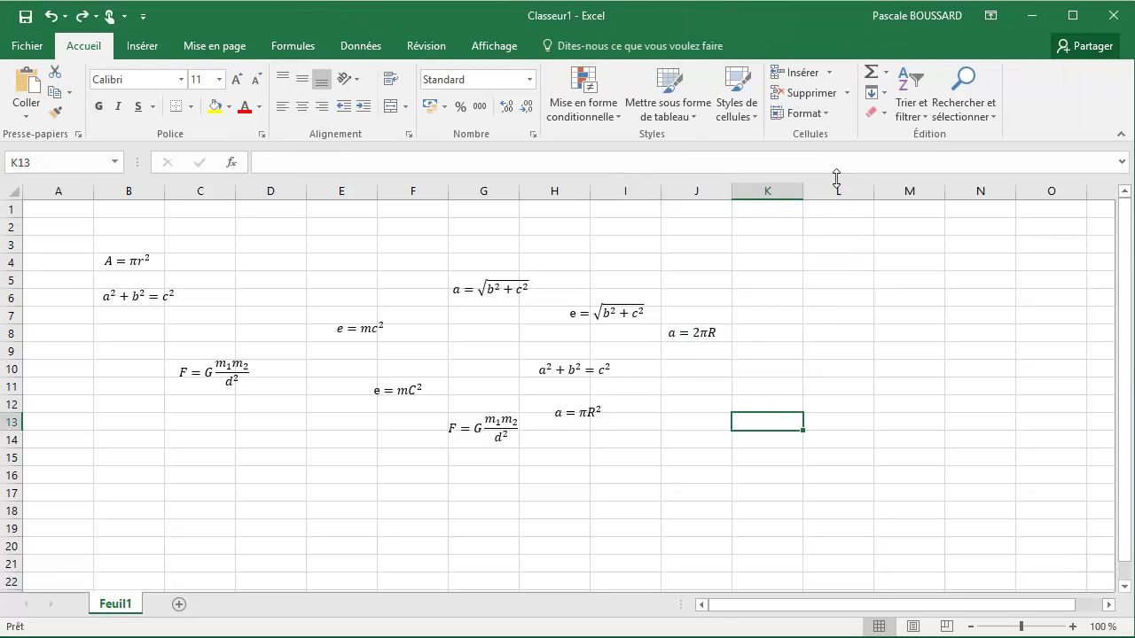
left_click(142, 45)
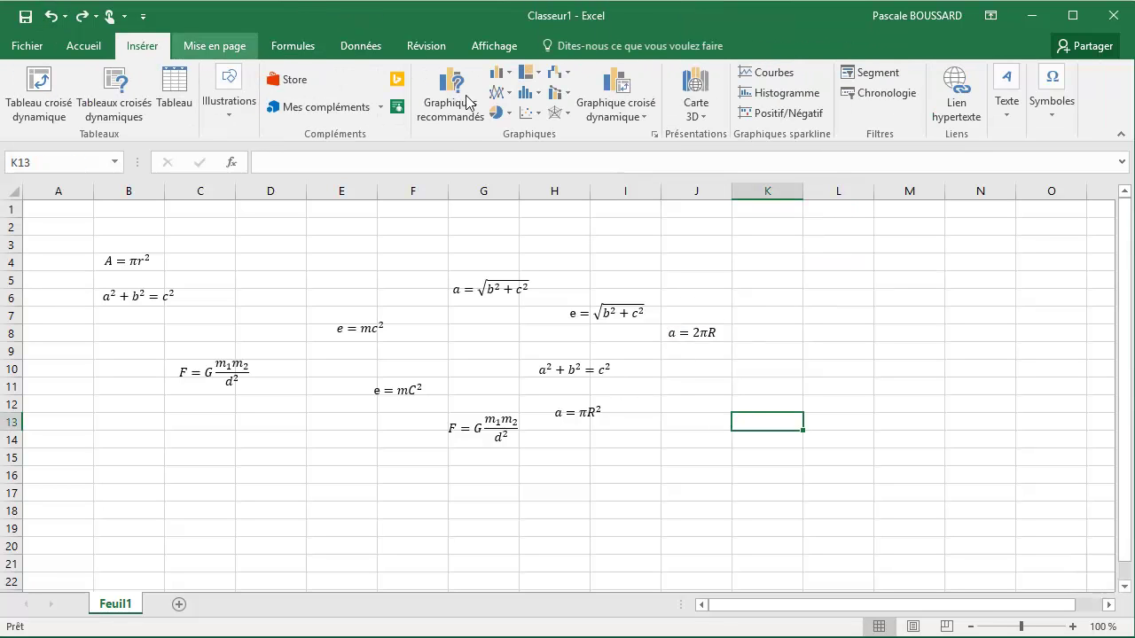
left_click(1069, 114)
left_click(1052, 192)
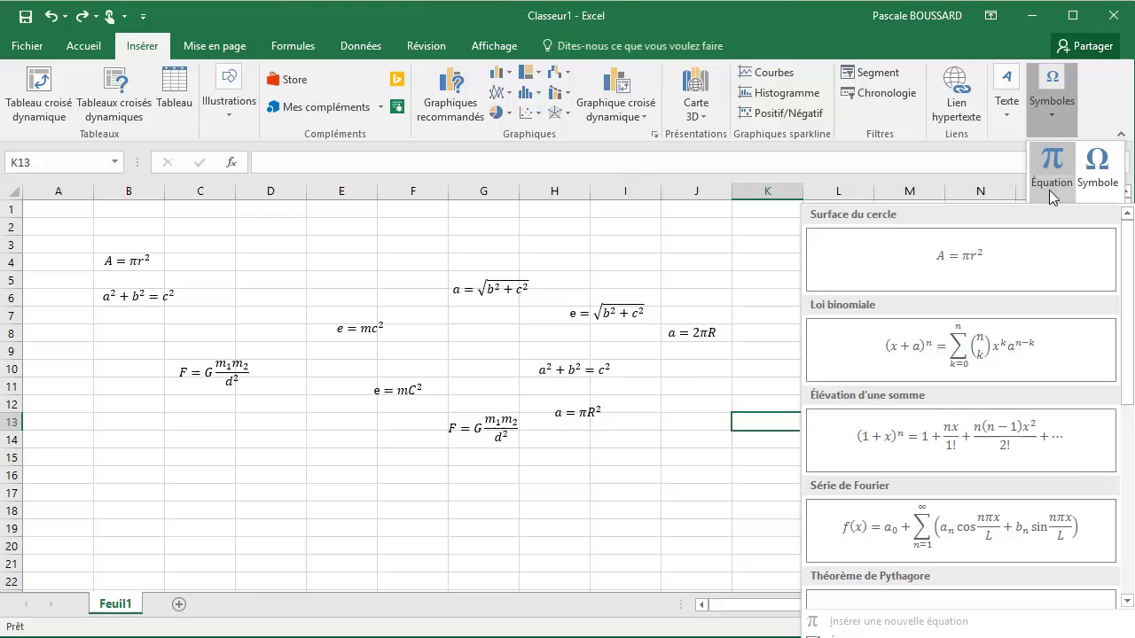
left_click(1001, 270)
left_click_drag(593, 413, 756, 407)
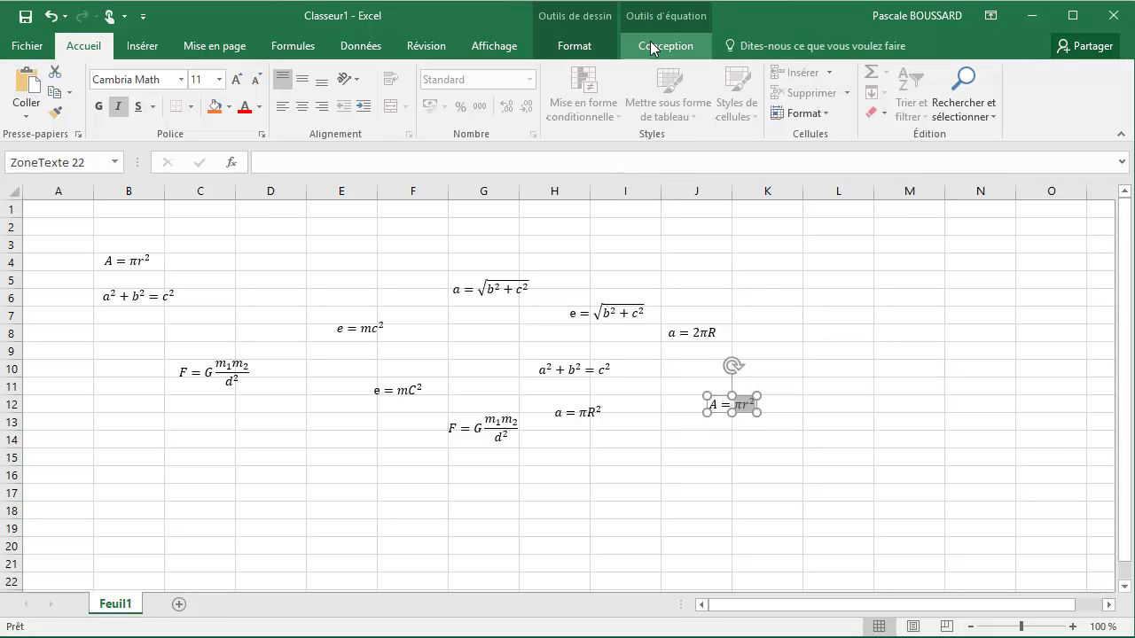
Replace the selected πr² in the equation near row 12 with 2πr, using the π math symbol, and leave the equation.
left_click(651, 46)
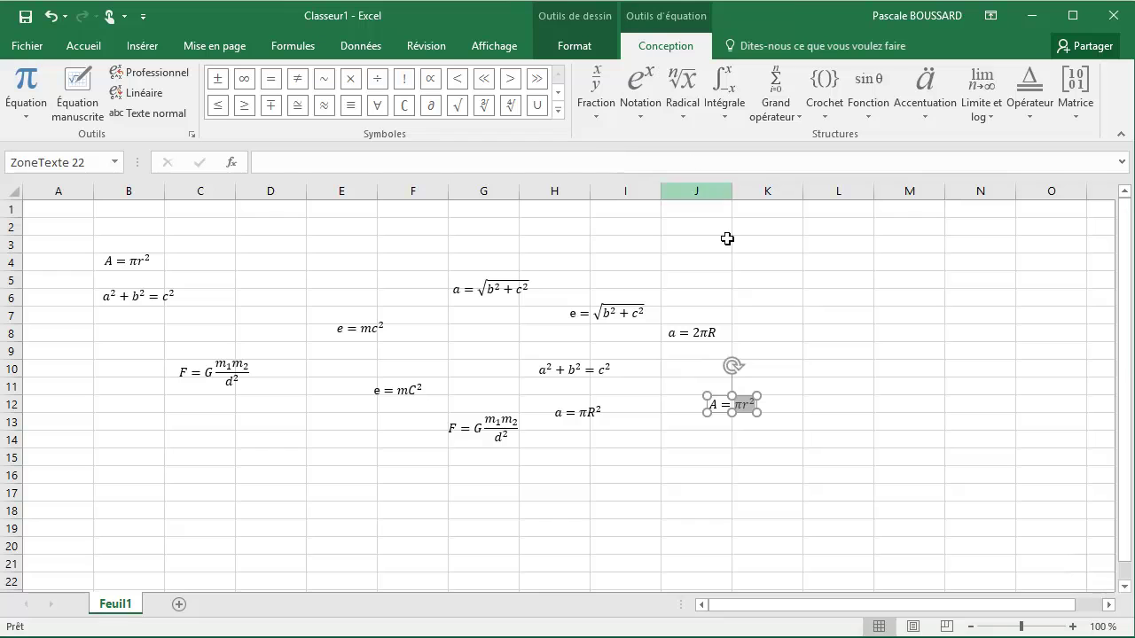
type("2")
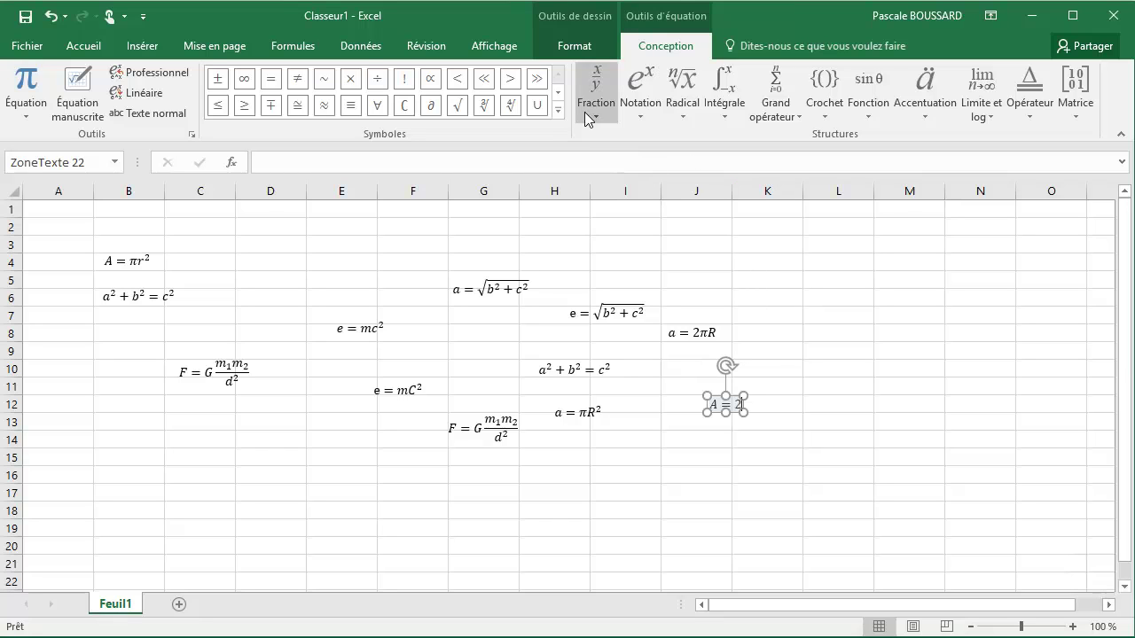
left_click(557, 110)
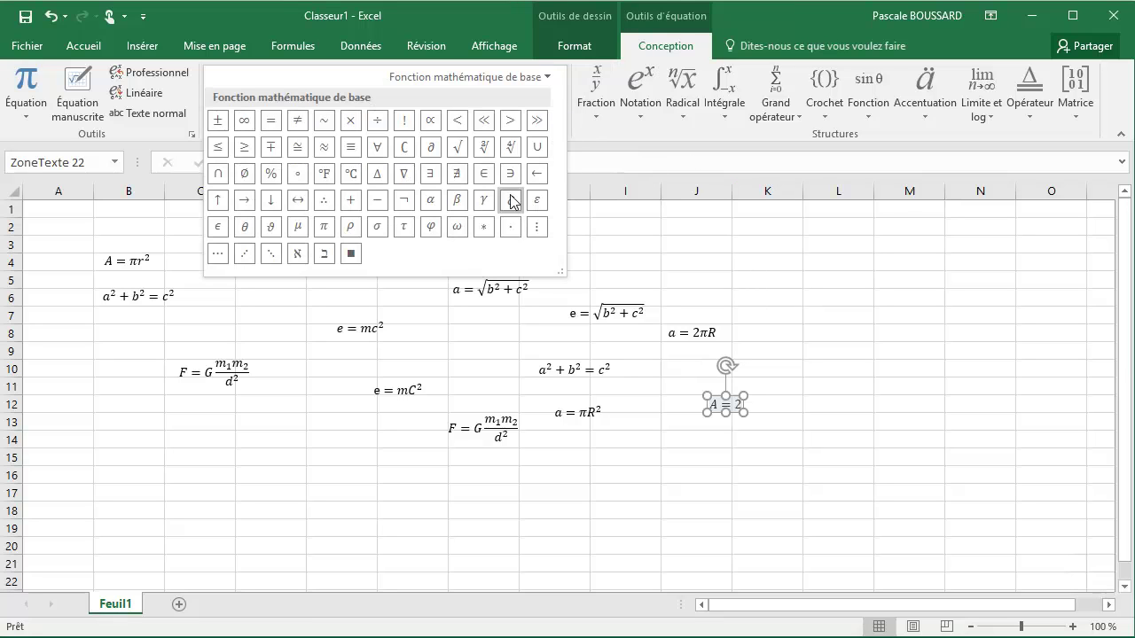
left_click(323, 226)
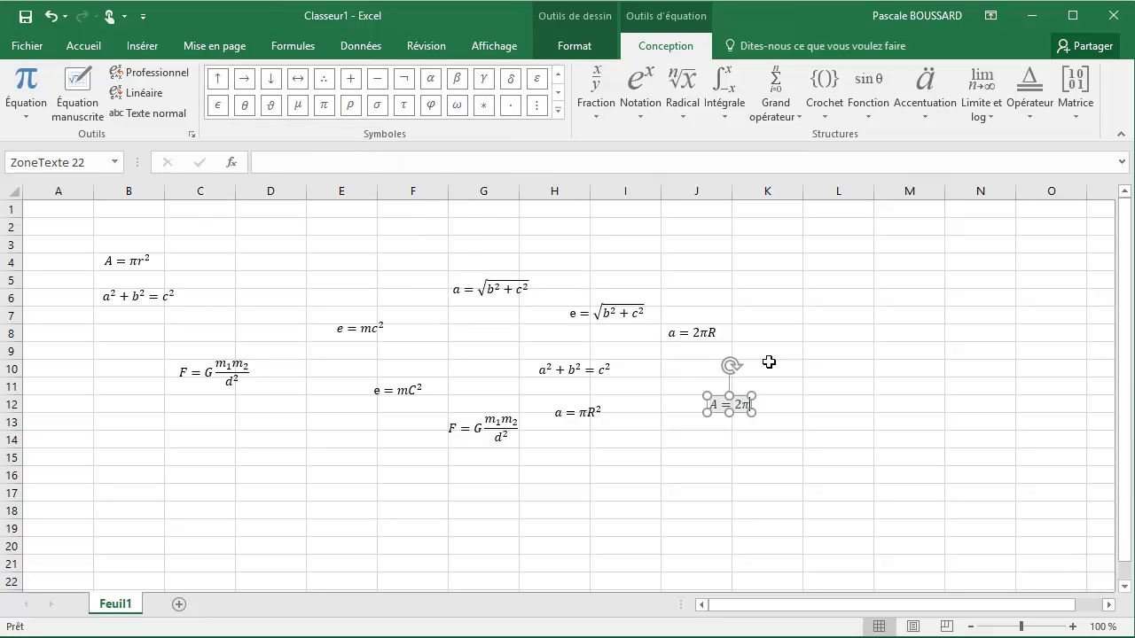
type("r")
left_click(842, 365)
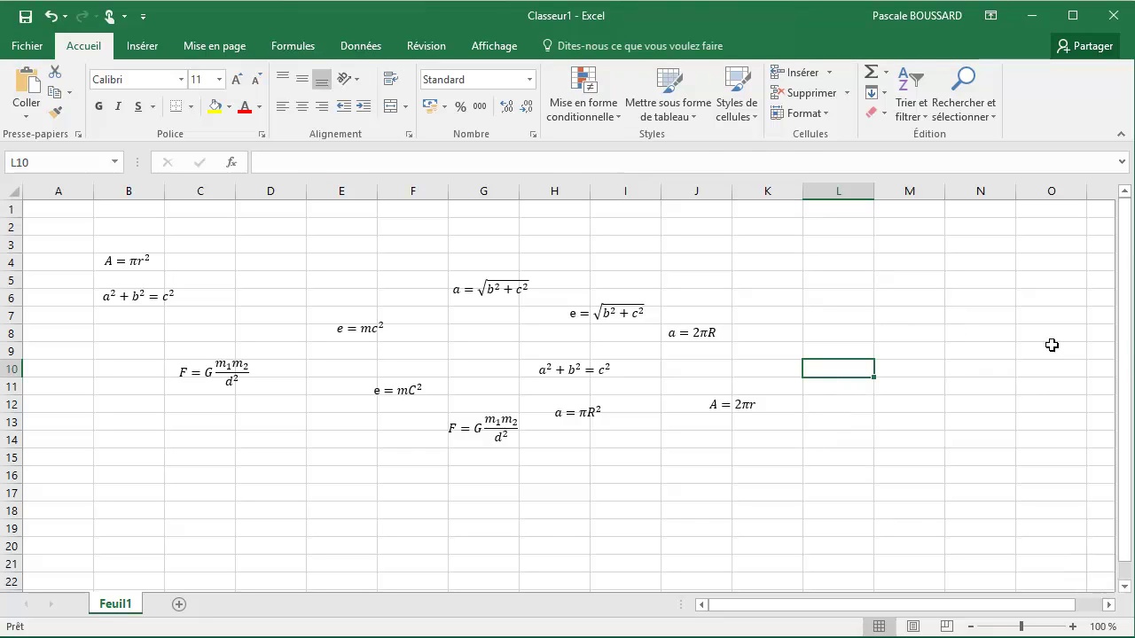
Switch to the PowerPoint slideshow and advance to the "Ce qu'on a couvert" slide.
left_click(1134, 314)
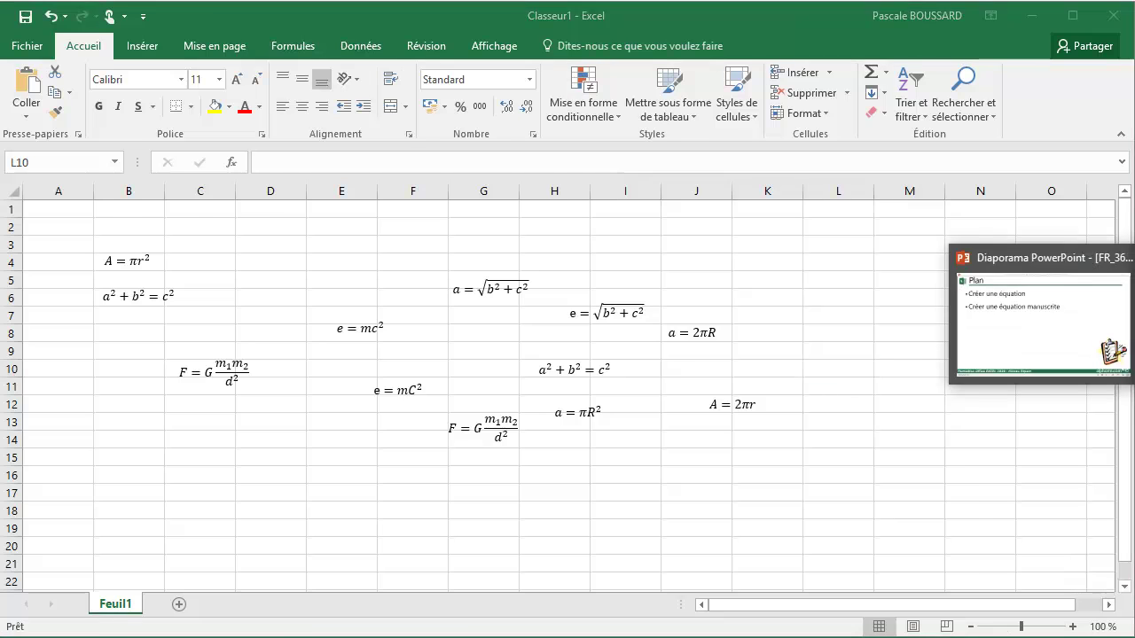
left_click(847, 337)
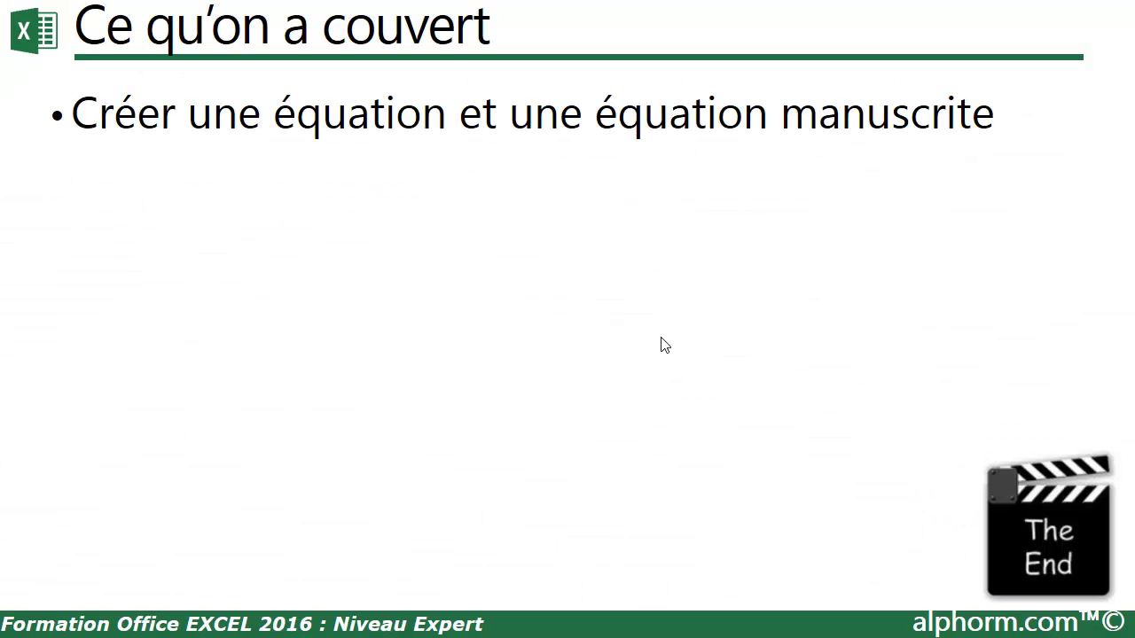